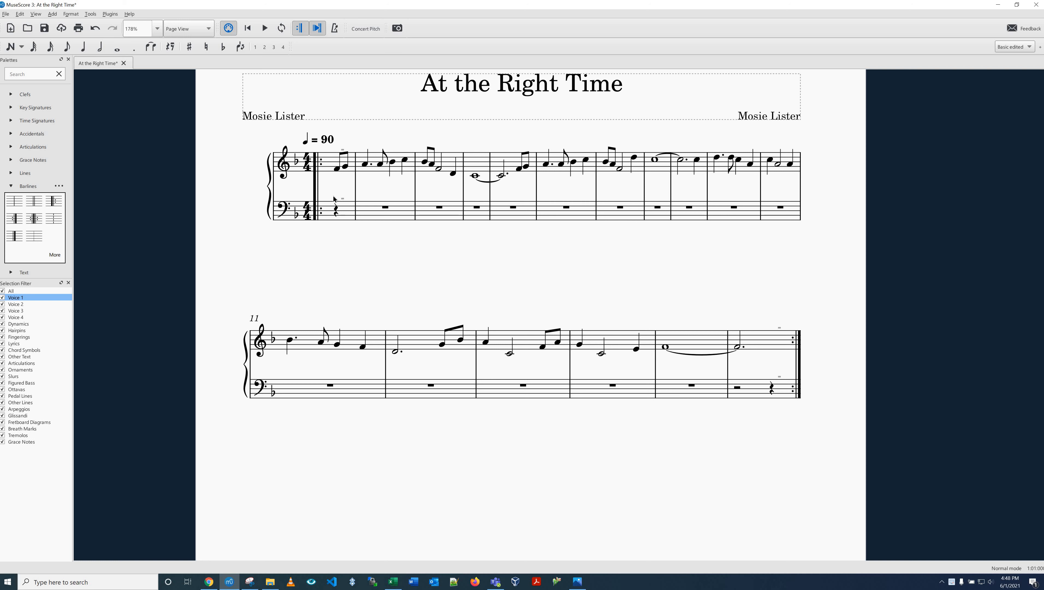
pyautogui.click(336, 169)
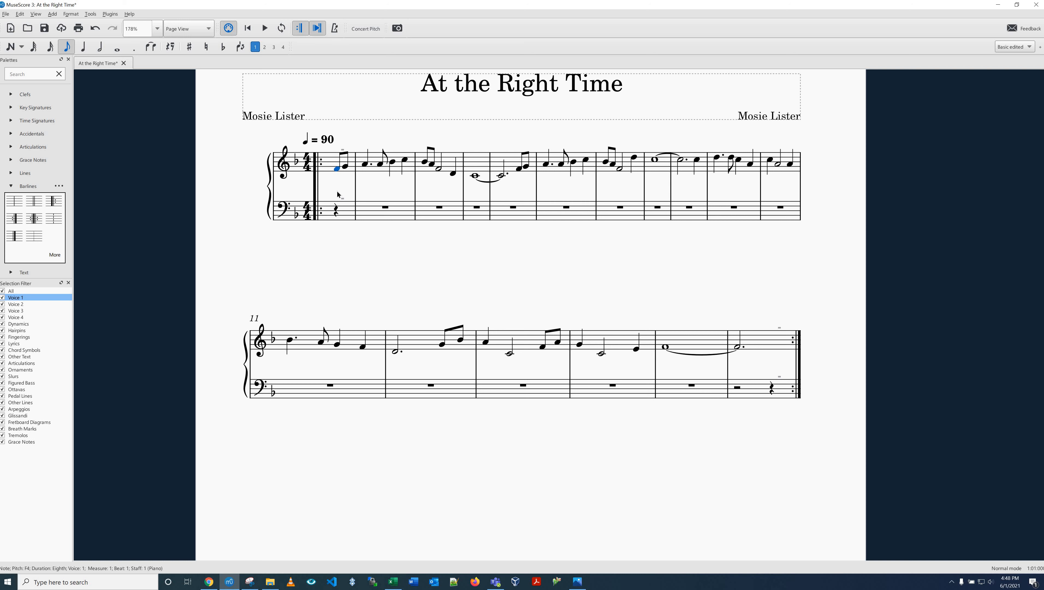
pyautogui.keyDown('shift'); pyautogui.click(346, 211); pyautogui.keyUp('shift')
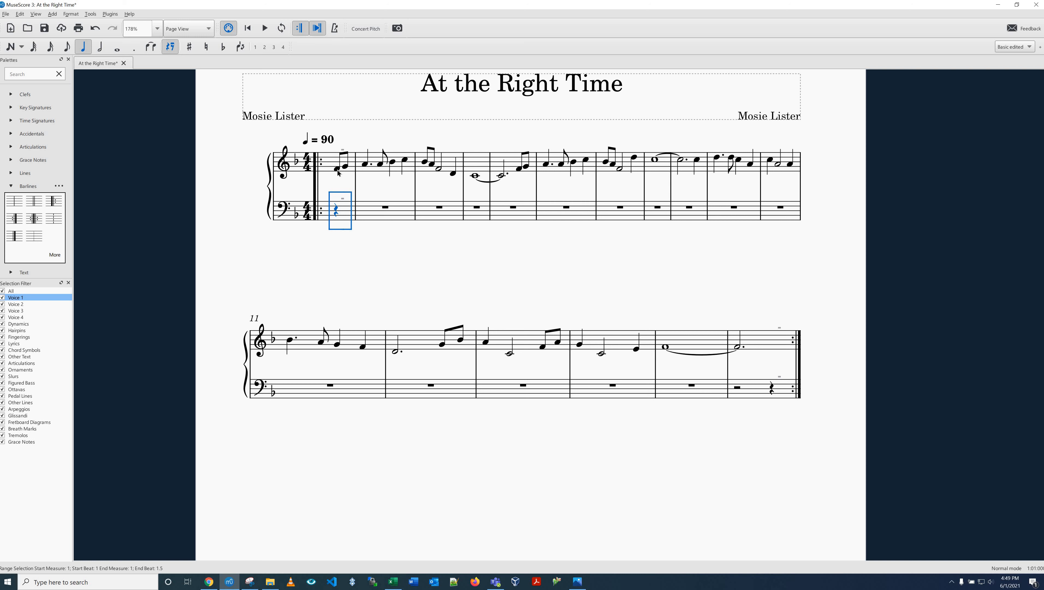
pyautogui.click(337, 170)
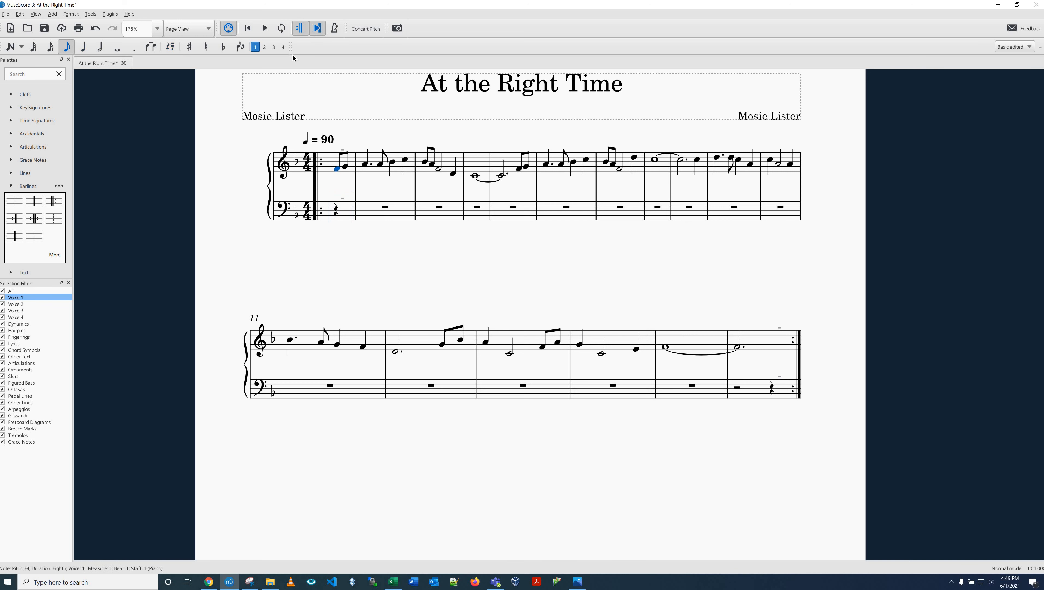
pyautogui.click(266, 48)
pyautogui.hotkey('ctrl', 'alt', '1')
pyautogui.hotkey('ctrl', 'z')
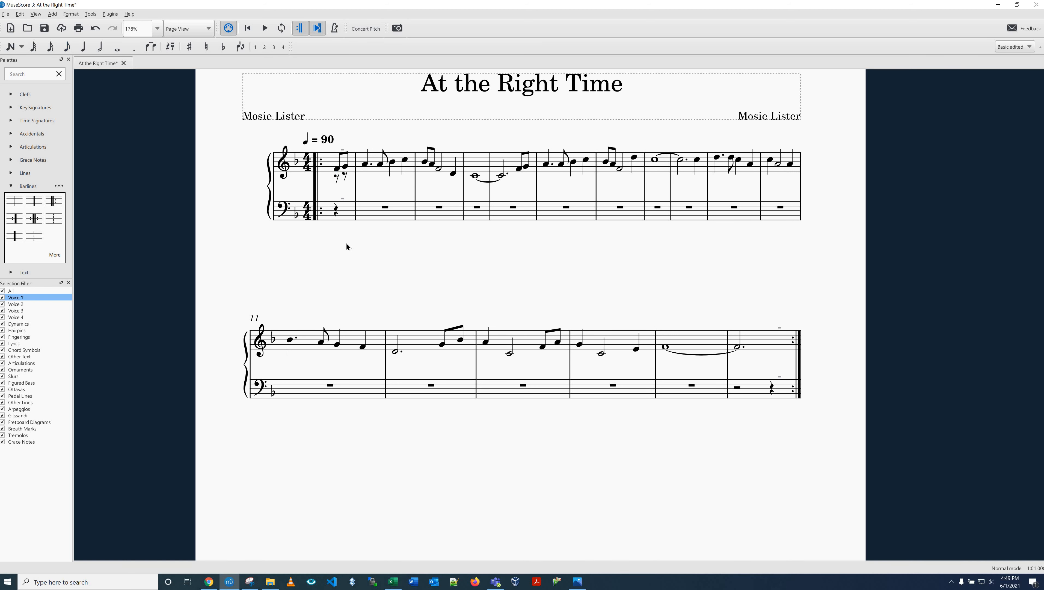
pyautogui.press('Escape')
# Step: Start note input in voice 2 at the first treble note of measure 1
pyautogui.click(337, 168)
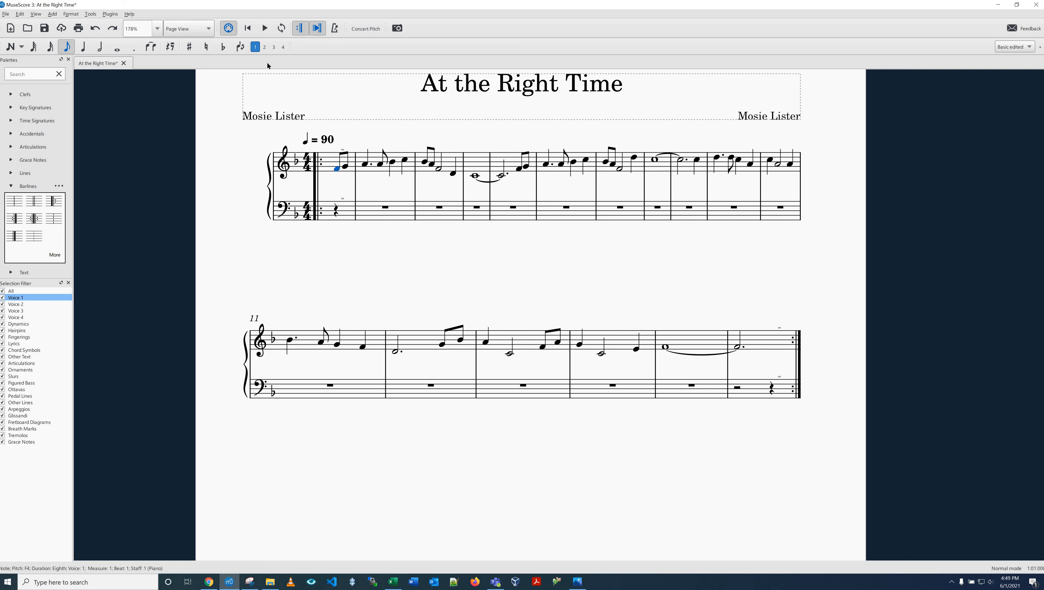
pyautogui.click(16, 50)
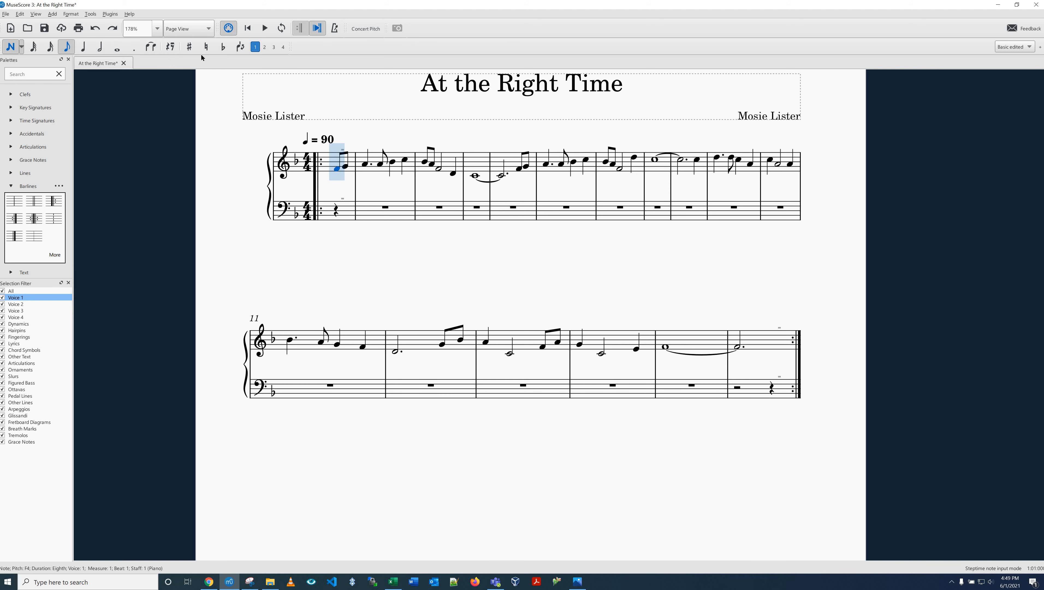
pyautogui.click(265, 47)
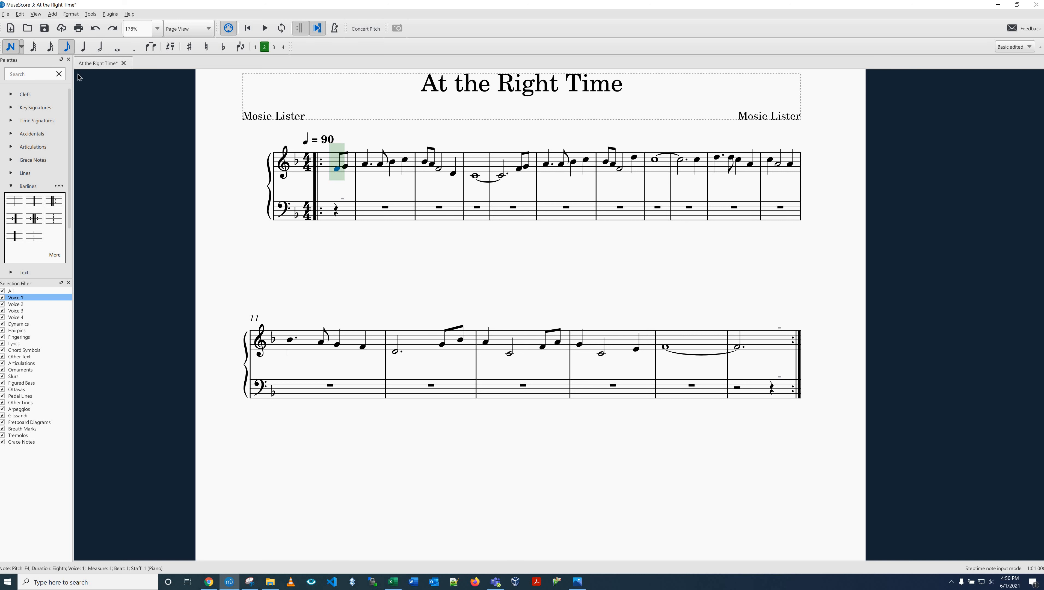
# Step: Try out the half, whole, eighth and 32nd note durations for the voice 2 input
pyautogui.click(101, 49)
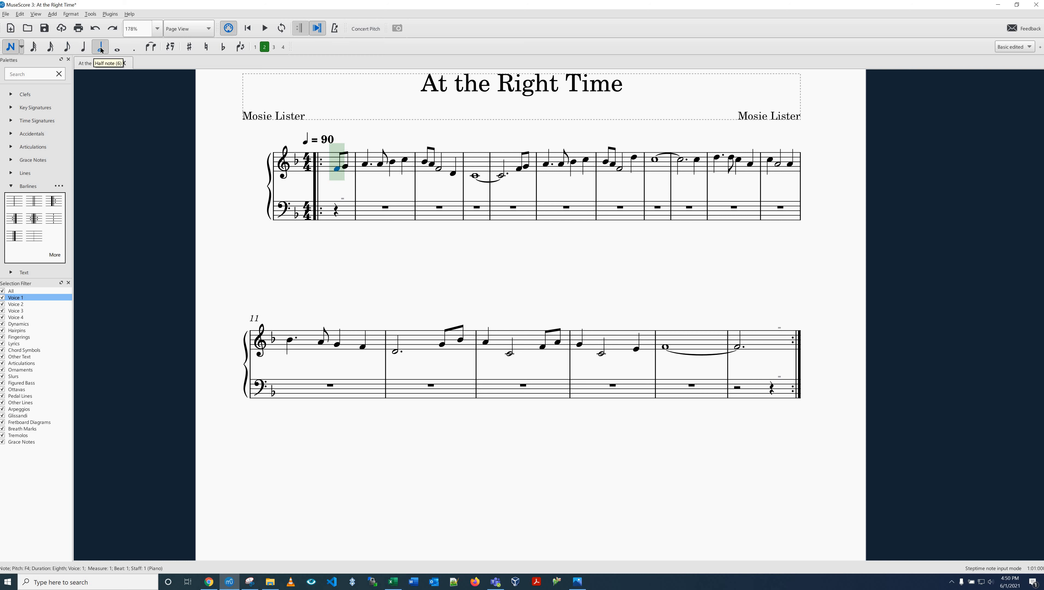
pyautogui.press('4')
pyautogui.press('5')
pyautogui.press('6')
pyautogui.press('7')
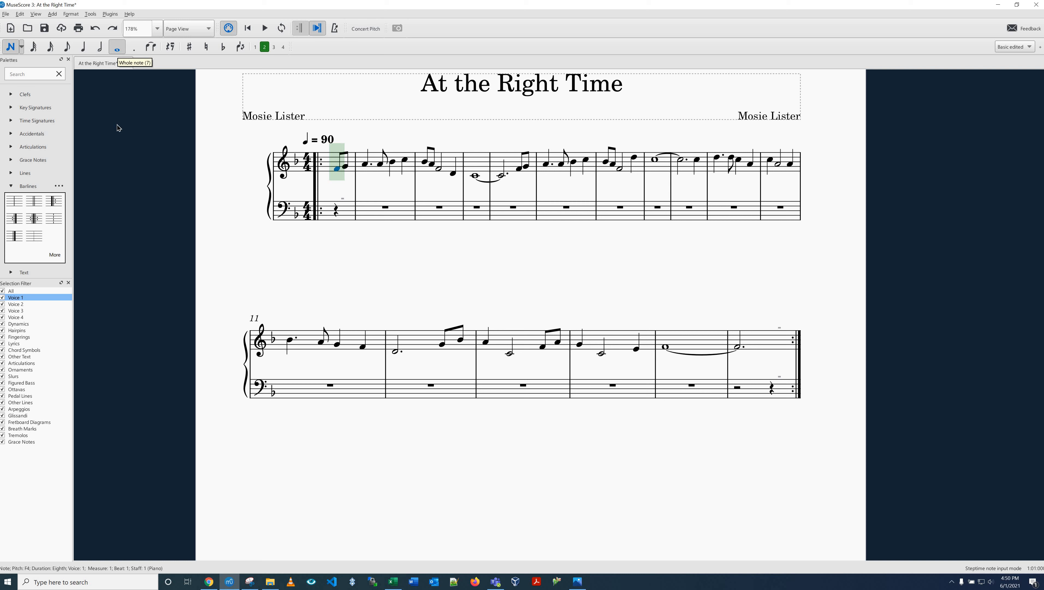
pyautogui.click(67, 48)
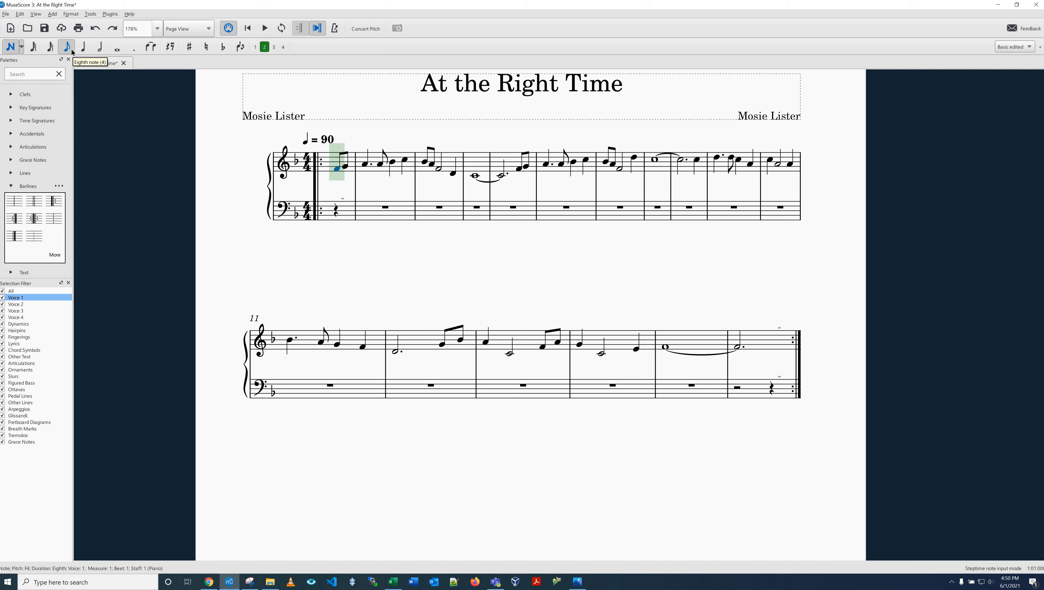
pyautogui.click(46, 45)
# Step: Enter an eighth-note C4 in voice 2 beneath the first treble note of measure 1
pyautogui.click(67, 48)
pyautogui.press('c')
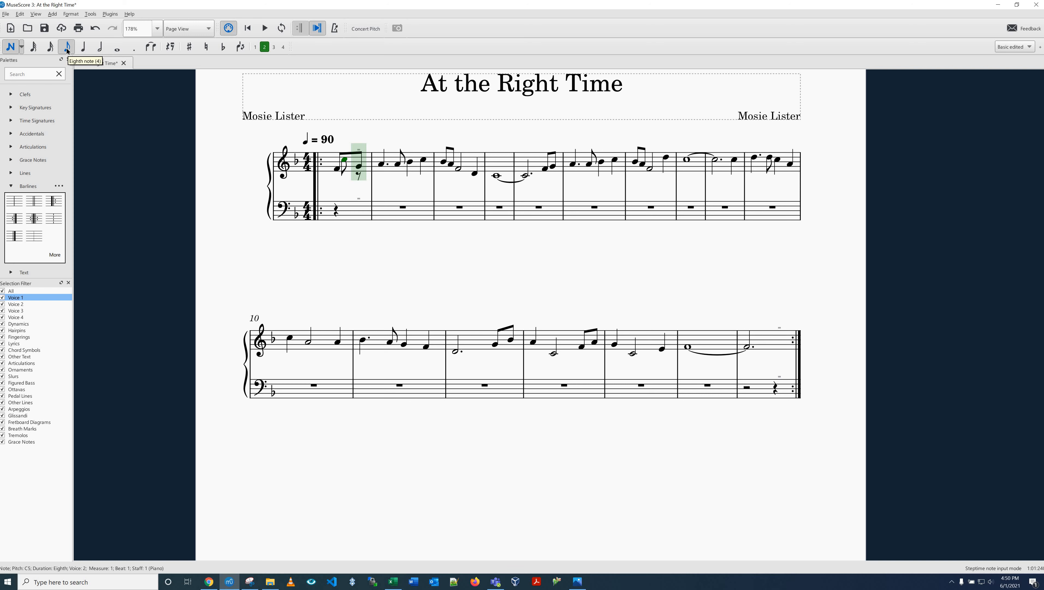
pyautogui.hotkey('ctrl', 'Down')
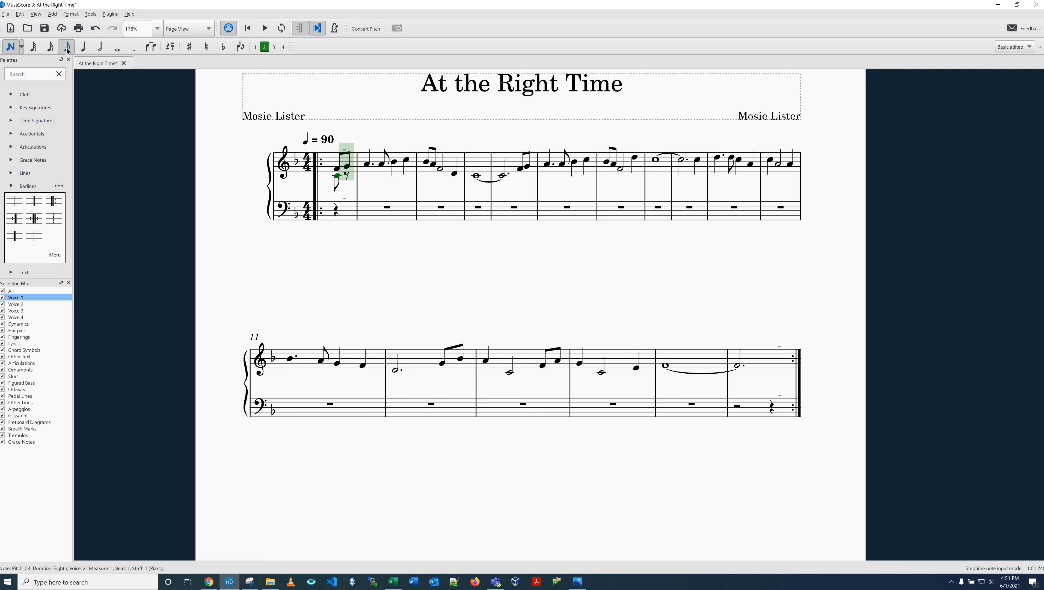
# Step: Try moving the new voice 2 note down and up by octaves and by single semitones
pyautogui.hotkey('ctrl', 'Down')
pyautogui.hotkey('ctrl', 'Down')
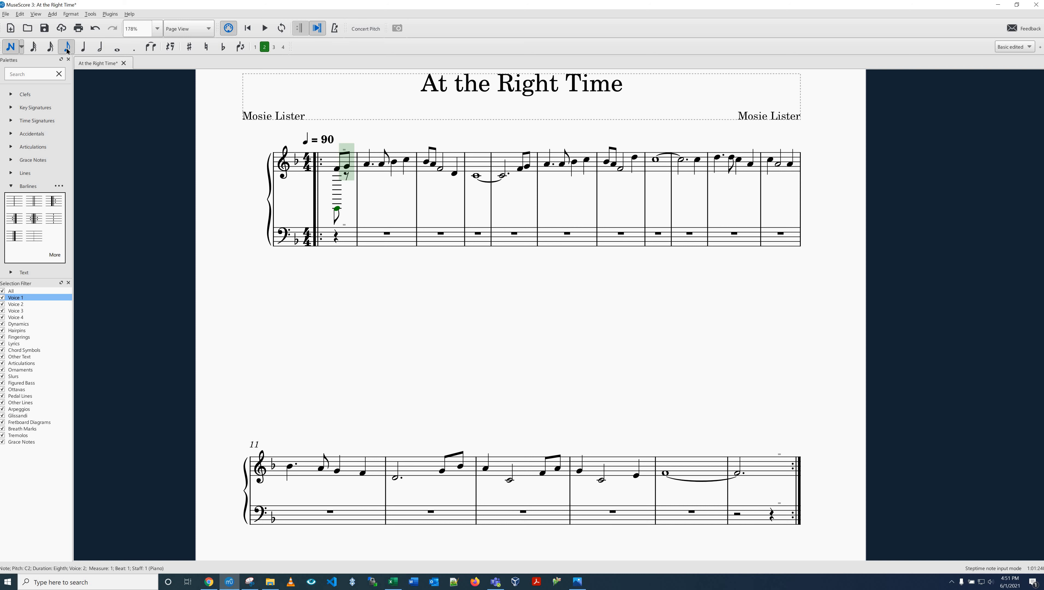
pyautogui.hotkey('ctrl', 'Up')
pyautogui.hotkey('ctrl', 'Up')
pyautogui.hotkey('ctrl', 'Up')
pyautogui.hotkey('ctrl', 'Up')
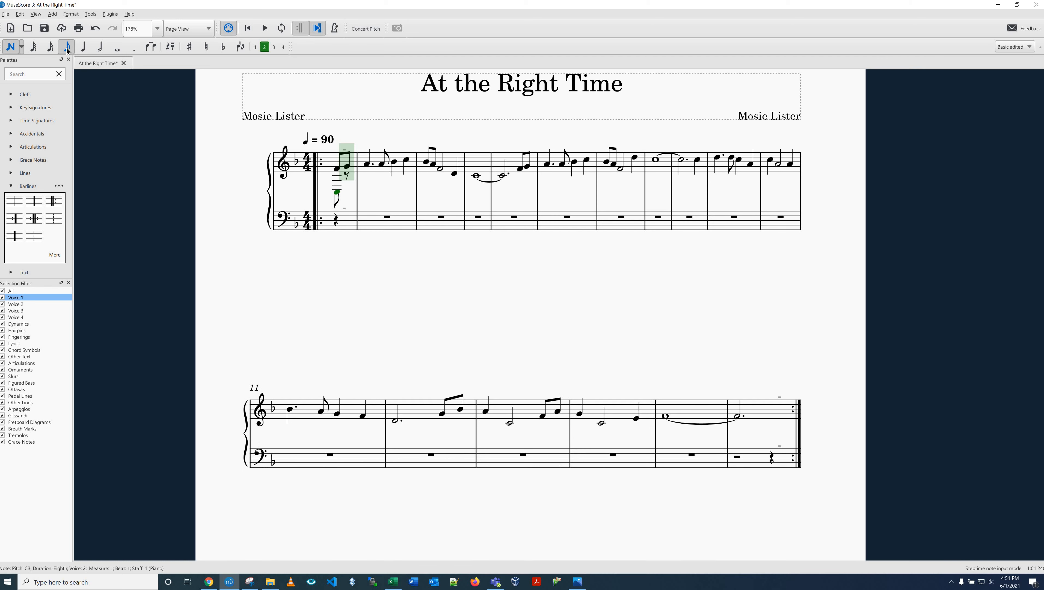
pyautogui.hotkey('ctrl', 'Down')
pyautogui.hotkey('ctrl', 'Down')
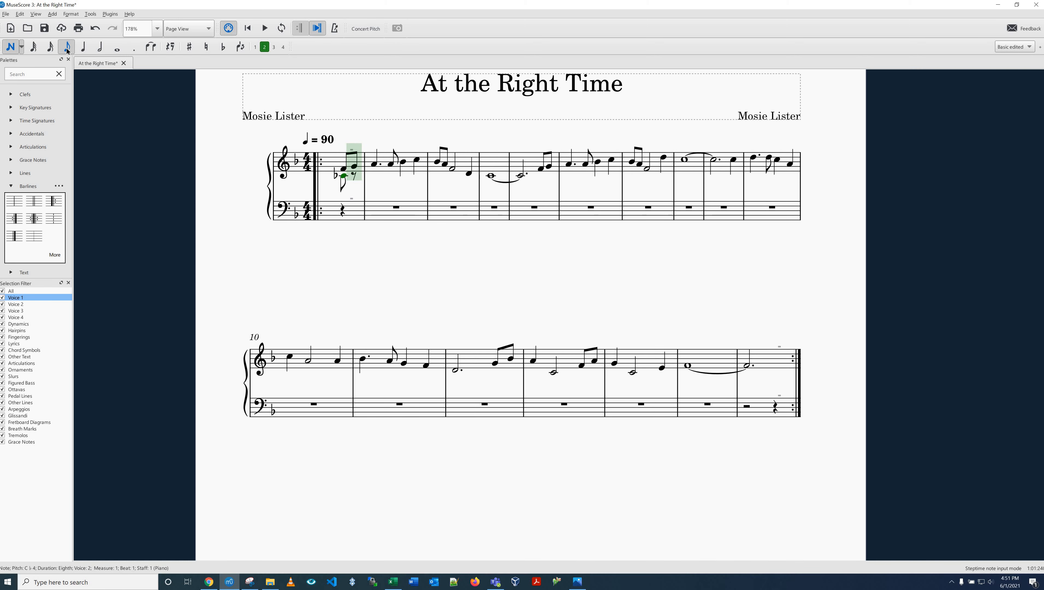
pyautogui.press('Down')
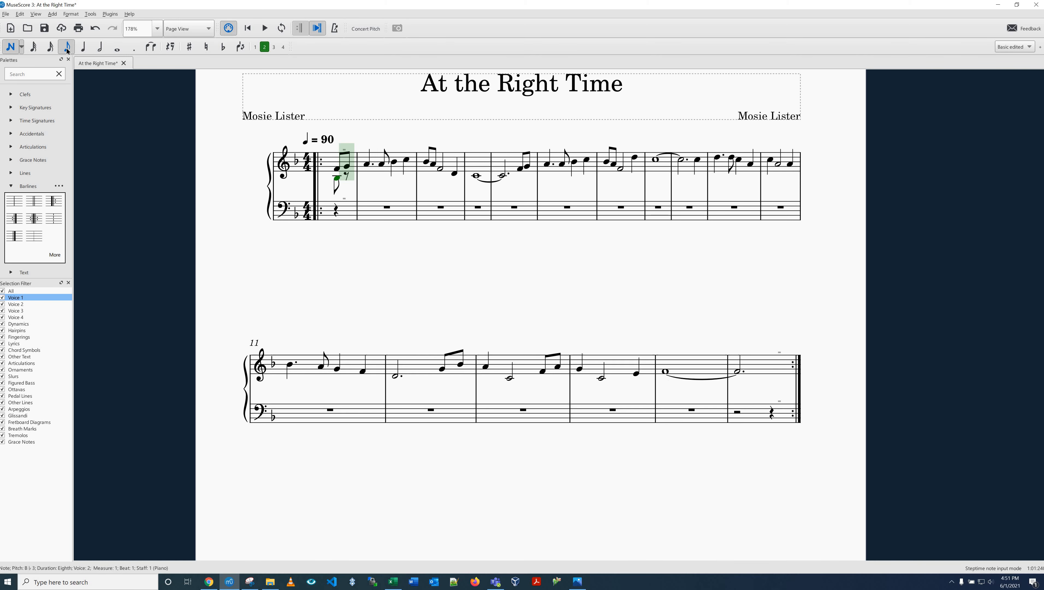
pyautogui.press('Up')
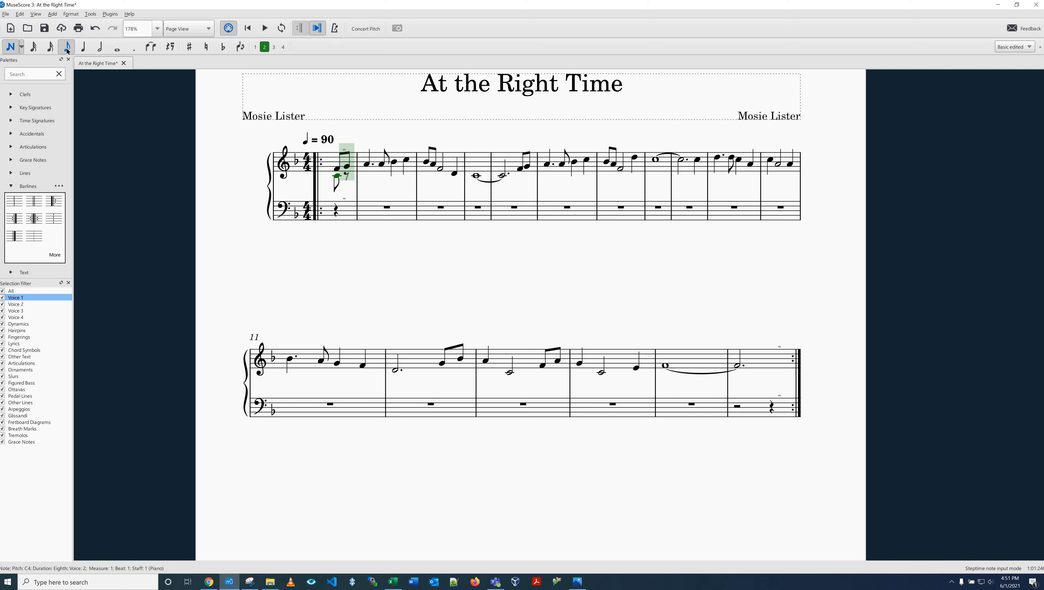
# Step: Complete voice 2 of measure 1 with an eighth C4, and fill measure 2 with dotted-quarter F4, eighth F4, quarter G4 and quarter A4
pyautogui.press('c')
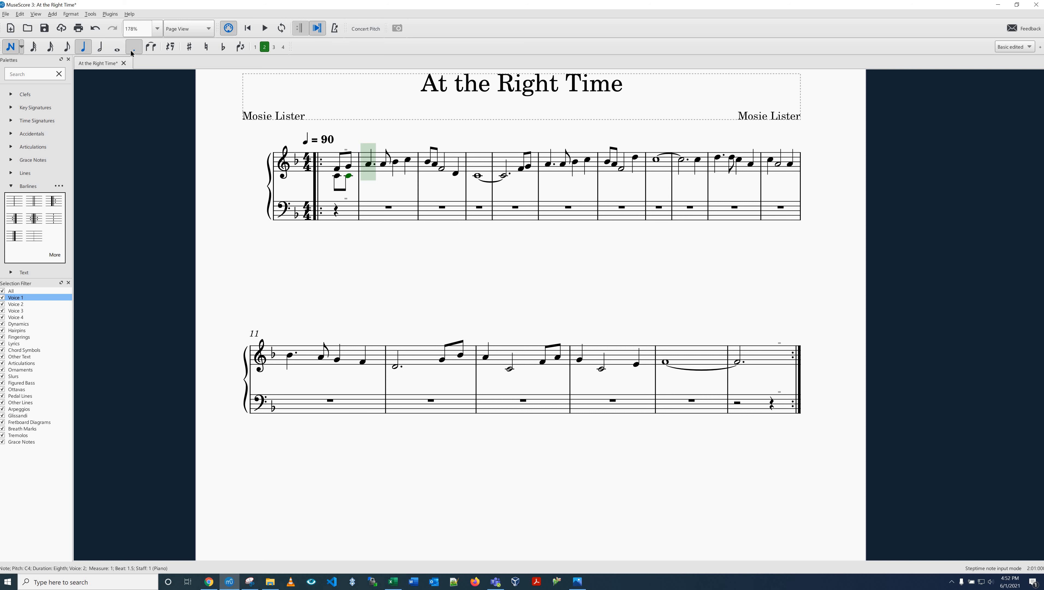
pyautogui.press('f')
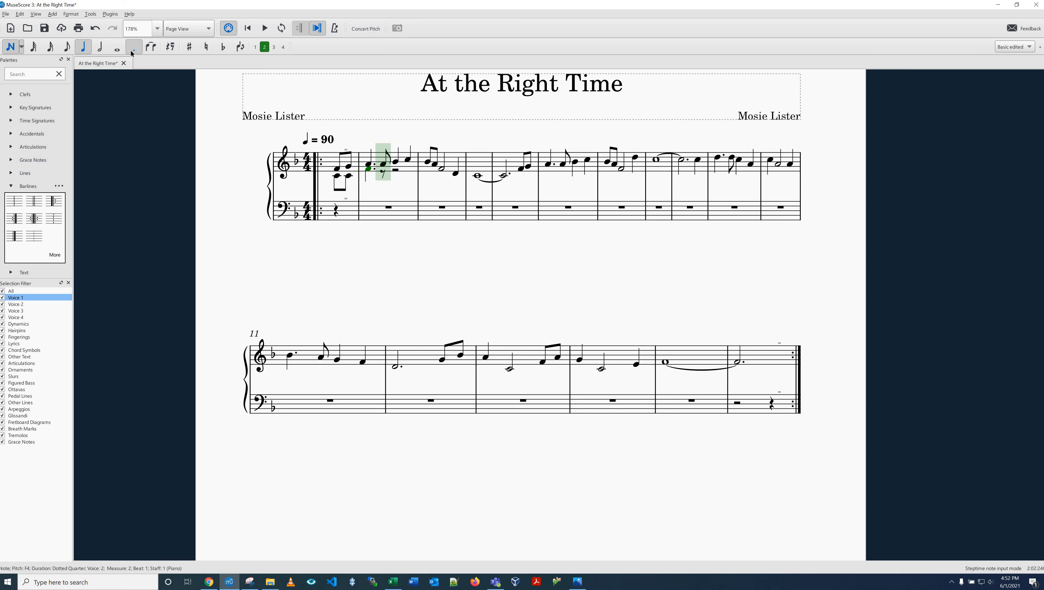
pyautogui.press('4')
pyautogui.press('f')
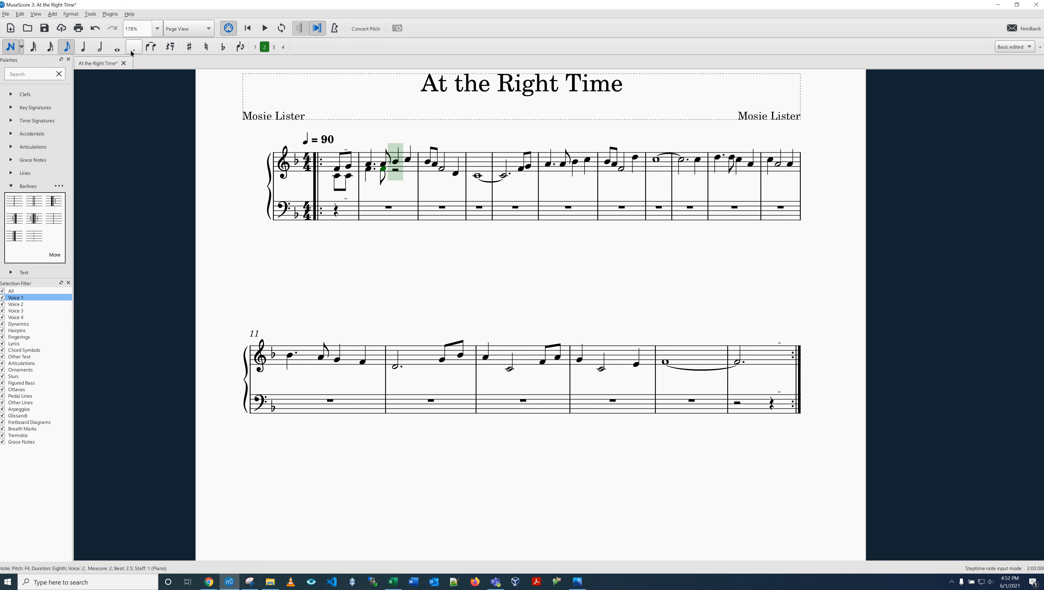
pyautogui.press('5')
pyautogui.press('g')
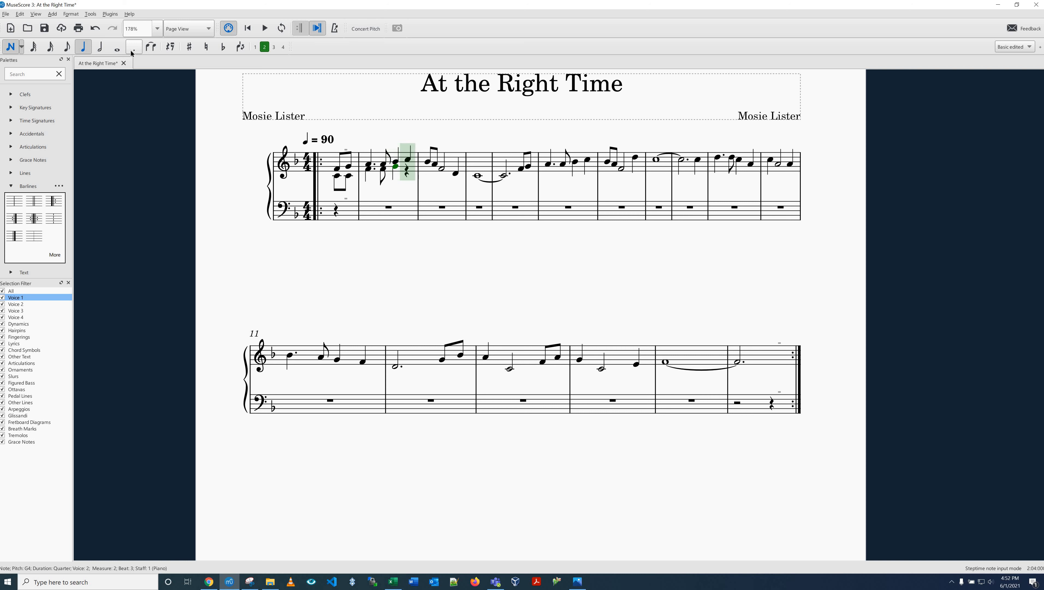
pyautogui.press('a')
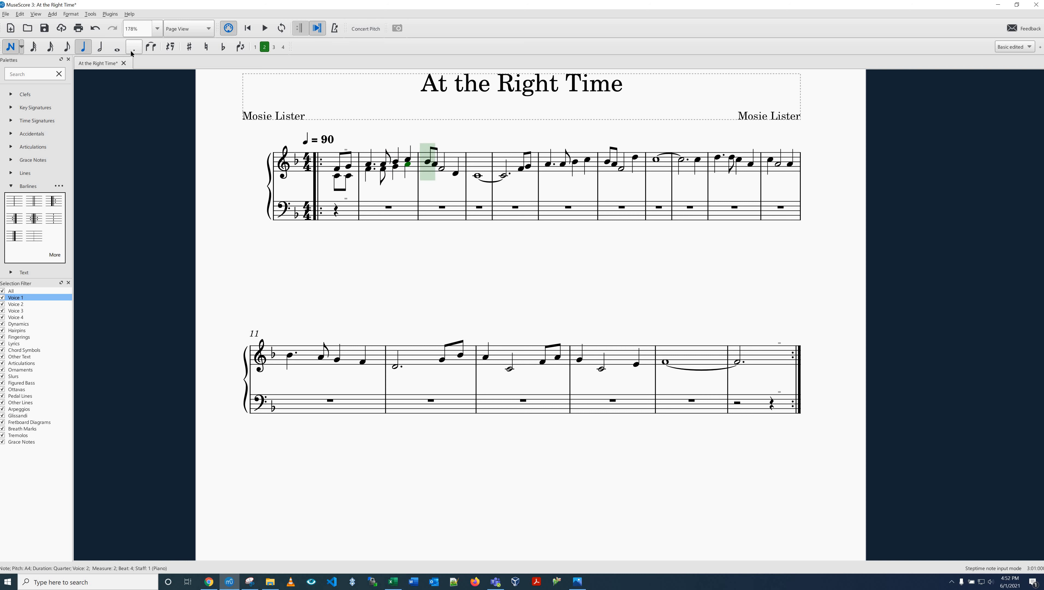
# Step: Fill voice 2 of measure 3 with eighth G4, eighth F4, half D4 and quarter B-flat 3
pyautogui.press('4')
pyautogui.press('g')
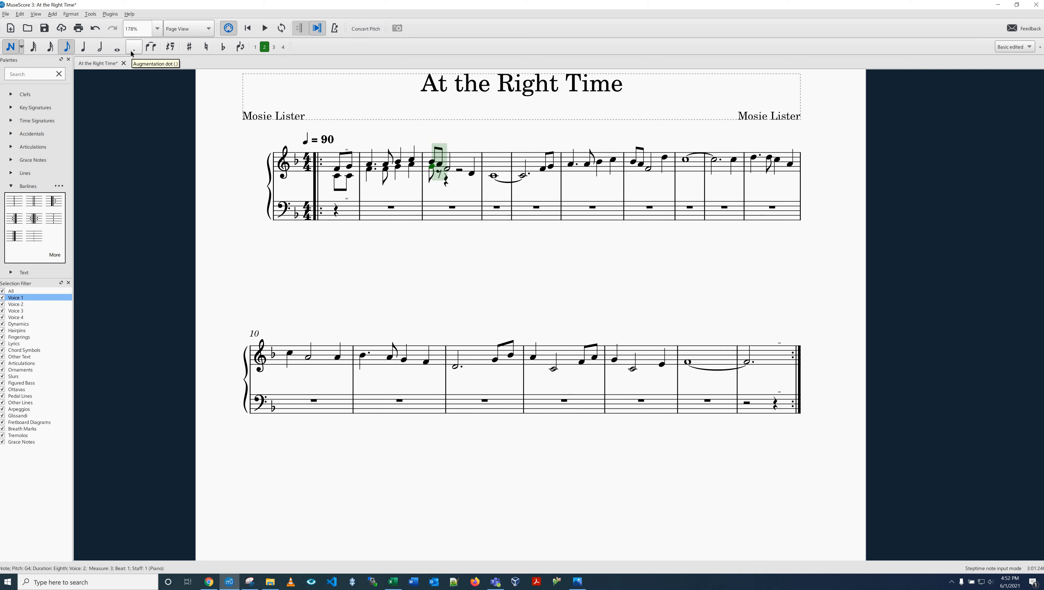
pyautogui.press('f')
pyautogui.press('6')
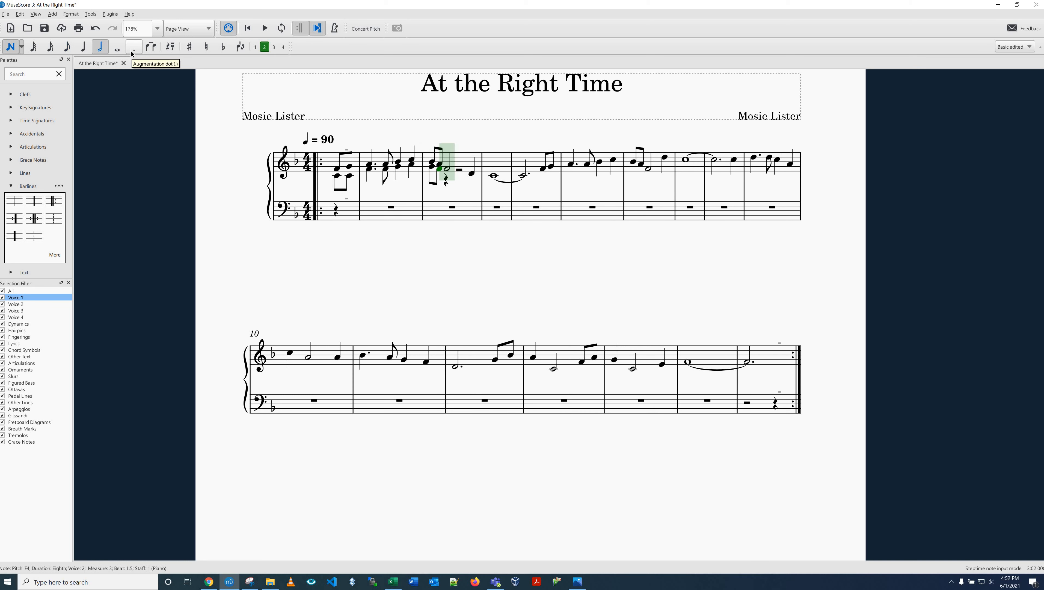
pyautogui.press('d')
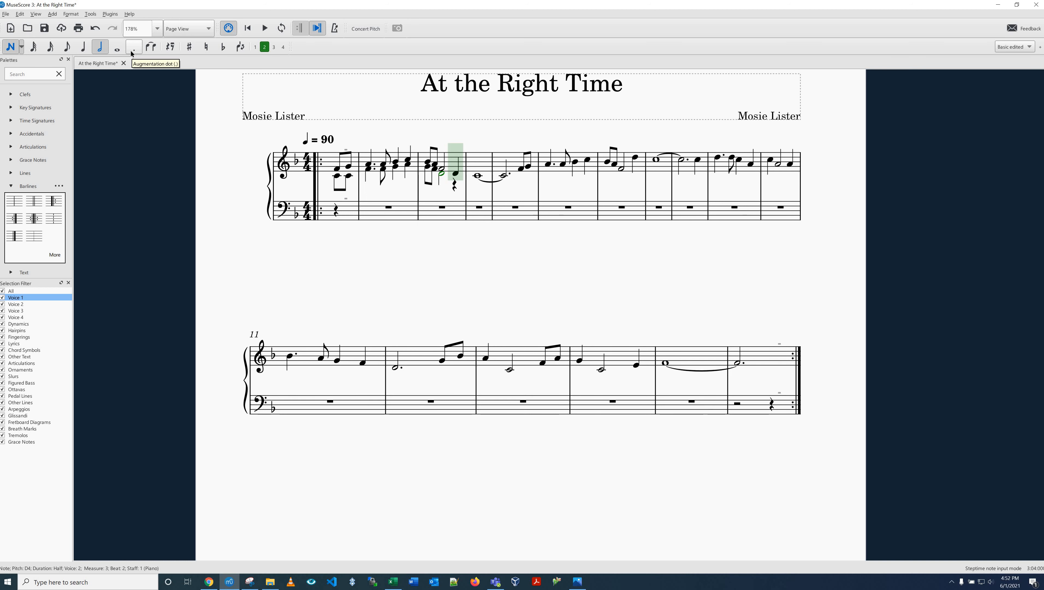
pyautogui.press('5')
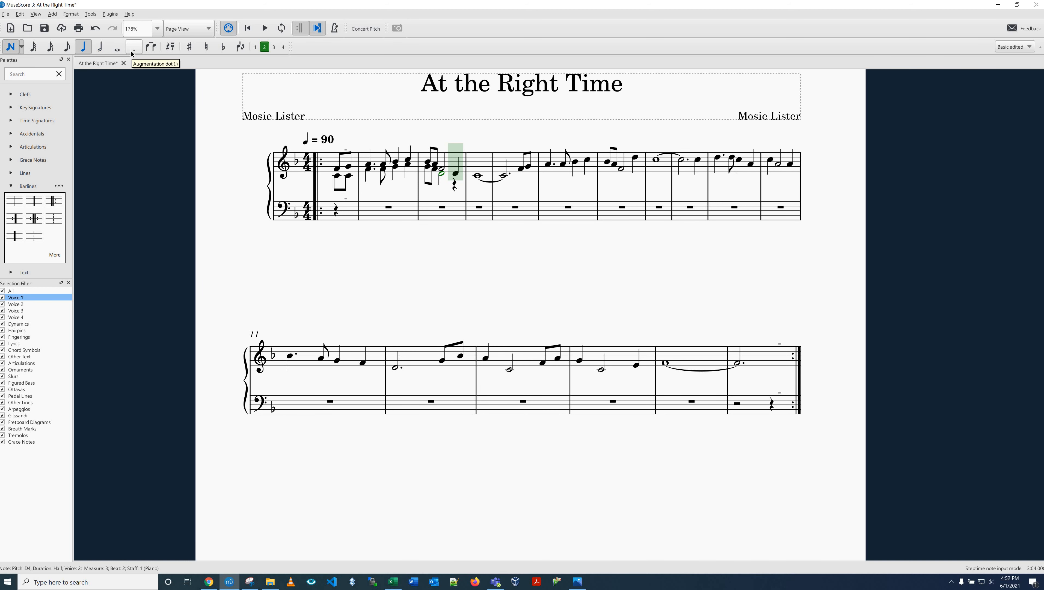
pyautogui.press('b')
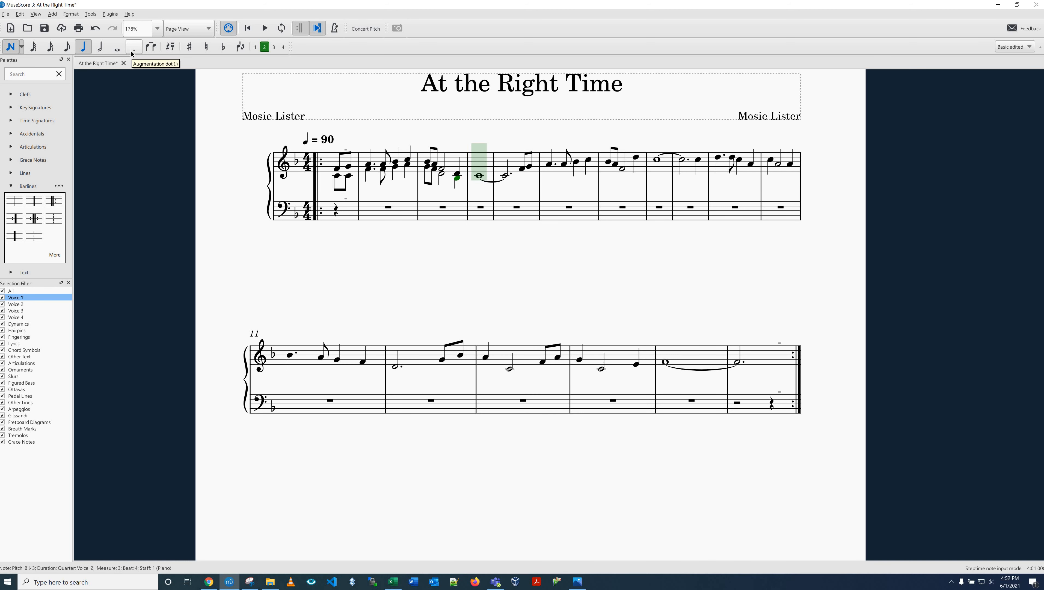
# Step: Enter a whole-note C4 in voice 2 of measure 4 and tie it to a dotted-half C4 in measure 5
pyautogui.press('7')
pyautogui.press('c')
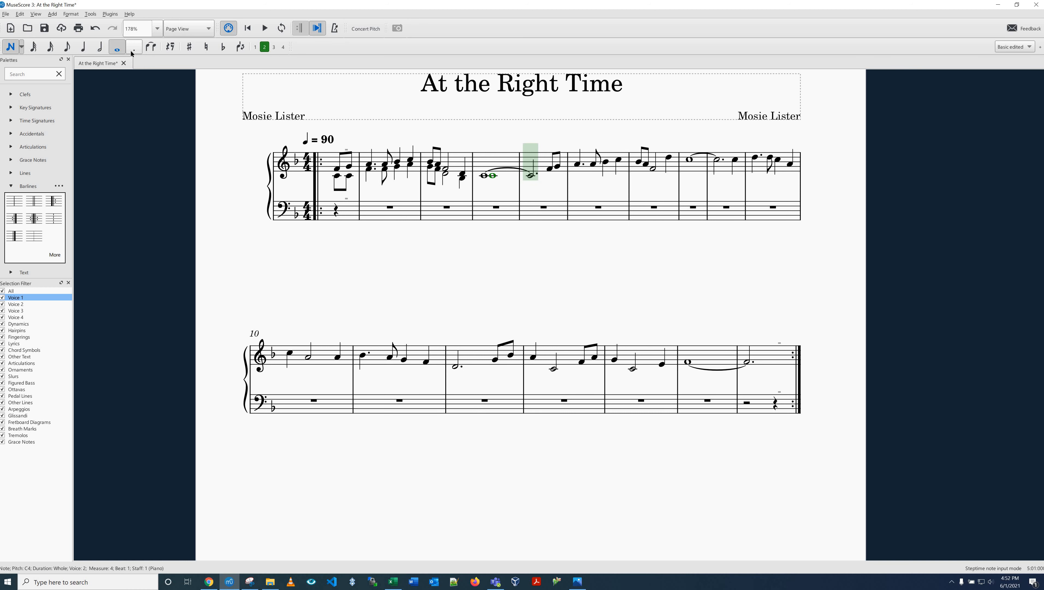
pyautogui.press('6')
pyautogui.click(131, 50)
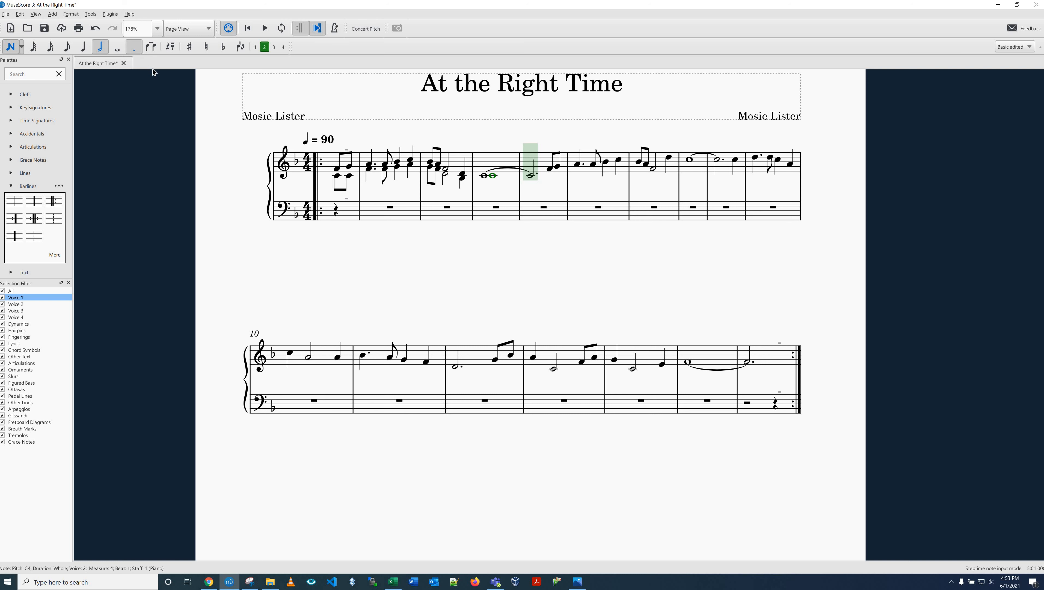
pyautogui.press('+')
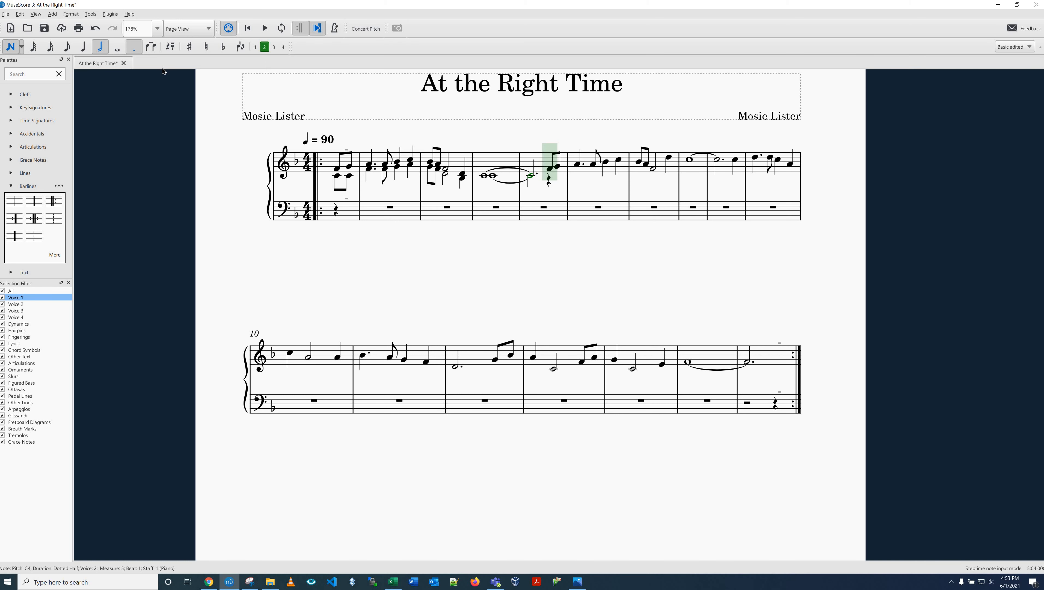
pyautogui.press('+')
pyautogui.press('+')
pyautogui.press('+')
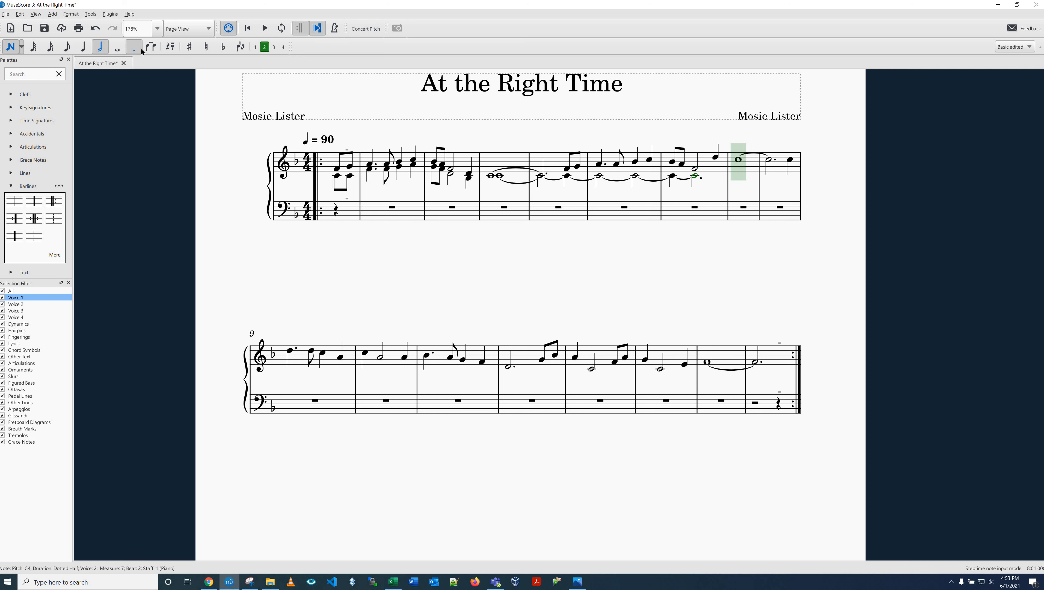
pyautogui.click(305, 179)
pyautogui.hotkey('ctrl', 'z')
pyautogui.hotkey('ctrl', 'z')
pyautogui.hotkey('ctrl', 'z')
pyautogui.hotkey('ctrl', 'z')
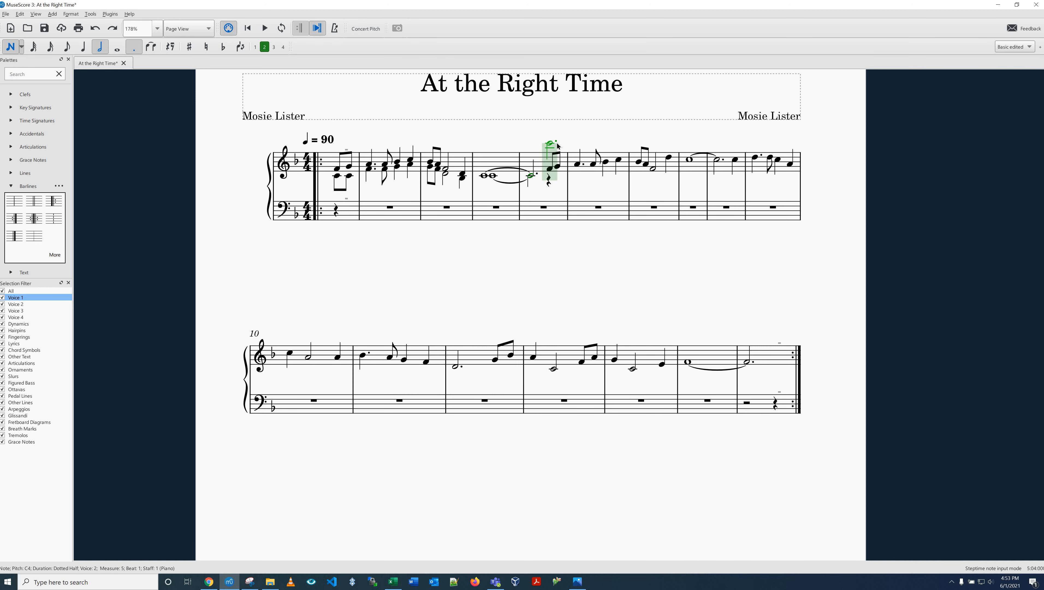
# Step: Finish voice 2 of measure 5 with eighth notes D4 and E4
pyautogui.press('3')
pyautogui.press('d')
pyautogui.press('e')
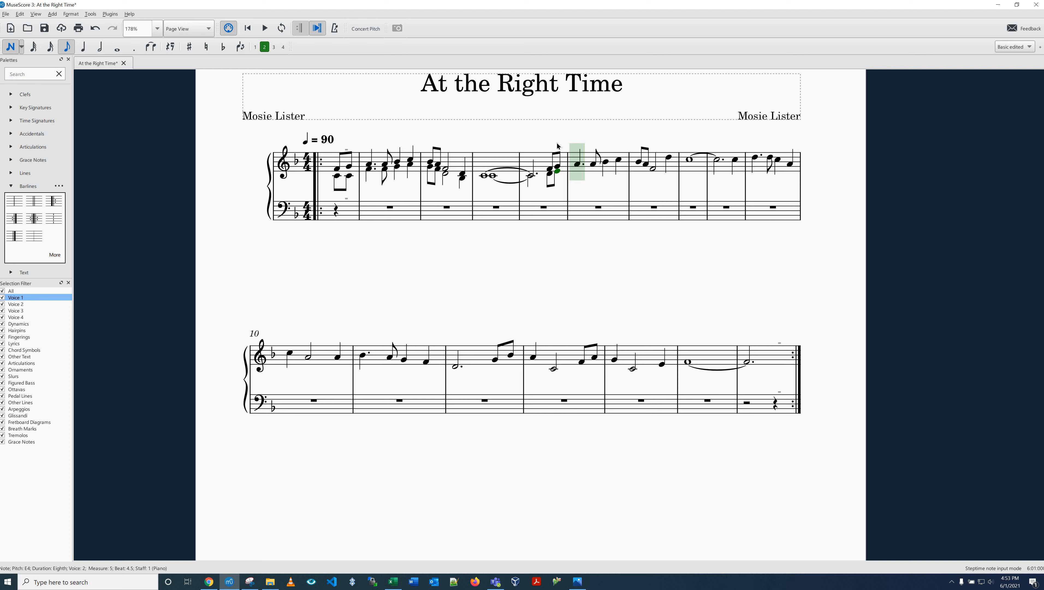
# Step: Fill voice 2 of measure 6 with dotted-quarter F4, eighth F4, quarter G4 and quarter A4
pyautogui.press('5')
pyautogui.press('.')
pyautogui.press('f')
pyautogui.press('4')
pyautogui.press('f')
pyautogui.press('5')
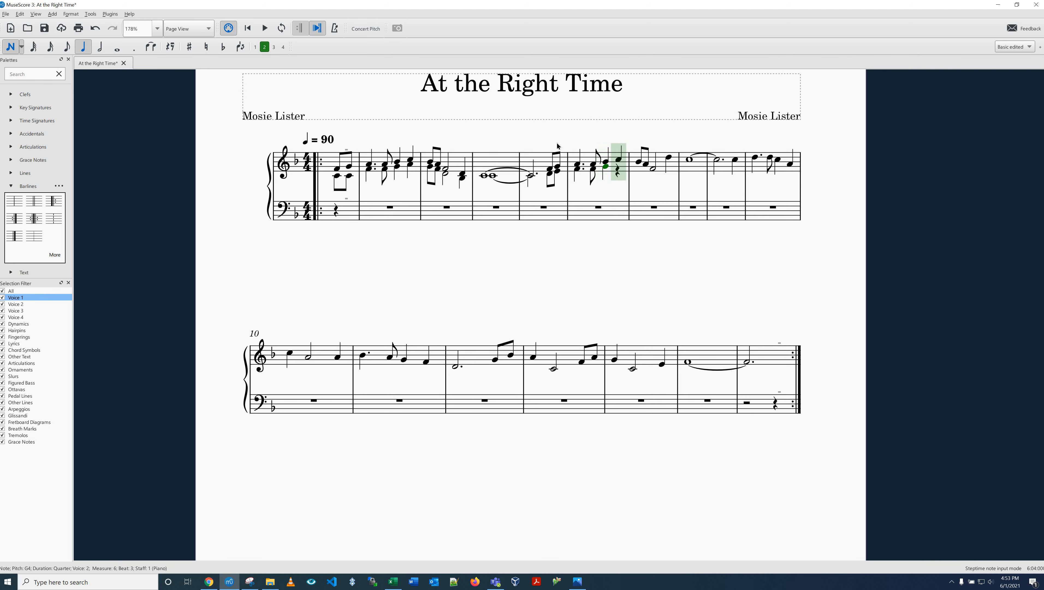
pyautogui.press('g')
pyautogui.press('a')
# Step: Fill voice 2 of measure 7 with eighth G4, eighth F4, half D4 and quarter E4
pyautogui.press('4')
# Step: Enter half notes G4 and E4 in voice 2 of measure 8, and half A4 plus two quarter G4s in measure 9
pyautogui.press('g')
pyautogui.press('f')
pyautogui.press('6')
pyautogui.press('d')
pyautogui.press('5')
pyautogui.press('e')
pyautogui.press('6')
pyautogui.press('g')
pyautogui.press('e')
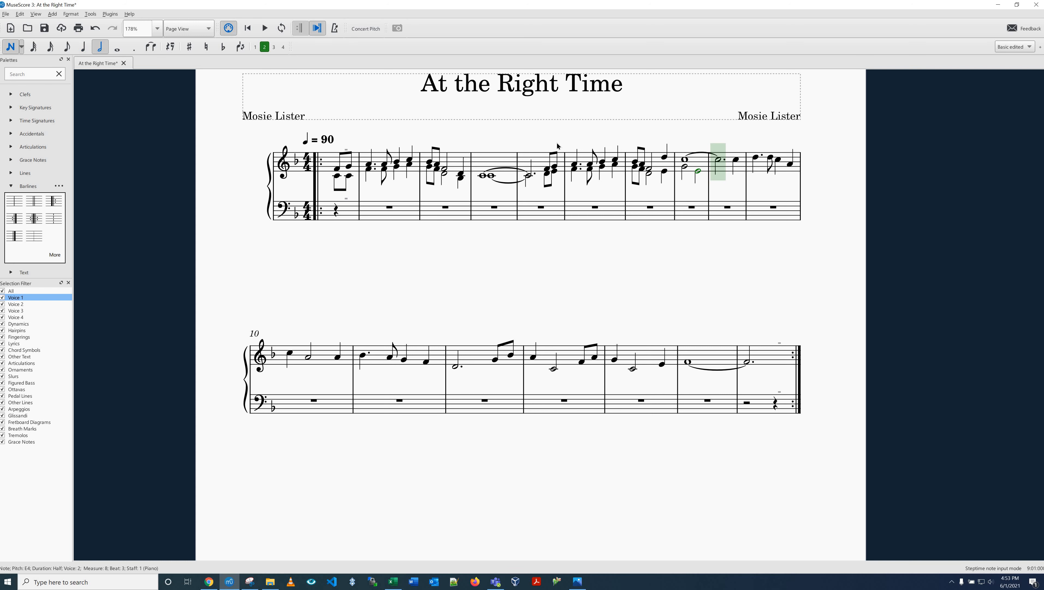
pyautogui.press('a')
pyautogui.press('5')
pyautogui.press('g')
pyautogui.press('g')
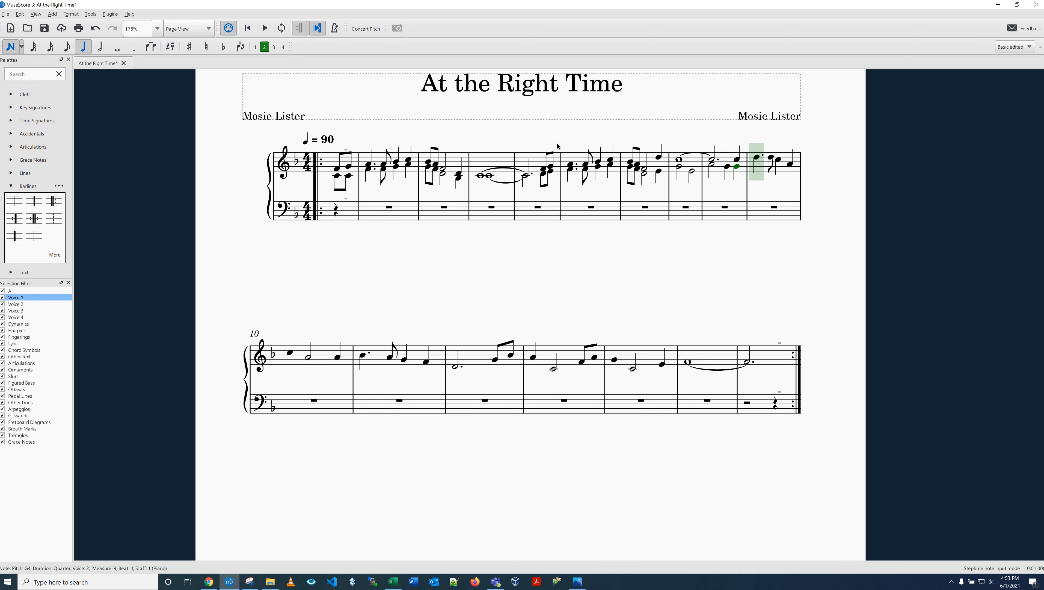
# Step: Fill voice 2 of measure 10 with dotted-quarter F4, eighth F4, quarter G4 and quarter F4
pyautogui.press('.')
pyautogui.press('f')
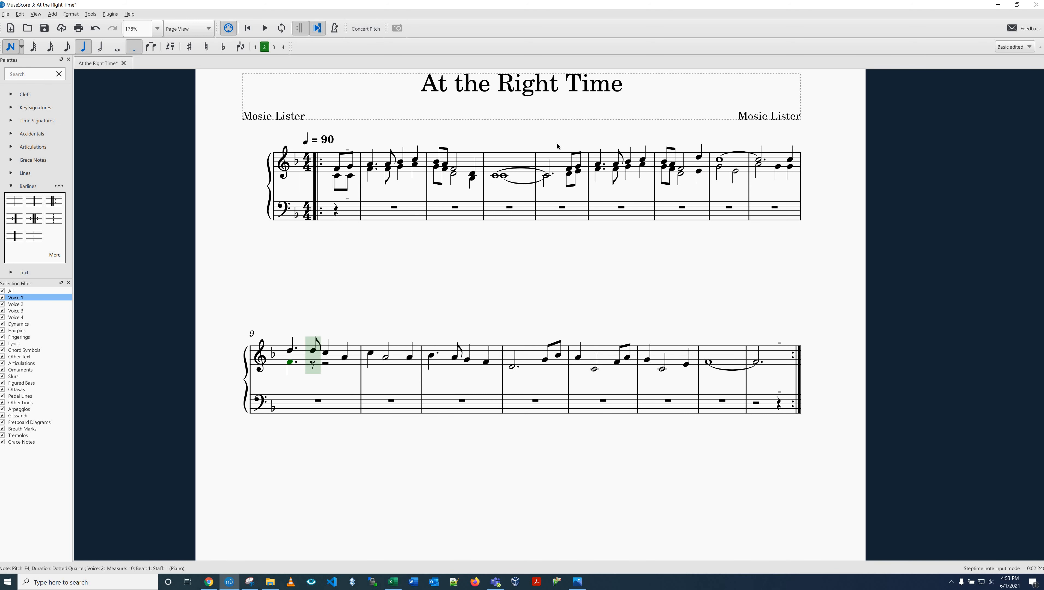
pyautogui.press('4')
pyautogui.press('f')
pyautogui.press('5')
pyautogui.press('g')
pyautogui.press('f')
pyautogui.press('6')
pyautogui.press('a')
pyautogui.hotkey('ctrl', 'z')
# Step: Fill voice 2 of measure 11 with quarter A4, half E4 and quarter E4
pyautogui.press('5')
pyautogui.press('a')
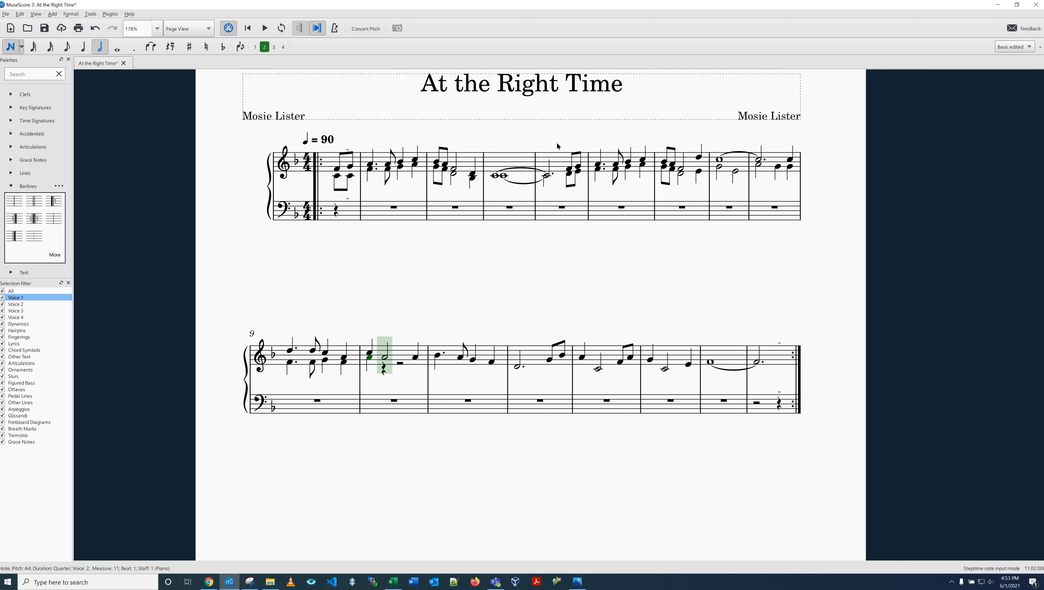
pyautogui.press('6')
pyautogui.press('e')
pyautogui.press('5')
pyautogui.press('e')
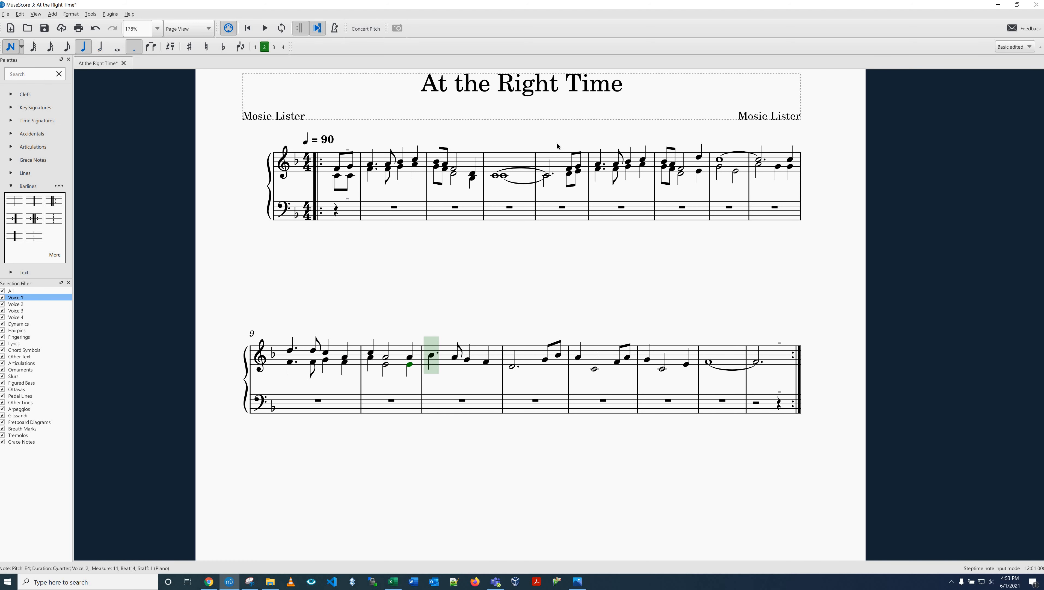
# Step: Fill voice 2 of measure 12 with dotted-quarter F4, eighth D4, quarter D4 and quarter C4
pyautogui.press('.')
pyautogui.press('f')
pyautogui.press('4')
pyautogui.press('e')
pyautogui.press('5')
pyautogui.press('e')
pyautogui.press('d')
# Step: Fill voice 2 of measure 13 with dotted-half D4 and two eighth-note F4s
pyautogui.press('6')
pyautogui.press('.')
pyautogui.press('d')
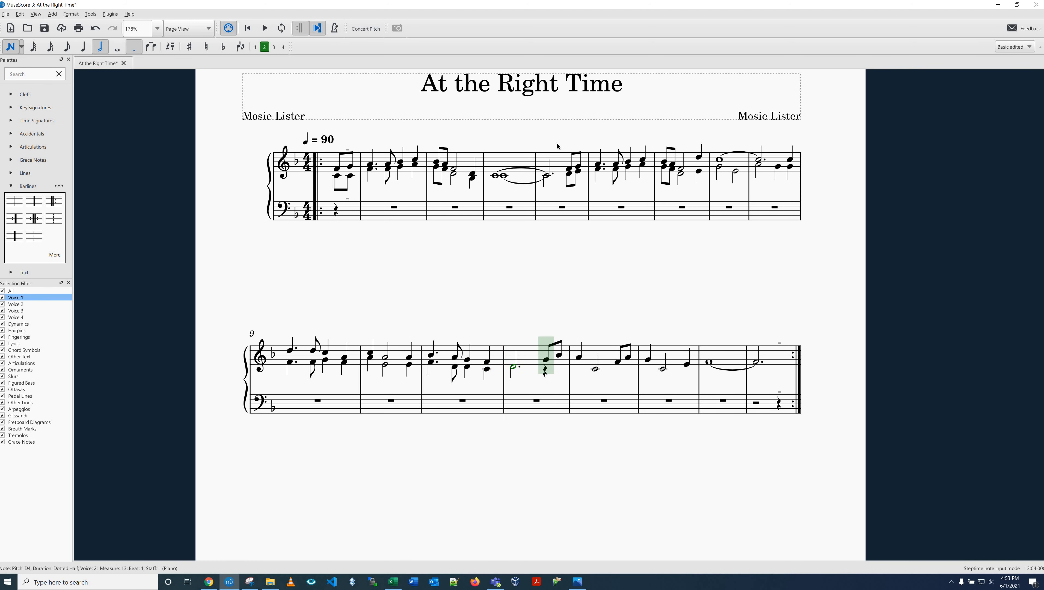
pyautogui.press('4')
pyautogui.press('f')
pyautogui.press('f')
pyautogui.press('5')
pyautogui.press('.')
pyautogui.press('f')
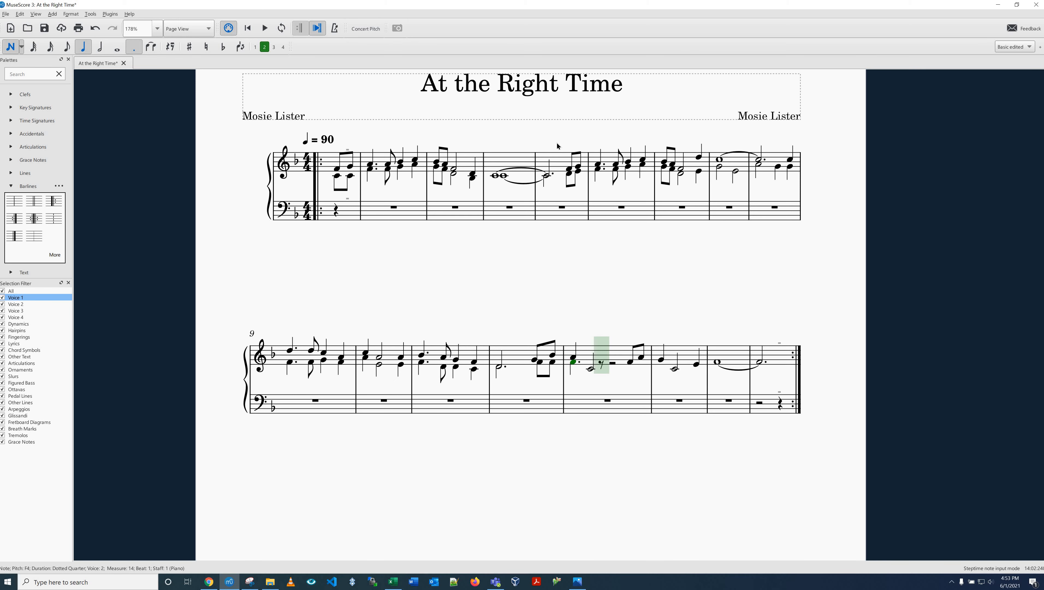
pyautogui.hotkey('ctrl', 'z')
# Step: Fill voice 2 of measure 14 with quarter F4, half C4, eighth C4 and eighth F4
pyautogui.press('5')
pyautogui.press('e')
pyautogui.press('f')
pyautogui.hotkey('ctrl', 'z')
pyautogui.hotkey('ctrl', 'z')
pyautogui.press('f')
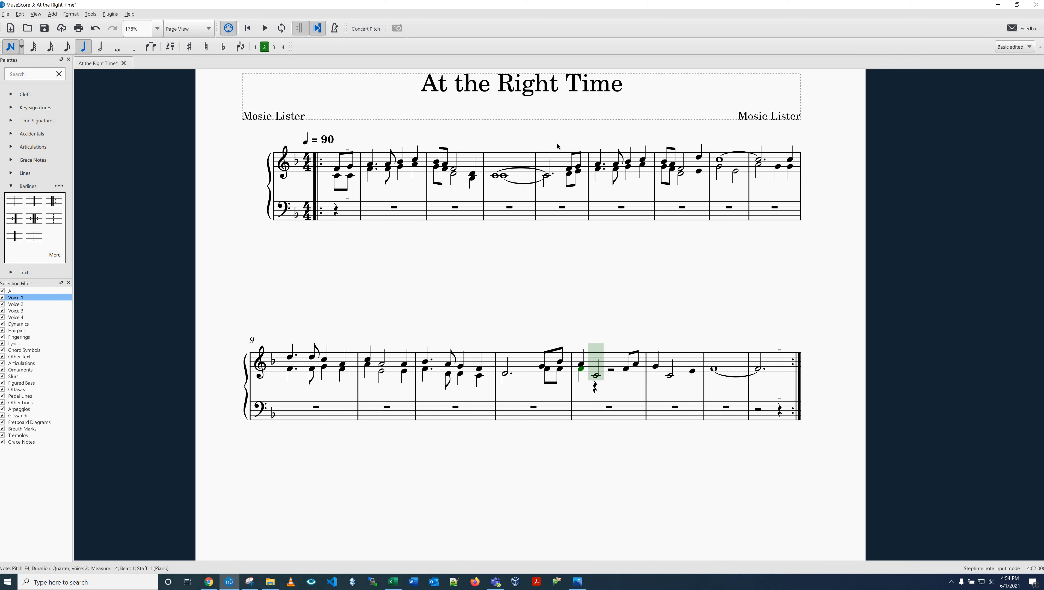
pyautogui.press('6')
pyautogui.press('c')
pyautogui.press('4')
pyautogui.press('c')
pyautogui.press('f')
# Step: Fill voice 2 of measure 15 with quarter E4, half C4 and quarter C4
pyautogui.press('5')
pyautogui.press('e')
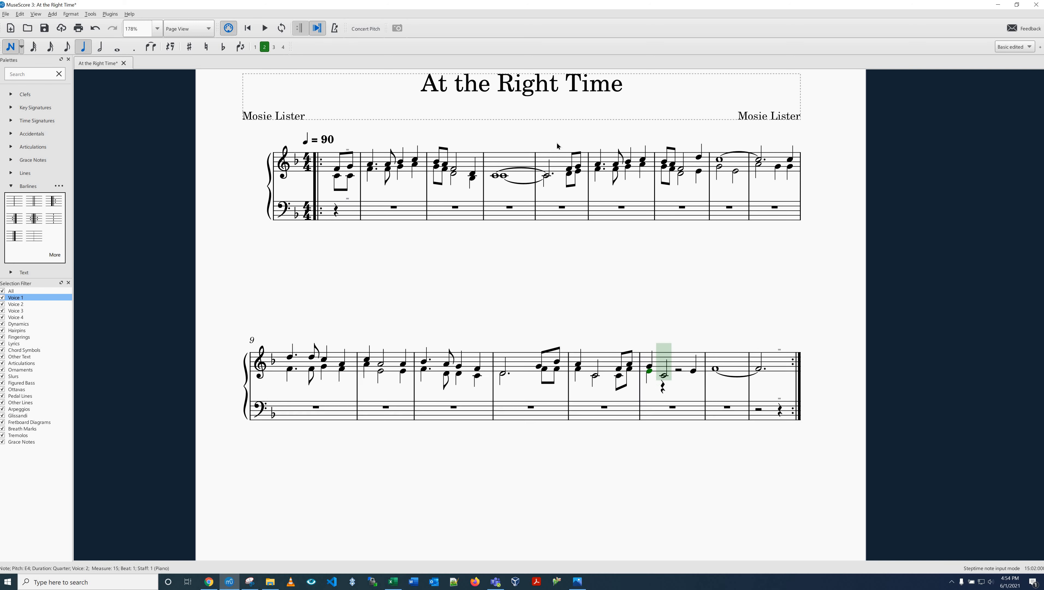
pyautogui.press('6')
pyautogui.press('c')
pyautogui.press('5')
pyautogui.press('c')
# Step: Enter a whole-note C4 tied to a dotted-half C4 in voice 2 of measures 16 and 17, and save the score
pyautogui.press('7')
pyautogui.press('c')
pyautogui.press('6')
pyautogui.press('.')
pyautogui.press('c')
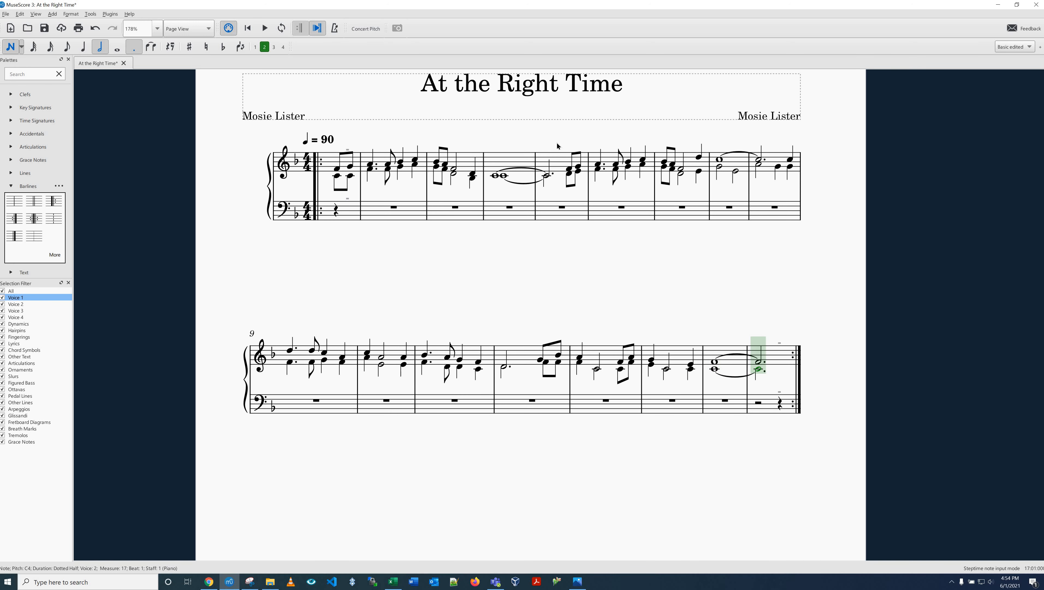
pyautogui.press('Escape')
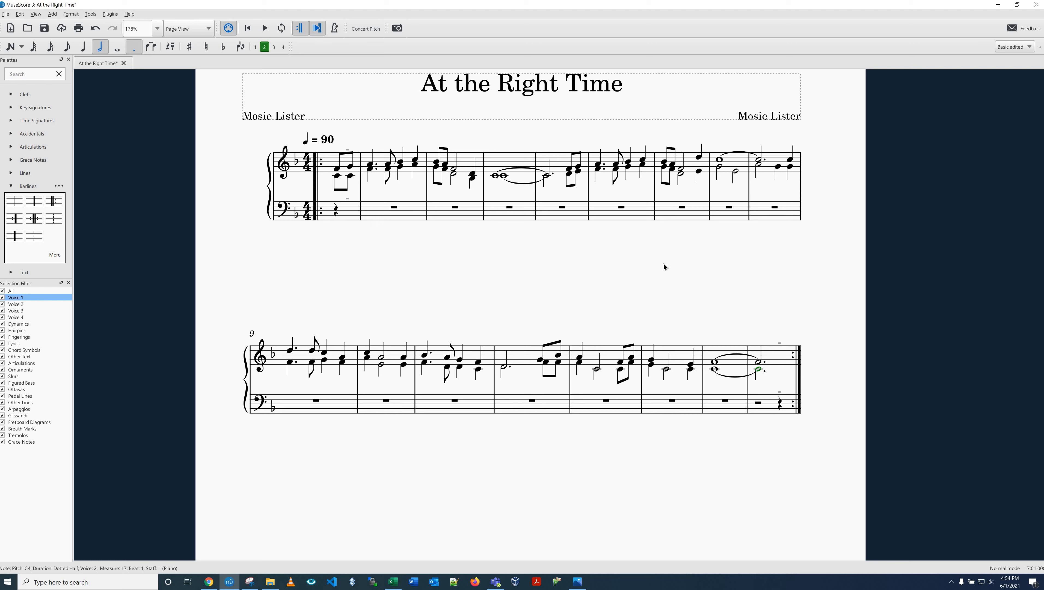
pyautogui.press('Escape')
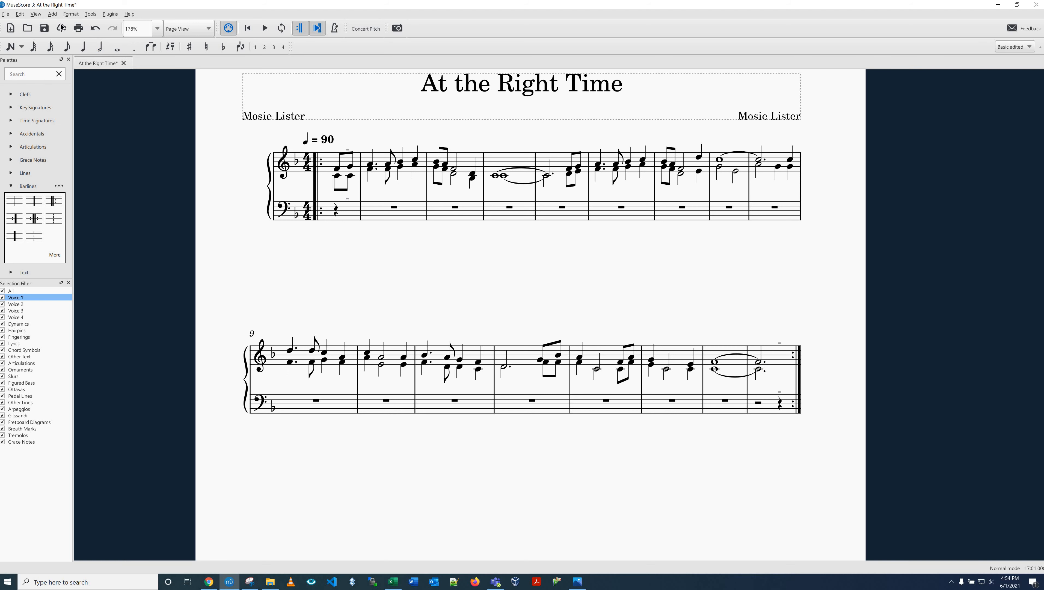
pyautogui.hotkey('ctrl', 's')
# Step: Collapse the Barlines palette and enlarge the palettes area above the Selection Filter
pyautogui.click(10, 187)
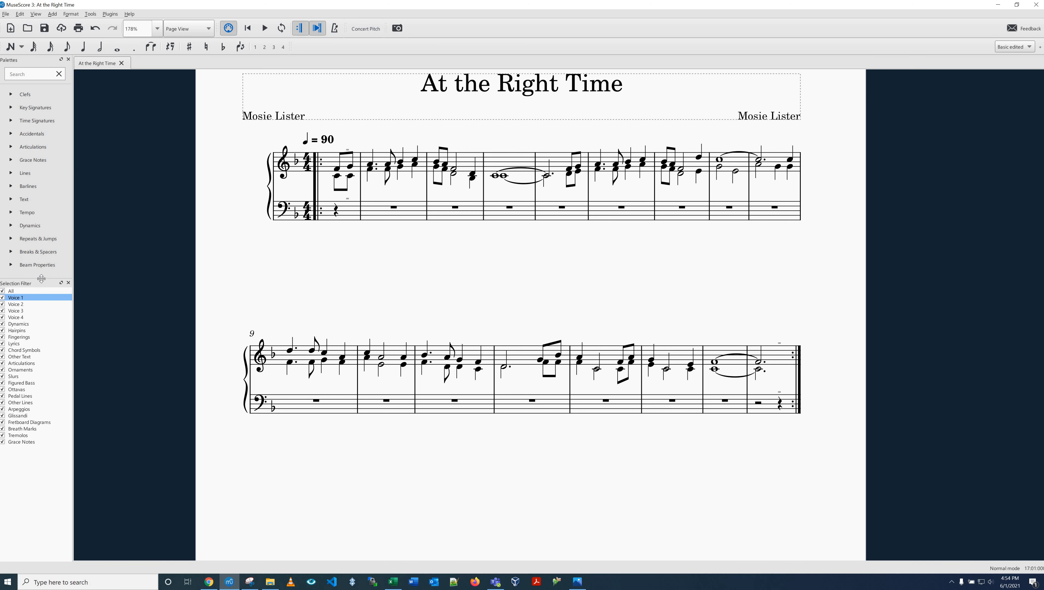
pyautogui.moveTo(41, 278); pyautogui.dragTo(39, 344)
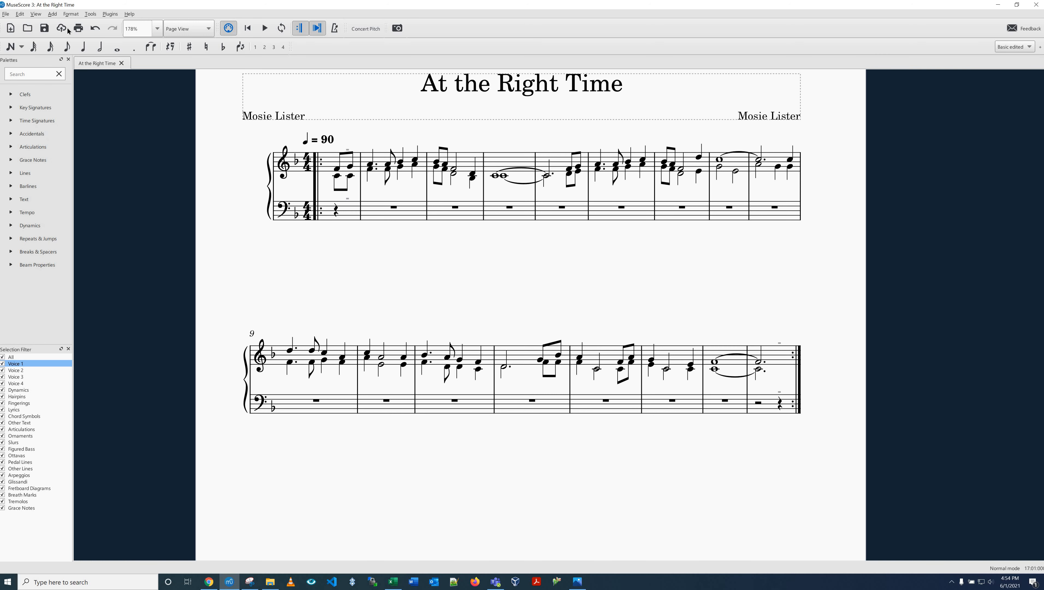
# Step: Hide the Selection Filter and bring it back
pyautogui.click(36, 14)
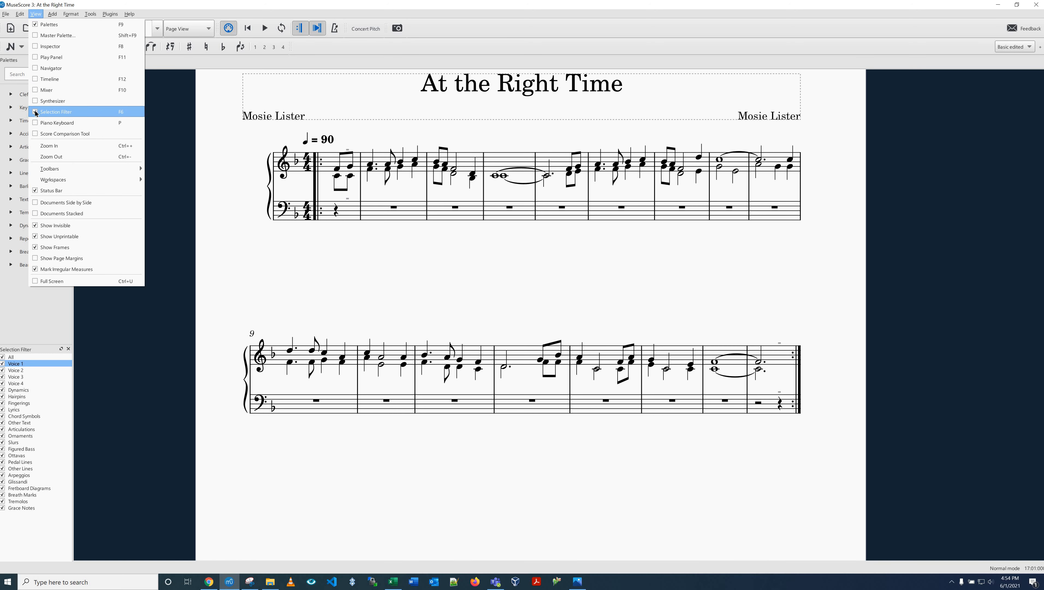
pyautogui.press('Return')
pyautogui.click(41, 16)
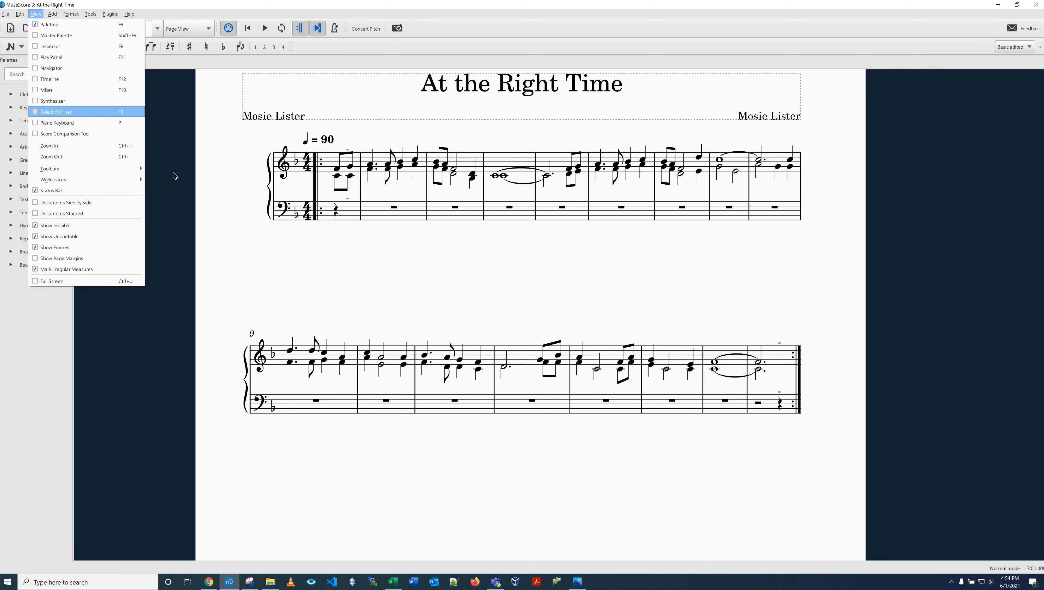
pyautogui.click(35, 111)
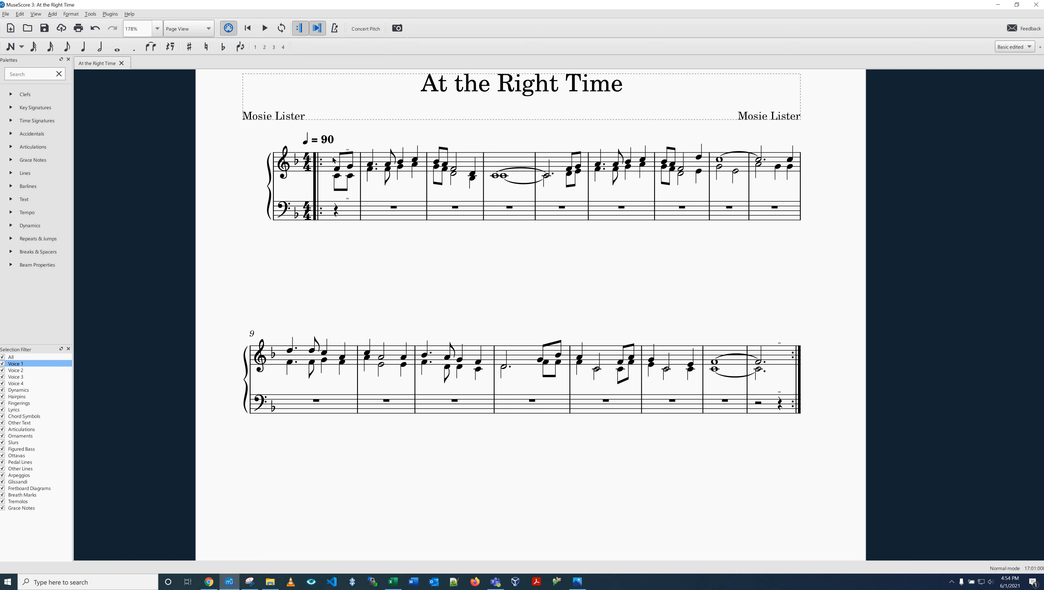
# Step: Select the whole score, toggle the Voice 1 and Voice 2 selection filters to compare what they select, and clear the selection
pyautogui.moveTo(333, 160); pyautogui.dragTo(337, 177)
pyautogui.press('Escape')
pyautogui.hotkey('ctrl', 'a')
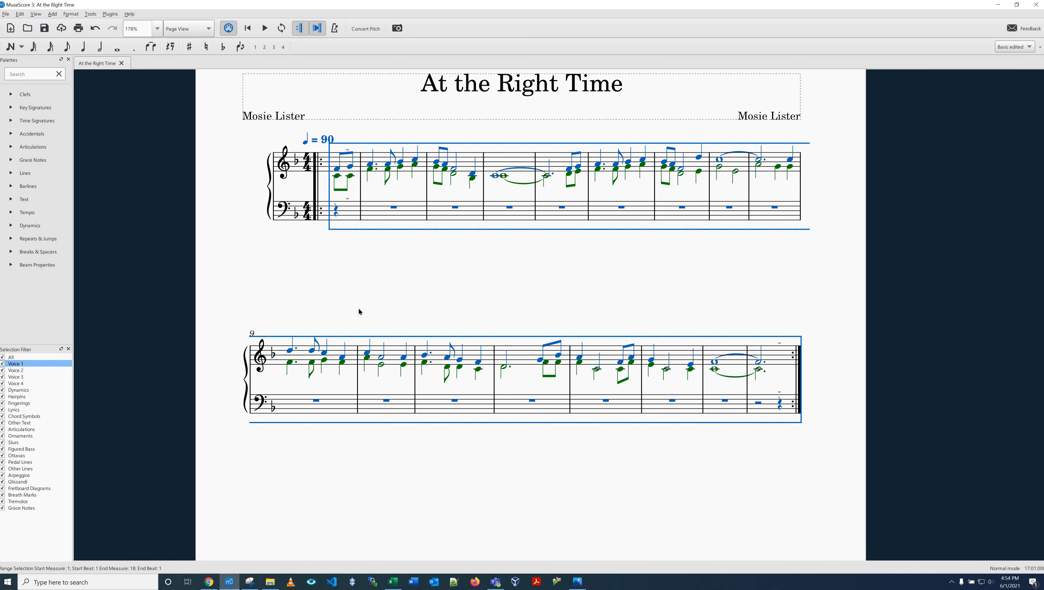
pyautogui.click(2, 364)
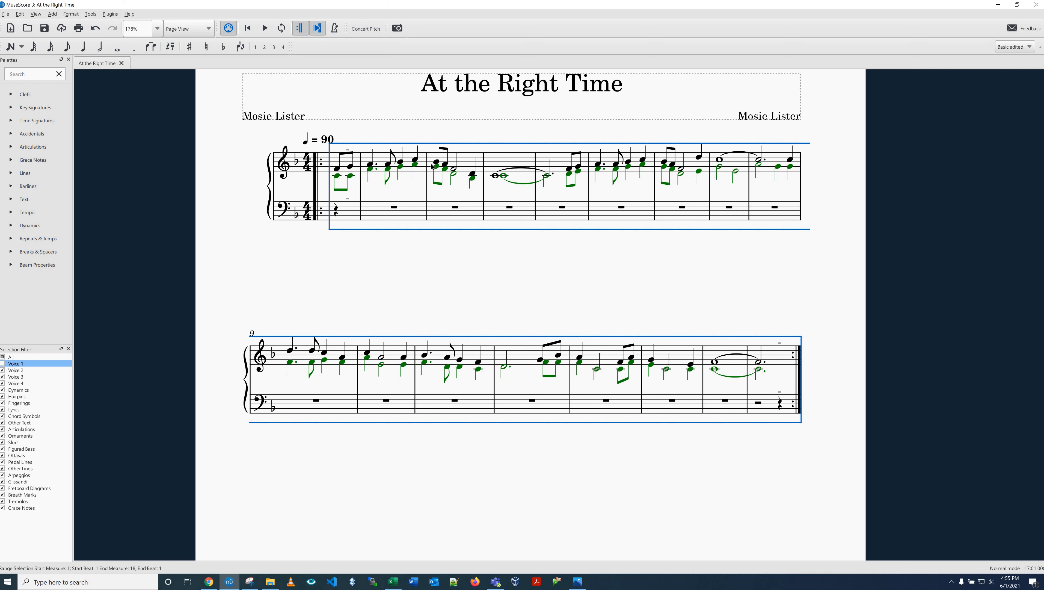
pyautogui.click(2, 363)
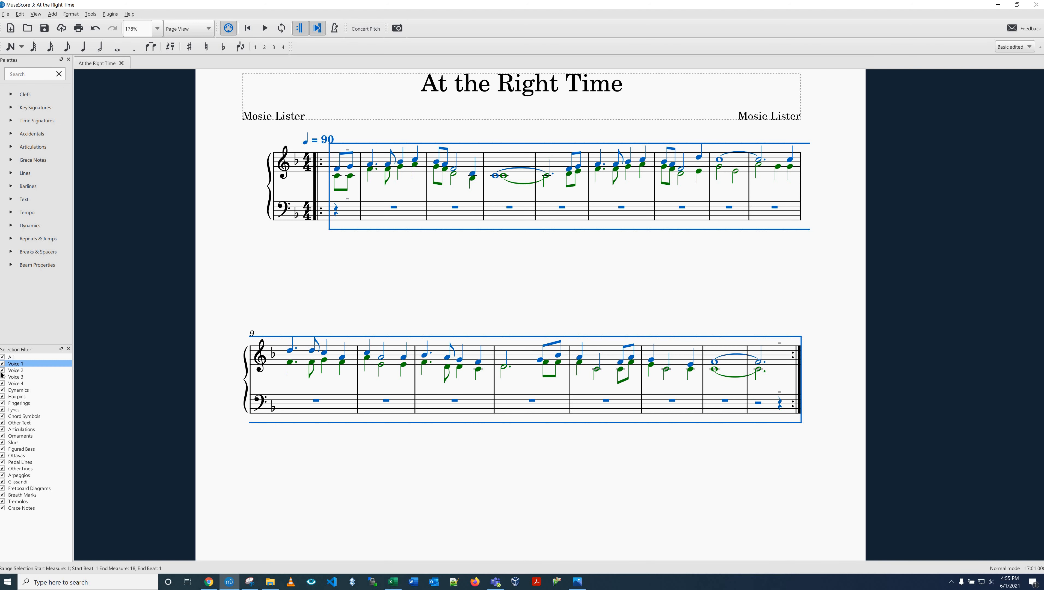
pyautogui.click(2, 370)
pyautogui.press('Escape')
# Step: Enter eighth notes A3 and B-flat 3 in voice 1 of the bass staff's pickup measure
pyautogui.click(341, 215)
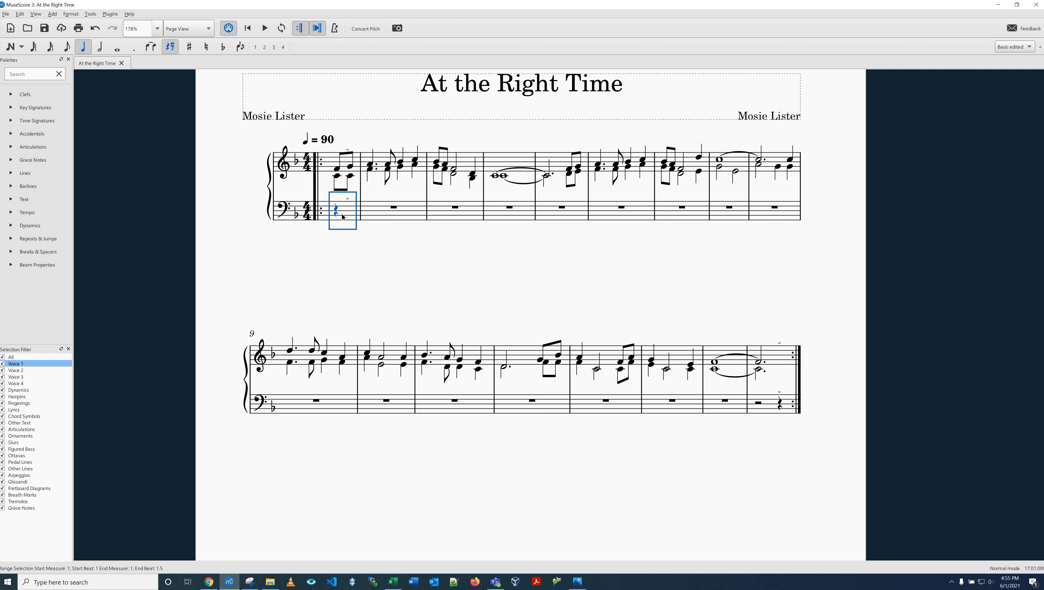
pyautogui.press('n')
pyautogui.press('4')
pyautogui.press('a')
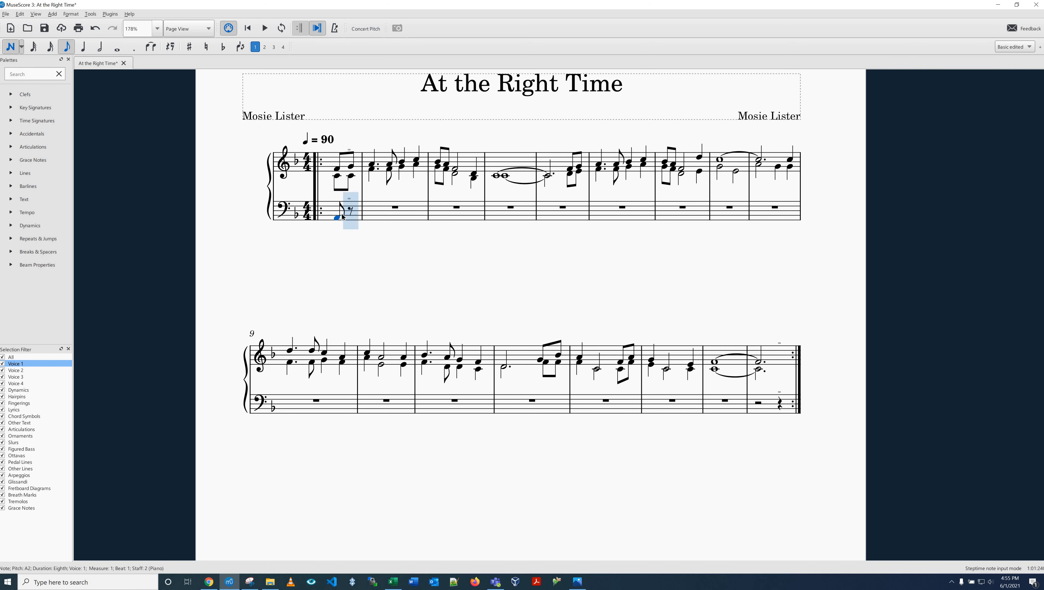
pyautogui.press('b')
pyautogui.hotkey('ctrl', 'z')
pyautogui.hotkey('ctrl', 'Up')
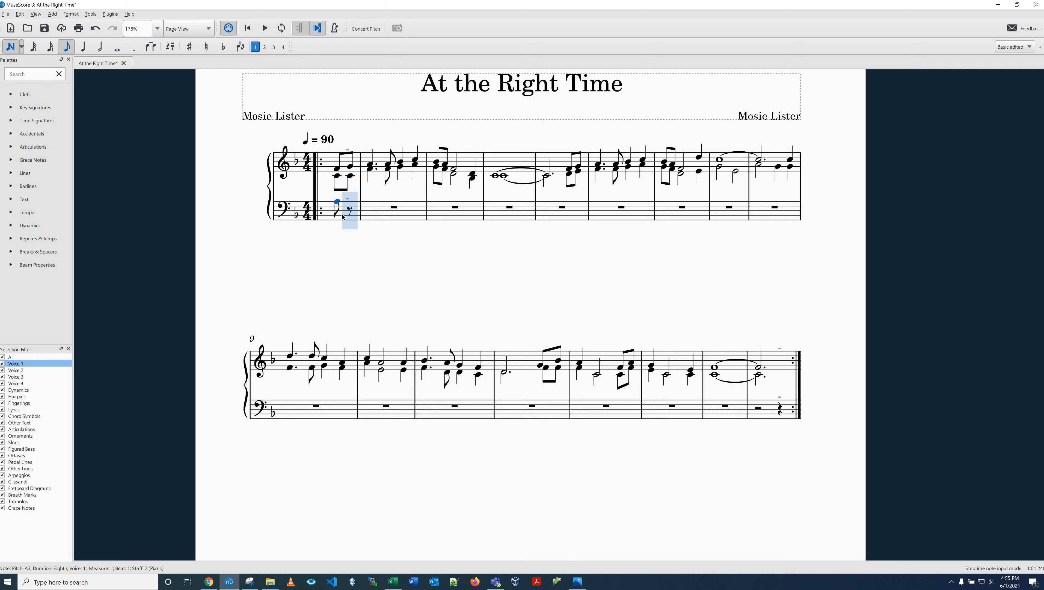
pyautogui.press('b')
# Step: Fill measure 2 of the bass staff with dotted-quarter C4, eighth C4, quarter D4 and quarter E4 in voice 1
pyautogui.press('5')
pyautogui.press('.')
pyautogui.press('c')
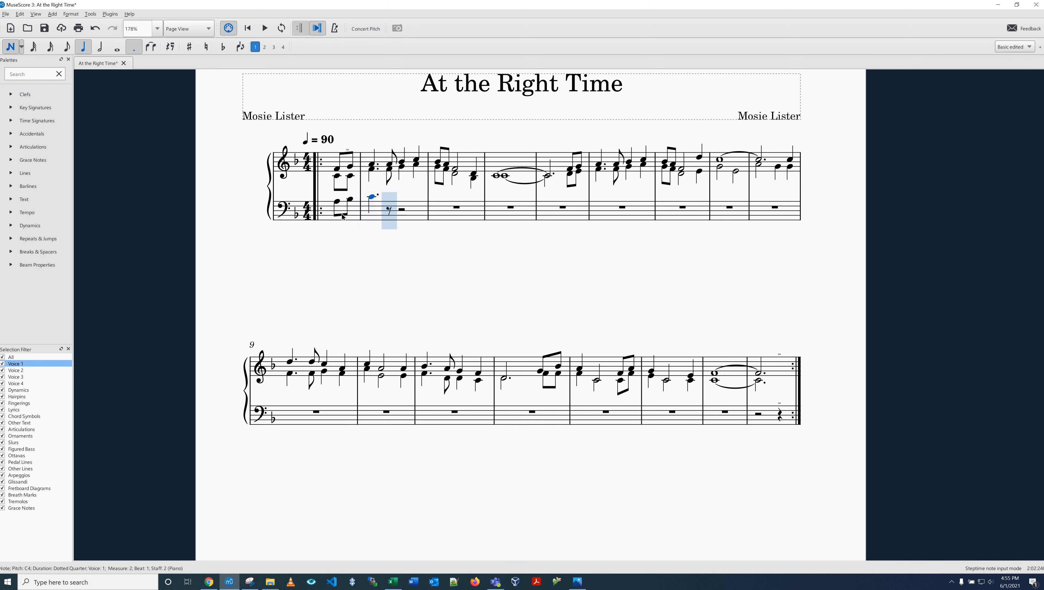
pyautogui.press('4')
pyautogui.press('c')
pyautogui.press('5')
pyautogui.press('d')
pyautogui.press('e')
# Step: Fill measure 3 of the bass staff with eighth D4, eighth C4, half B-flat 3 and quarter B-flat 3
pyautogui.press('4')
pyautogui.press('d')
pyautogui.press('c')
pyautogui.press('6')
pyautogui.press('b')
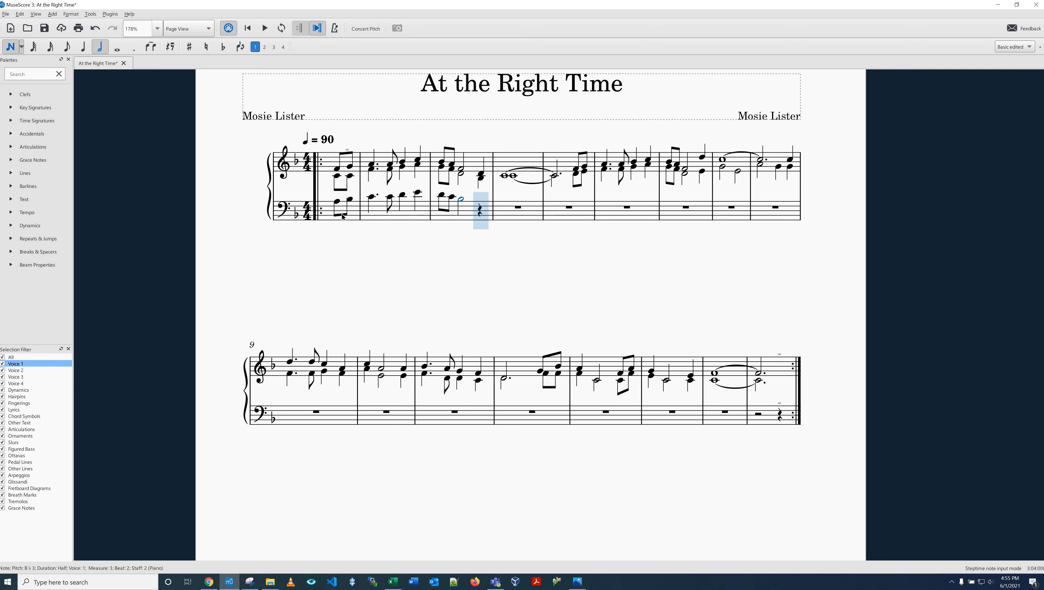
pyautogui.press('5')
pyautogui.press('b')
# Step: Enter a whole-note A3 in bass measure 4, and a dotted-half B-flat 3 plus two tied eighth B-flat 3s in measure 5
pyautogui.press('7')
pyautogui.press('a')
pyautogui.press('6')
pyautogui.press('.')
pyautogui.press('b')
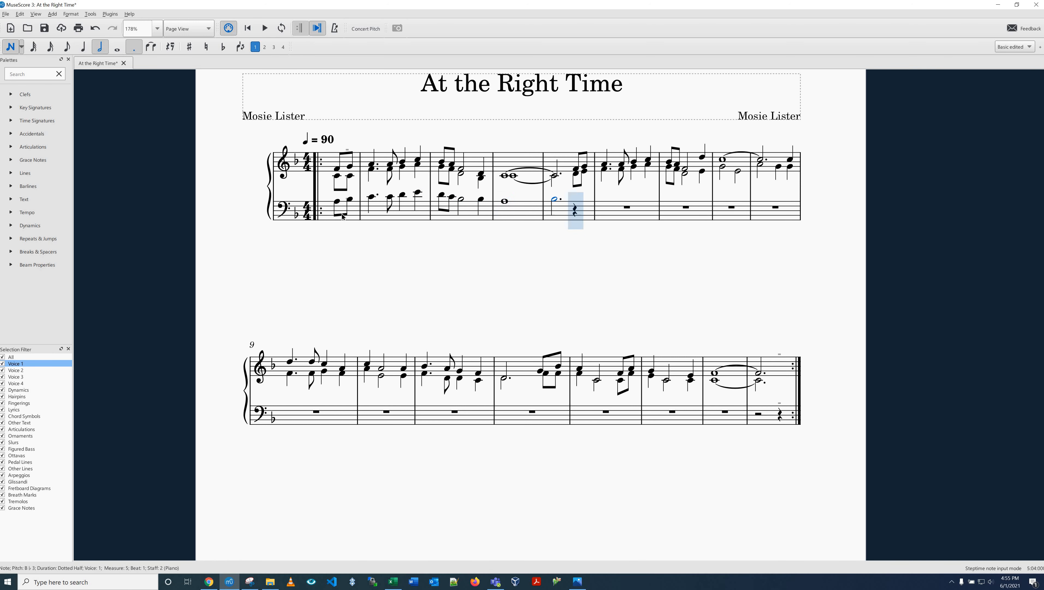
pyautogui.press('4')
pyautogui.press('b')
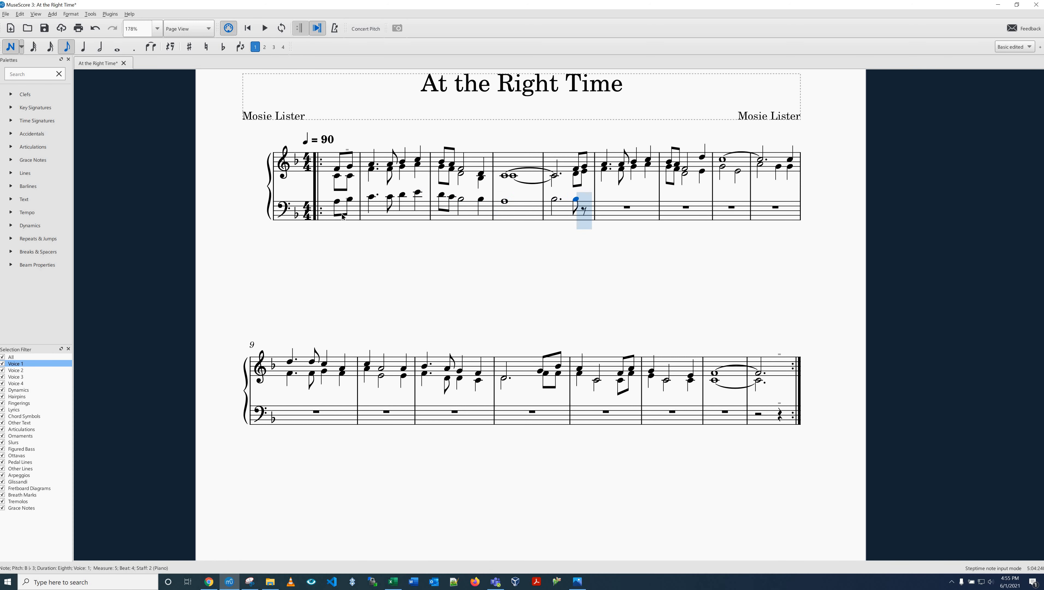
pyautogui.press('t')
# Step: Fill measure 6 of the bass staff with dotted-quarter C4, eighth C4, quarter D4 and quarter E4
pyautogui.press('5')
pyautogui.press('.')
pyautogui.press('c')
pyautogui.press('4')
# Step: Fill measure 7 of the bass staff with eighth D4, eighth C4, half B-flat 3 and quarter B-flat 3
pyautogui.press('c')
pyautogui.press('5')
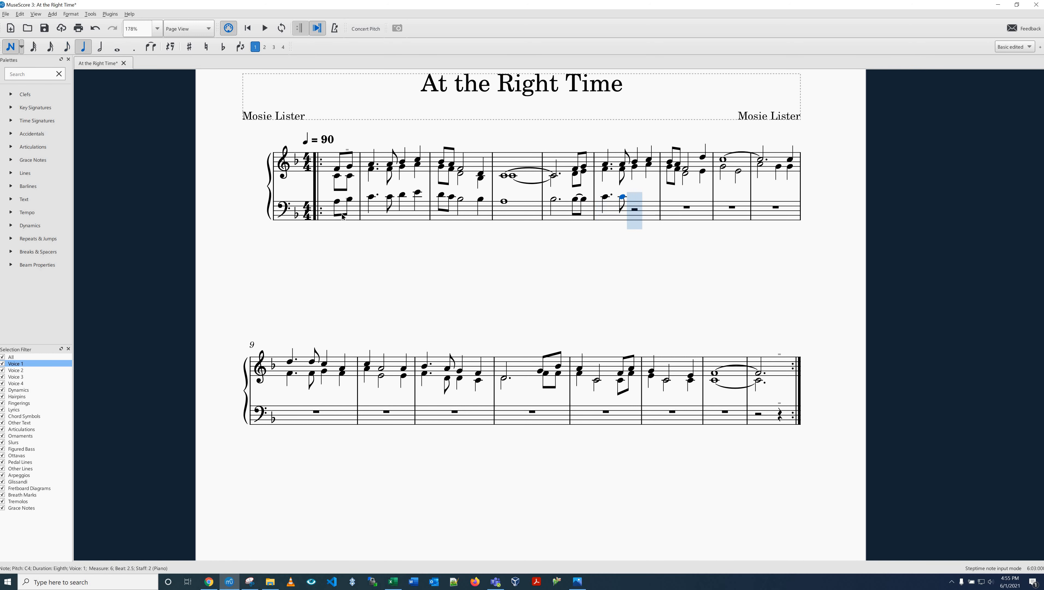
pyautogui.press('d')
pyautogui.press('e')
pyautogui.press('4')
pyautogui.press('d')
# Step: Enter a whole-note C4 in bass measure 8 tied to a dotted-half C4 in measure 9, followed by a quarter C4
pyautogui.press('c')
pyautogui.press('6')
pyautogui.press('b')
pyautogui.press('5')
pyautogui.press('b')
pyautogui.press('7')
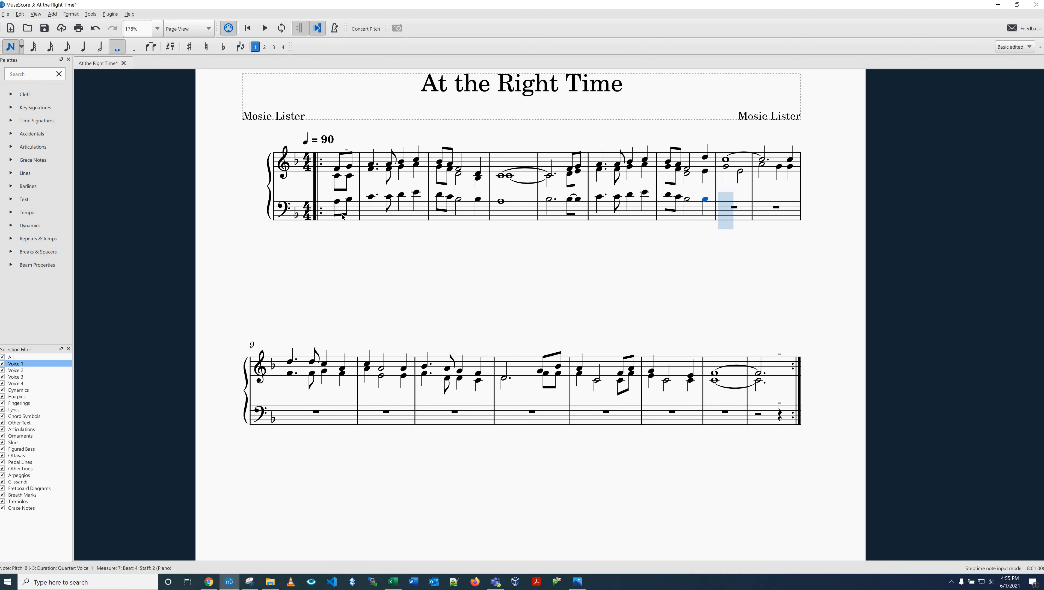
pyautogui.press('c')
pyautogui.press('6')
pyautogui.press('.')
pyautogui.press('t')
pyautogui.hotkey('ctrl', 'z')
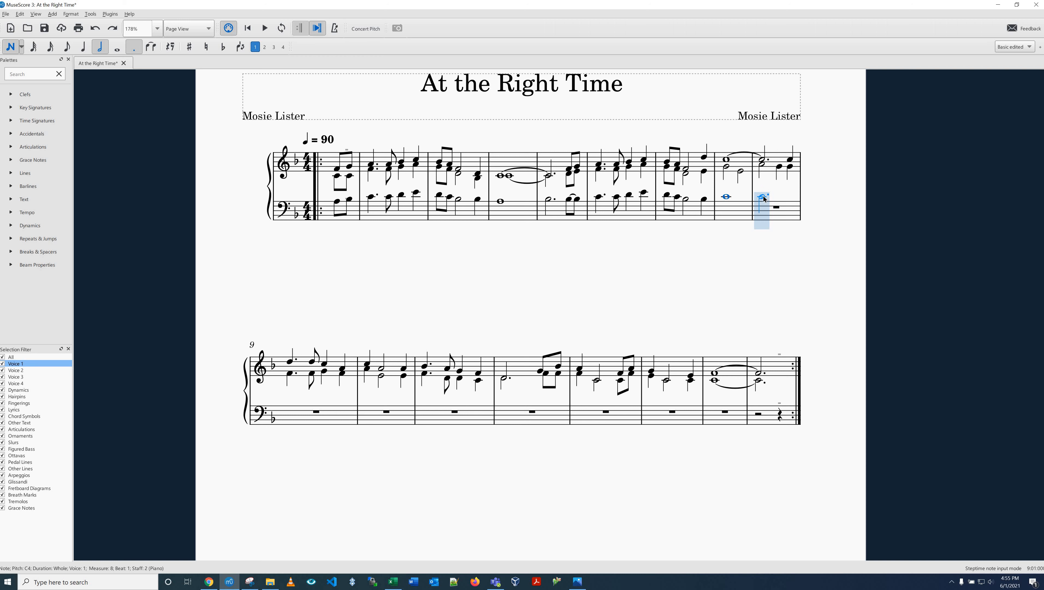
pyautogui.press('+')
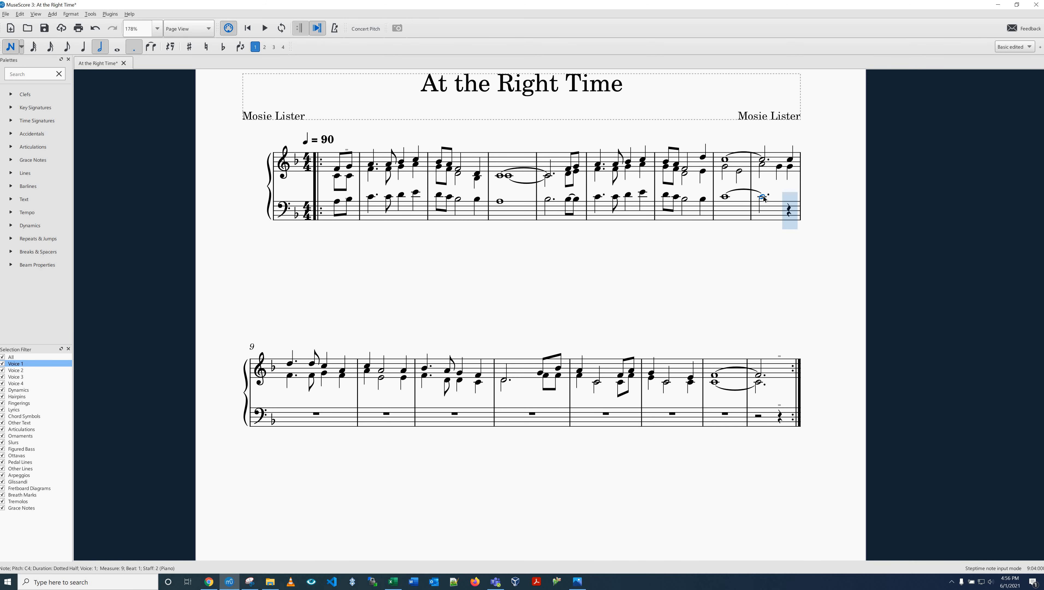
pyautogui.press('5')
pyautogui.press('c')
# Step: Fill measure 10 of the bass staff with dotted-quarter A3, eighth A3, quarter E3 and quarter D3
pyautogui.press('.')
pyautogui.press('a')
pyautogui.press('4')
pyautogui.press('a')
pyautogui.press('5')
pyautogui.press('e')
pyautogui.press('d')
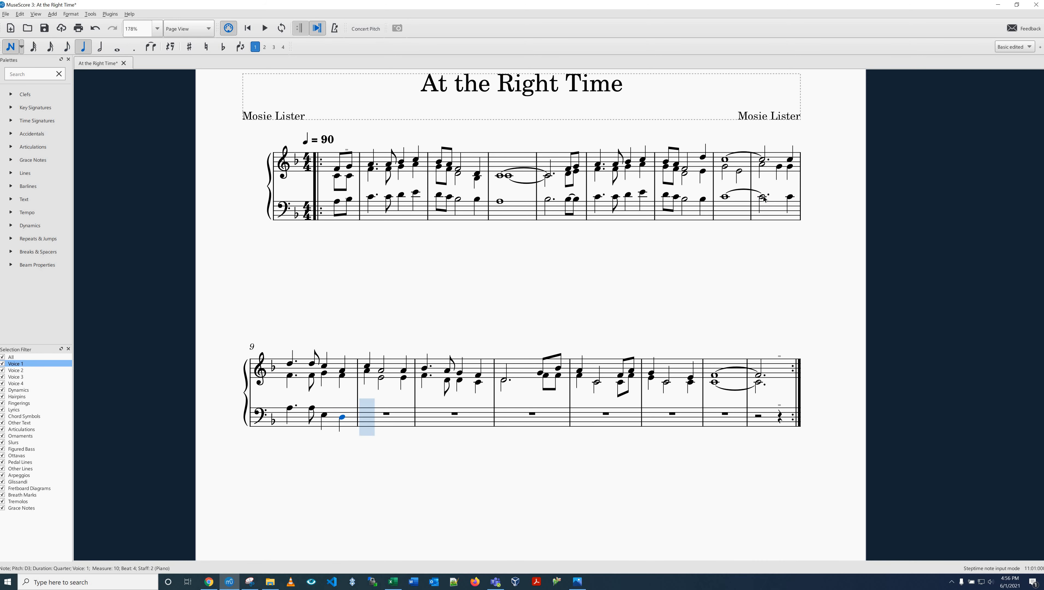
# Step: Enter a quarter E3 and a half C3 in measure 11 of the bass staff and leave note input
pyautogui.press('e')
pyautogui.press('6')
pyautogui.press('c')
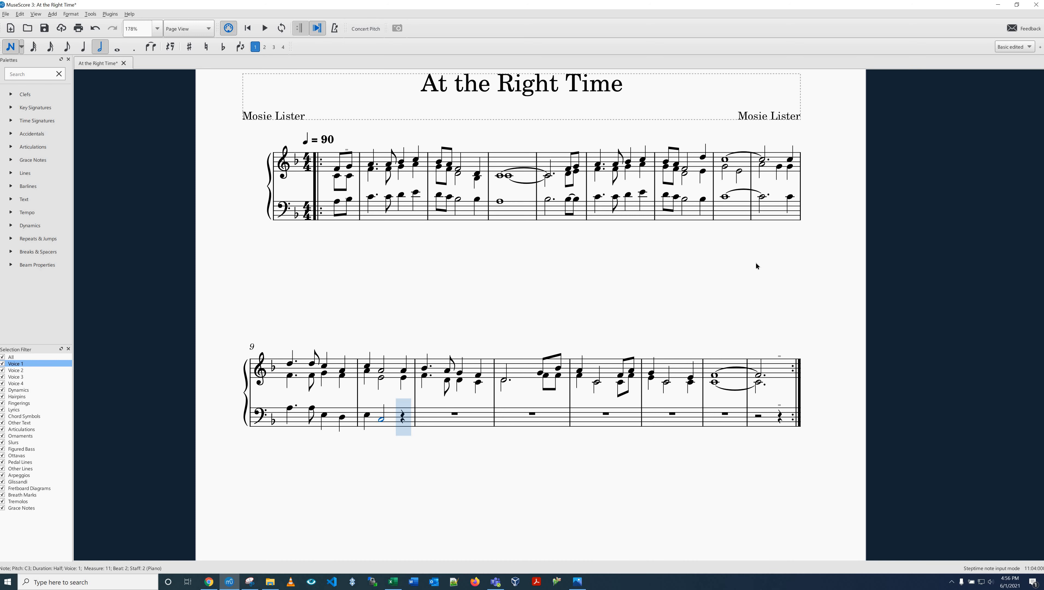
pyautogui.press('Escape')
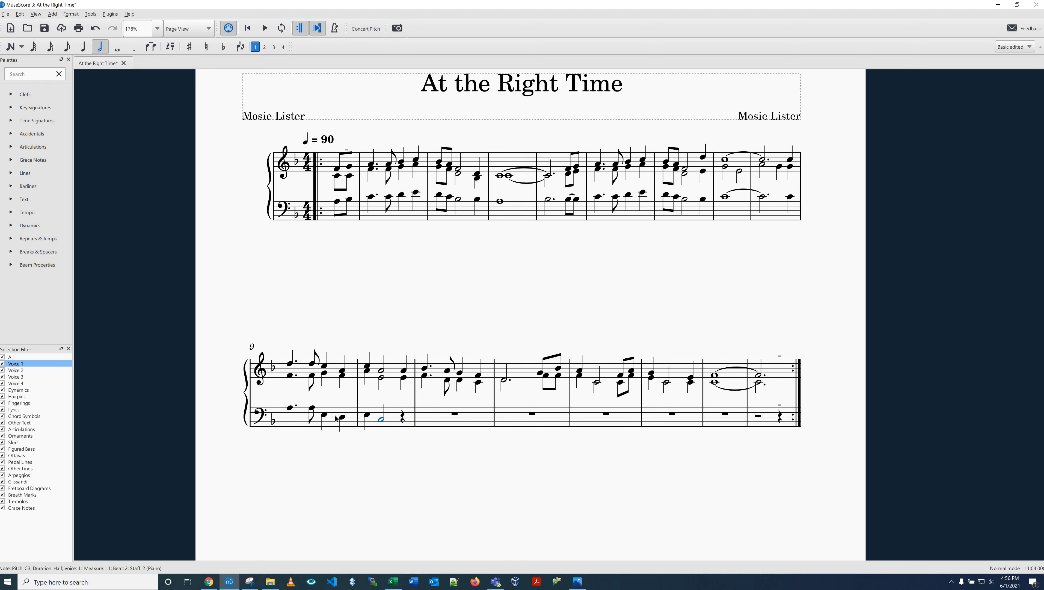
# Step: Raise the bass-staff notes from beat 3 of measure 10 through beat 2 of measure 11 by one octave
pyautogui.click(324, 415)
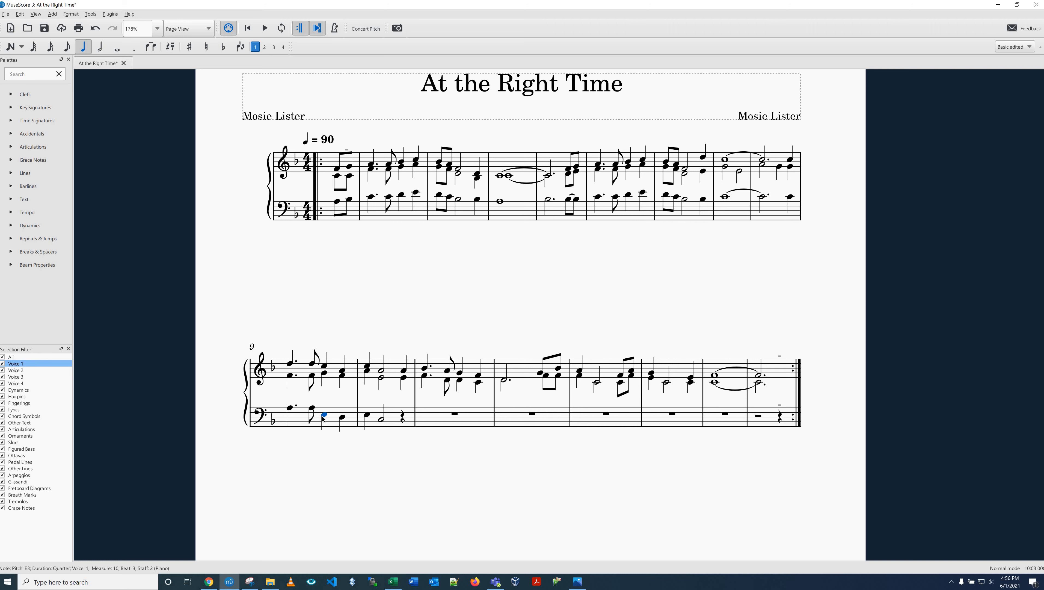
pyautogui.keyDown('shift'); pyautogui.click(384, 422); pyautogui.keyUp('shift')
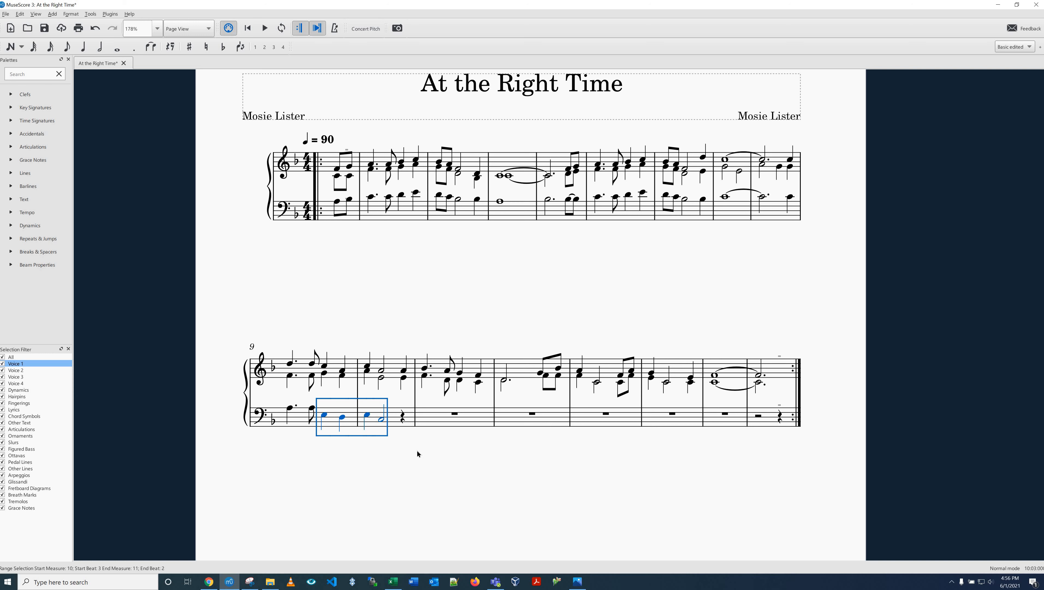
pyautogui.hotkey('ctrl', 'Up')
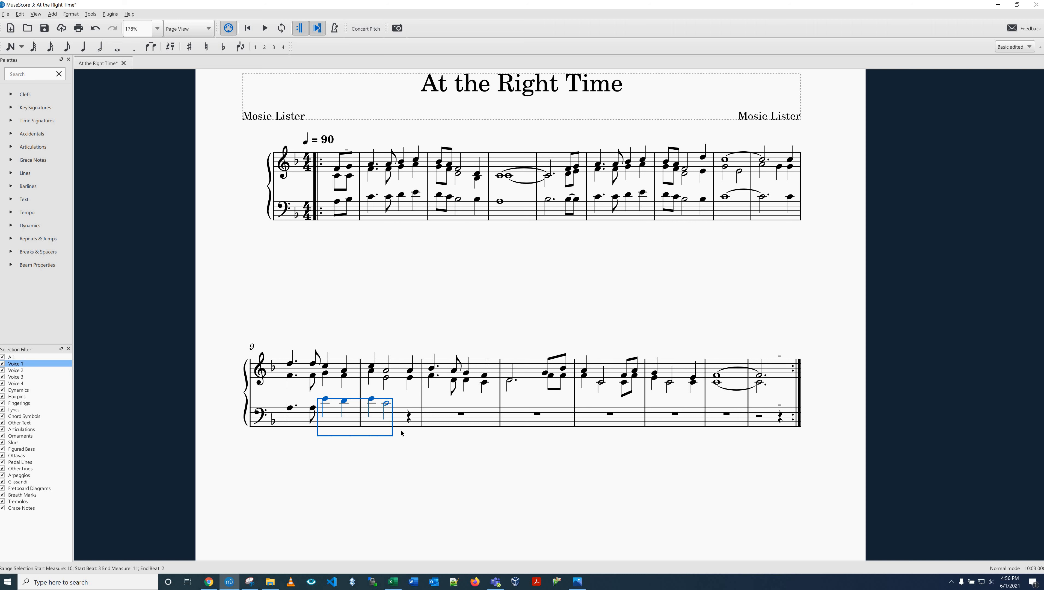
pyautogui.press('Escape')
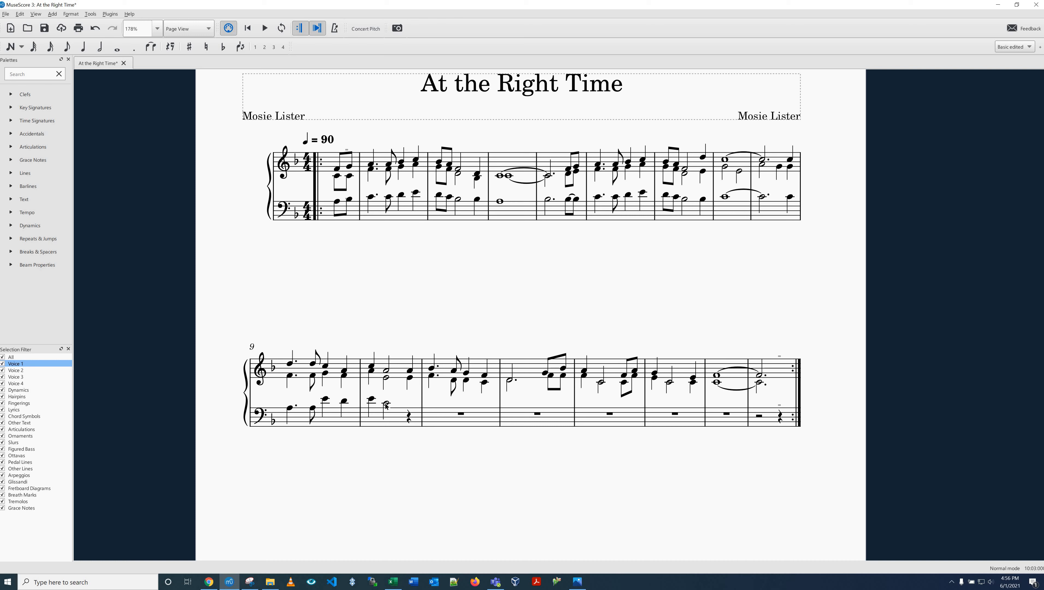
pyautogui.click(385, 403)
pyautogui.keyDown('ctrl'); pyautogui.click(343, 401); pyautogui.keyUp('ctrl')
pyautogui.hotkey('ctrl', 'Down')
pyautogui.hotkey('ctrl', 'Up')
pyautogui.press('Escape')
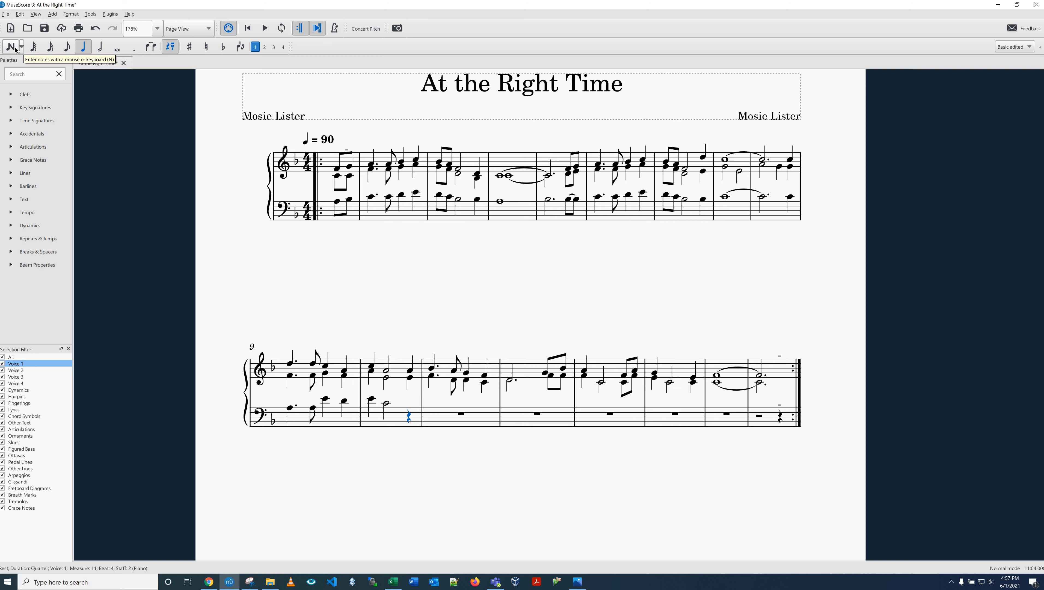
# Step: Complete measure 11 of the bass staff with a quarter C4 and undo a mistaken dotted-quarter A3 in measure 12
pyautogui.click(14, 50)
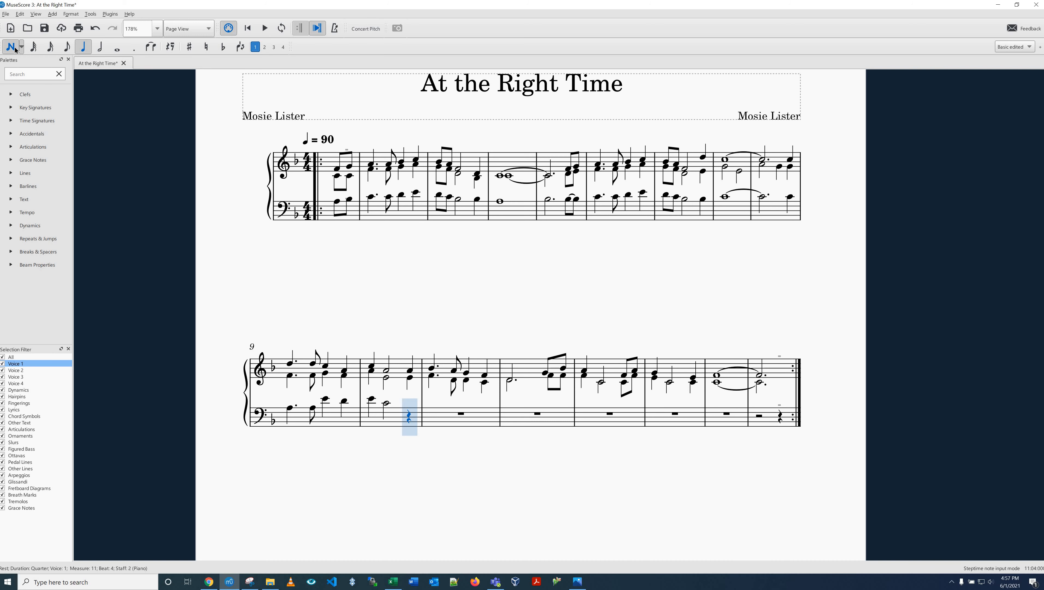
pyautogui.press('b')
pyautogui.press('.')
pyautogui.press('a')
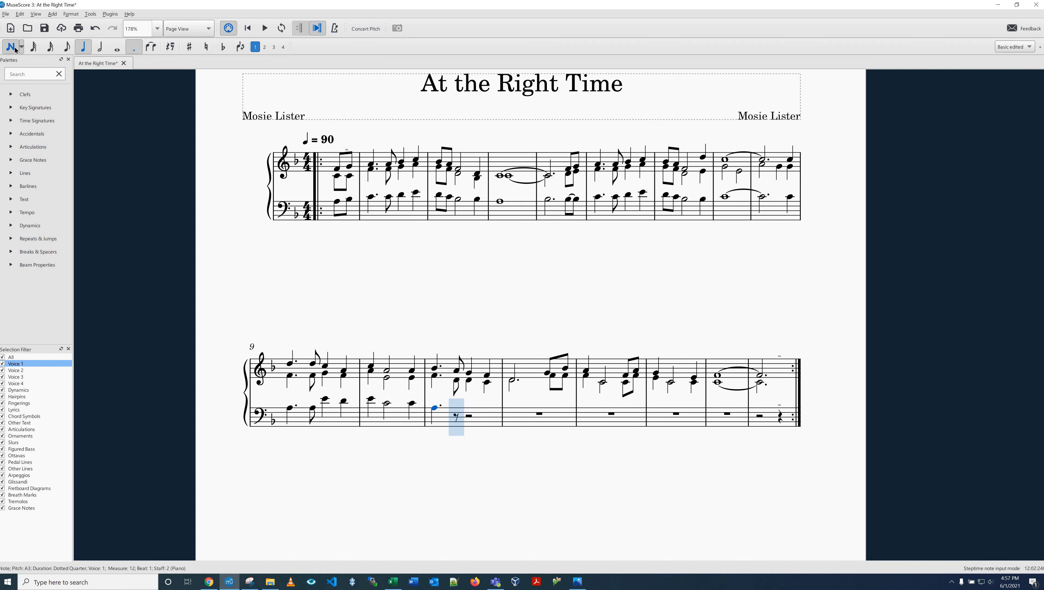
pyautogui.hotkey('ctrl', 'z')
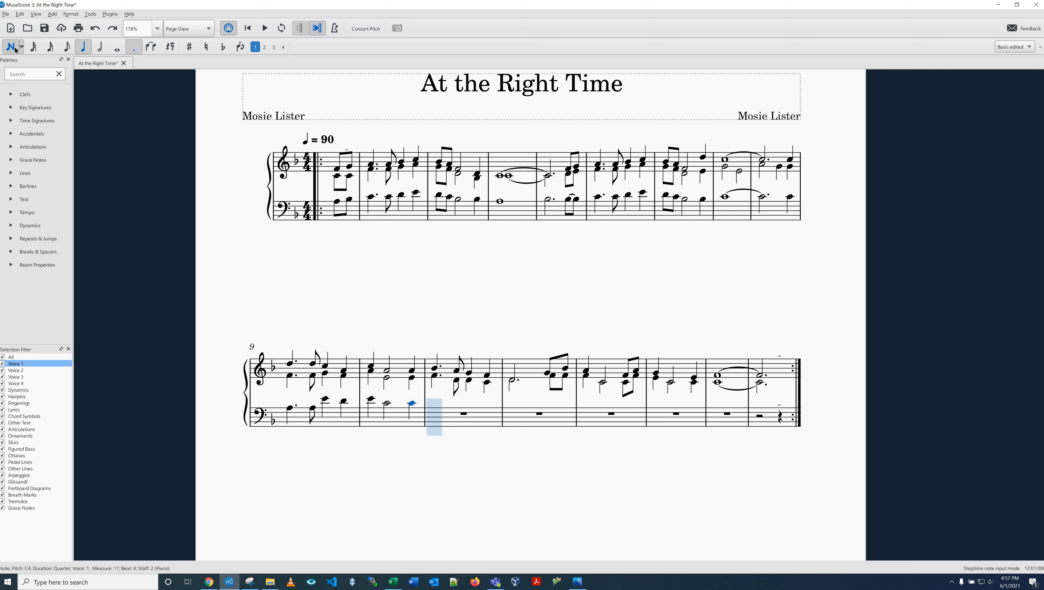
# Step: Fill measure 12 of the bass staff with dotted-quarter D4, eighth C4, quarter B-flat 3 and quarter C4
pyautogui.press('d')
pyautogui.press('4')
pyautogui.press('c')
pyautogui.press('5')
pyautogui.press('b')
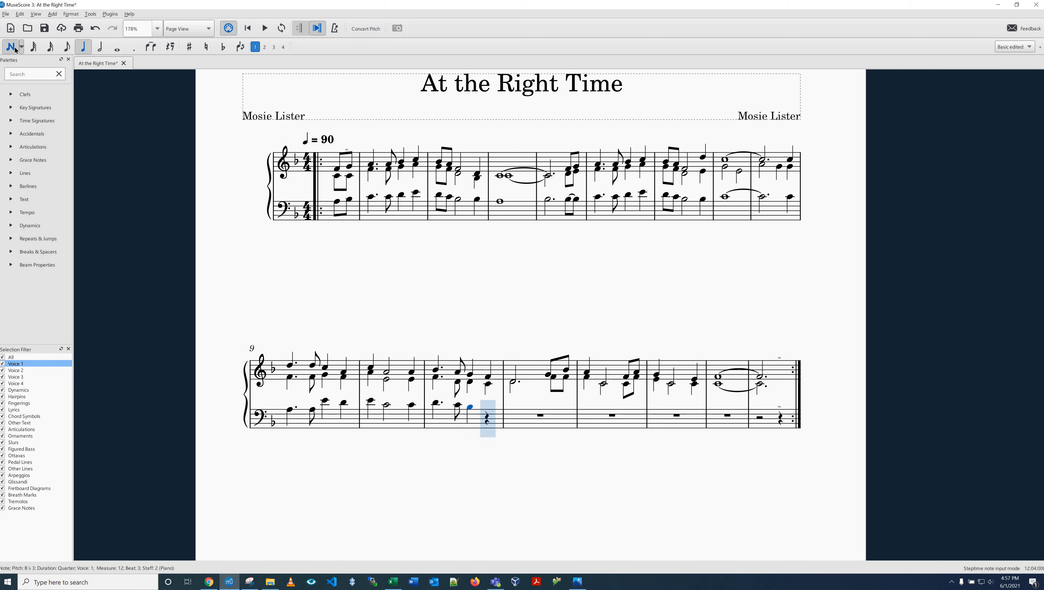
pyautogui.press('c')
# Step: Enter a dotted-half B-flat 3 and an eighth D4 in measure 13 of the bass staff
pyautogui.press('6')
pyautogui.press('.')
pyautogui.press('b')
pyautogui.press('3')
pyautogui.press('d')
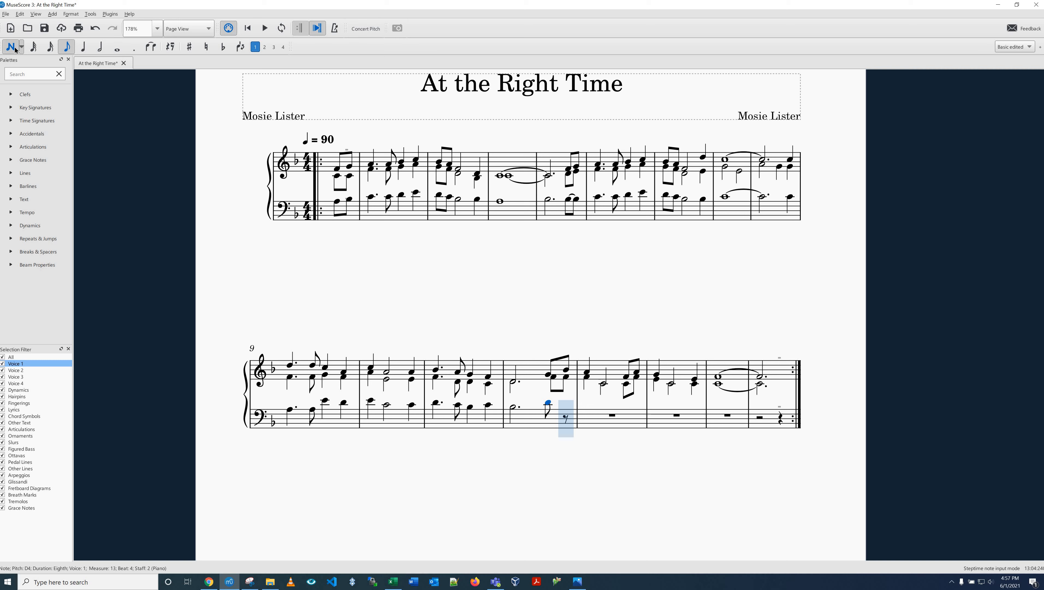
# Step: Lower the eighth D4 to D-flat 4 and complete measure 13 with a second eighth D-flat 4
pyautogui.press('Down')
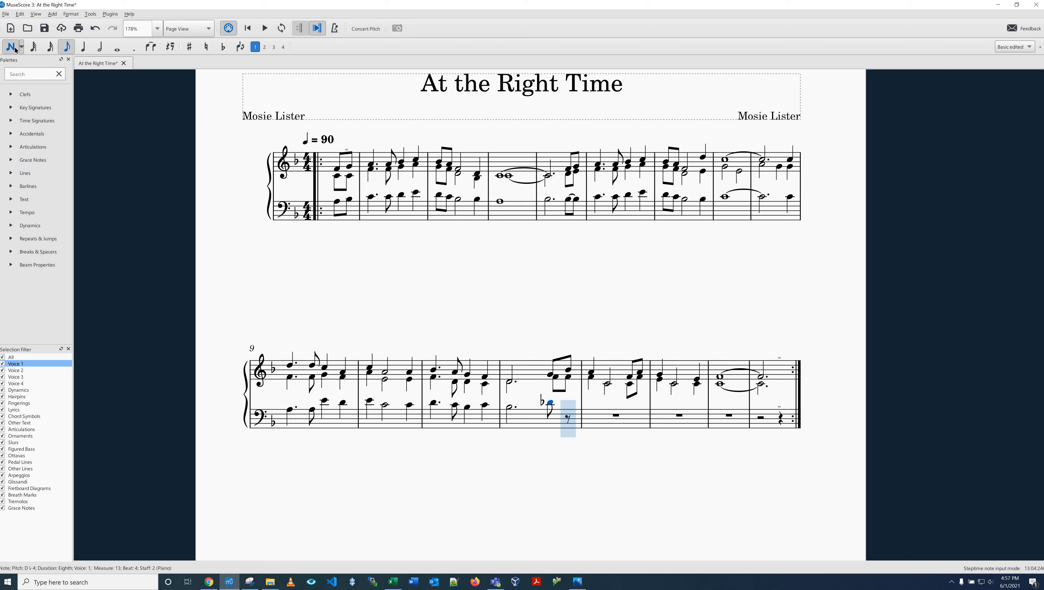
pyautogui.press('Up')
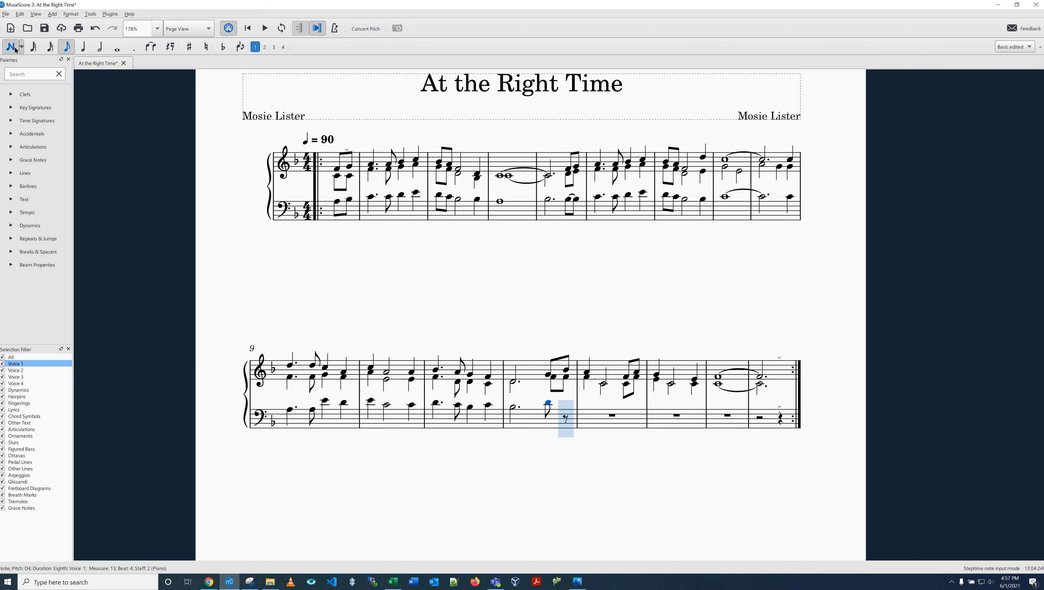
pyautogui.press('Up')
pyautogui.press('Down')
pyautogui.press('Down')
pyautogui.press('Down')
pyautogui.press('Up')
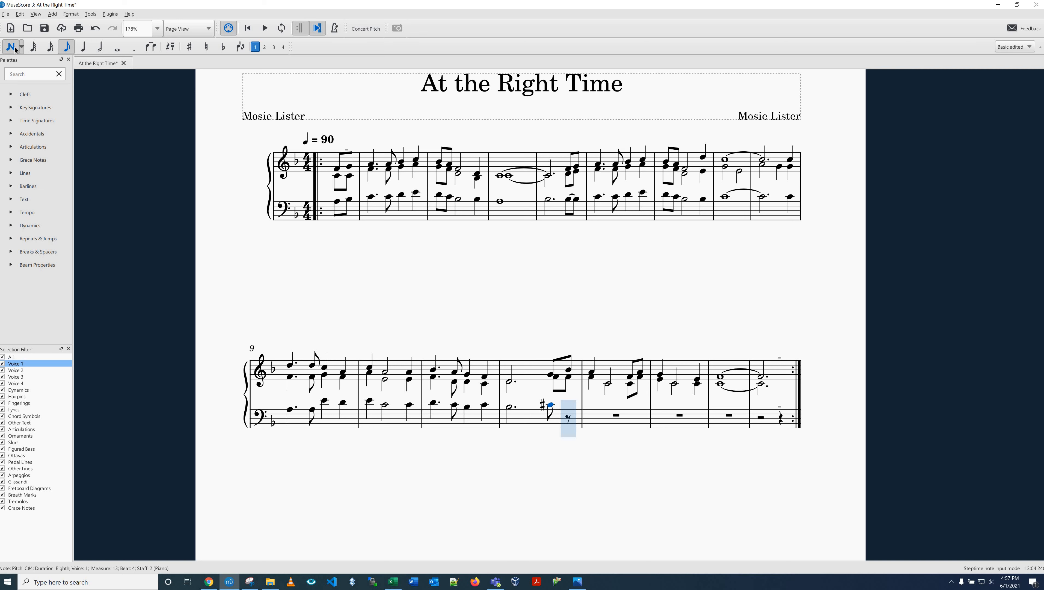
pyautogui.press('Up')
pyautogui.press('Up')
pyautogui.press('Down')
pyautogui.press('Down')
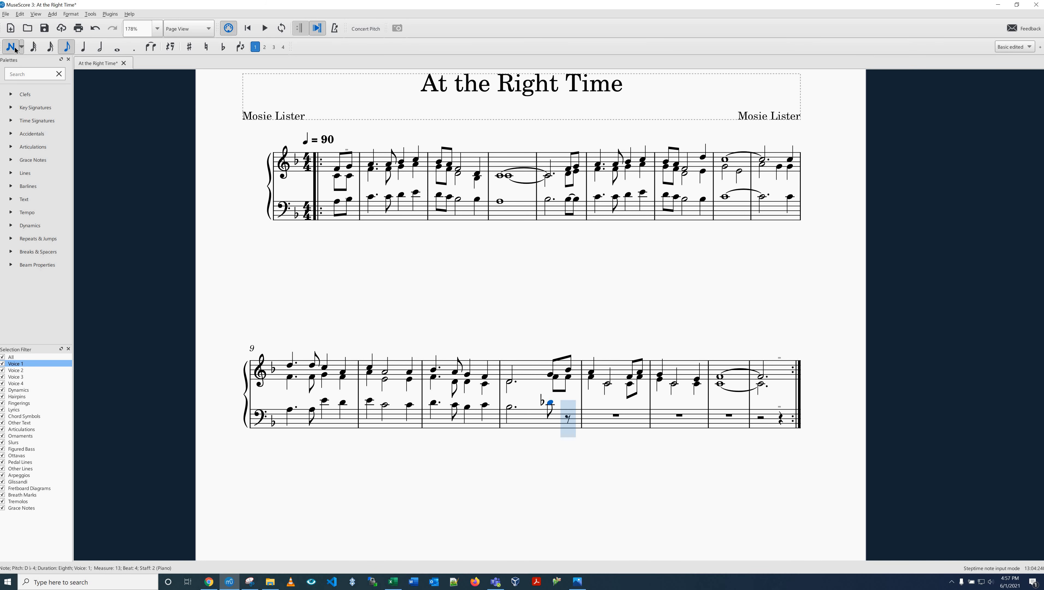
pyautogui.press('d')
# Step: Fill measure 14 of the bass staff with quarter C4, half A3, eighth A3 and eighth C4
pyautogui.press('5')
pyautogui.press('b')
pyautogui.press('6')
pyautogui.press('a')
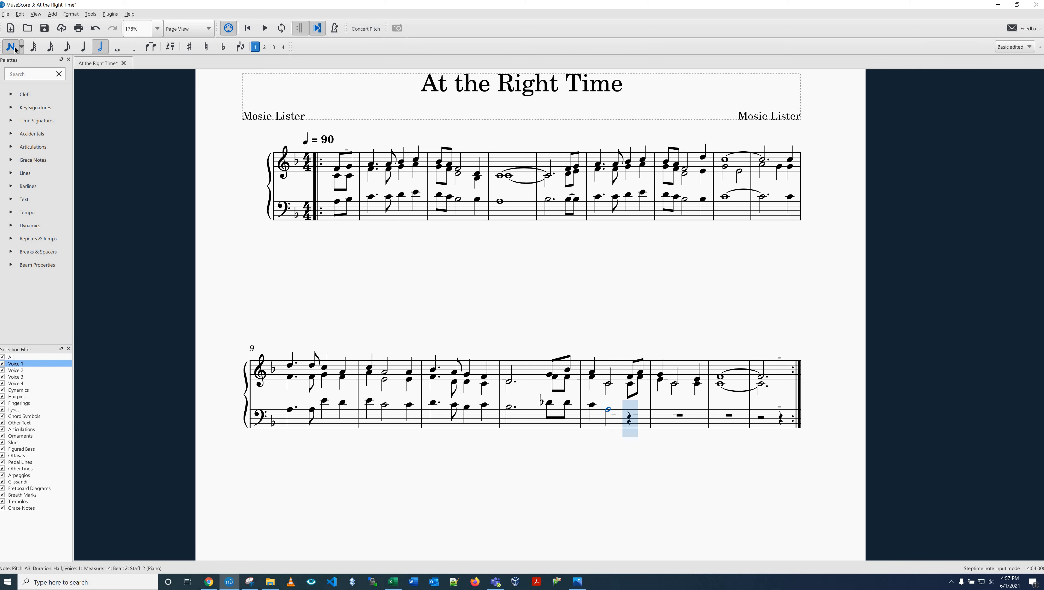
pyautogui.press('4')
pyautogui.press('a')
pyautogui.press('c')
# Step: Fill measure 15 of the bass staff with quarter B-flat 3, half B-flat 3 and quarter B-flat 3
pyautogui.press('5')
pyautogui.press('b')
pyautogui.press('6')
pyautogui.press('b')
pyautogui.press('5')
pyautogui.press('b')
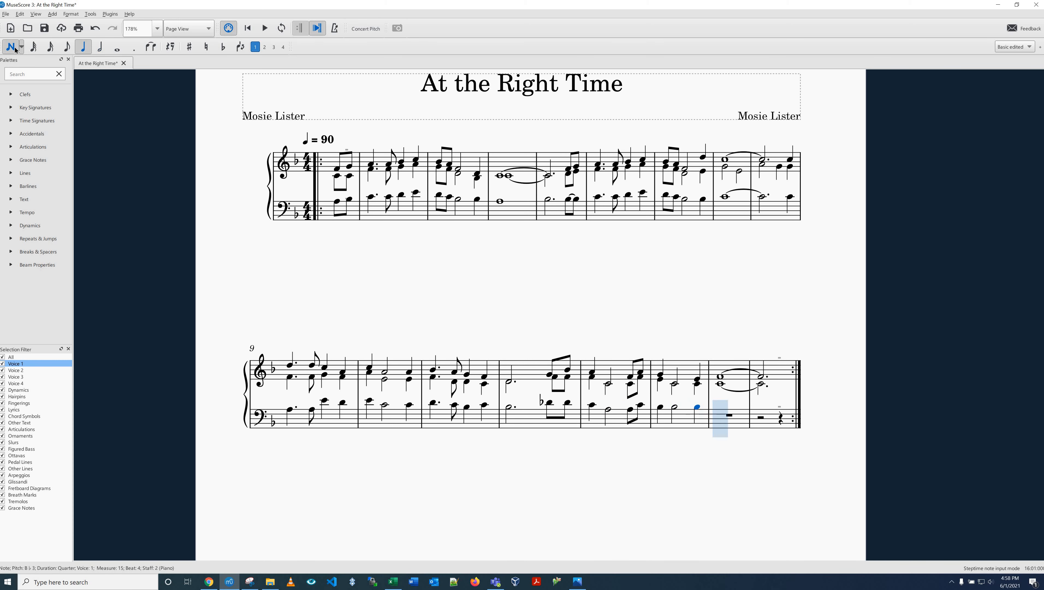
# Step: Enter a whole-note A3 in bass measure 16 tied to a dotted-half A3 in measure 17, and save the score
pyautogui.press('7')
pyautogui.press('a')
pyautogui.press('6')
pyautogui.press('.')
pyautogui.press('+')
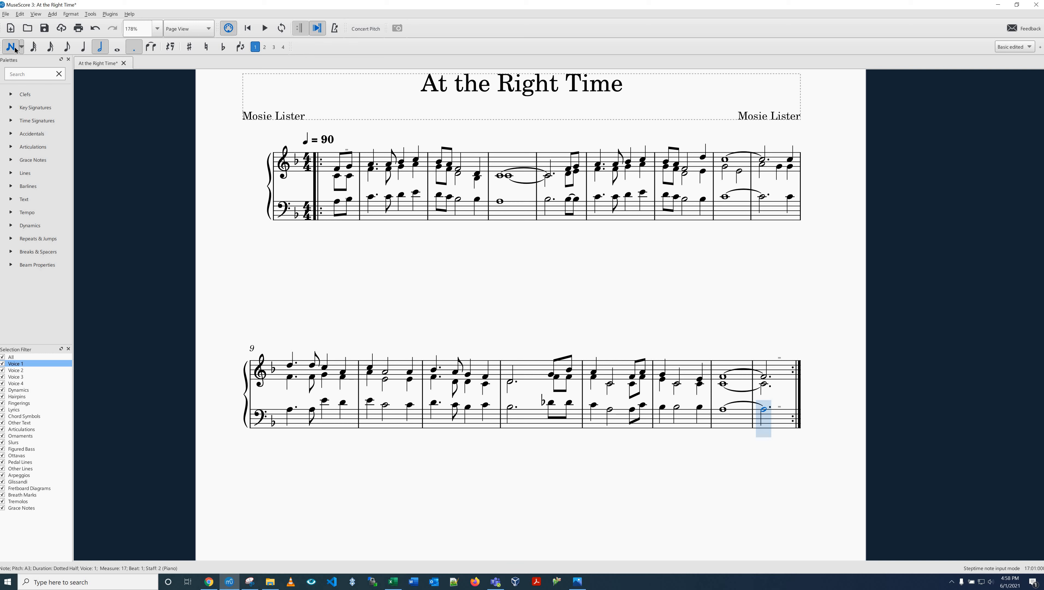
pyautogui.press('Escape')
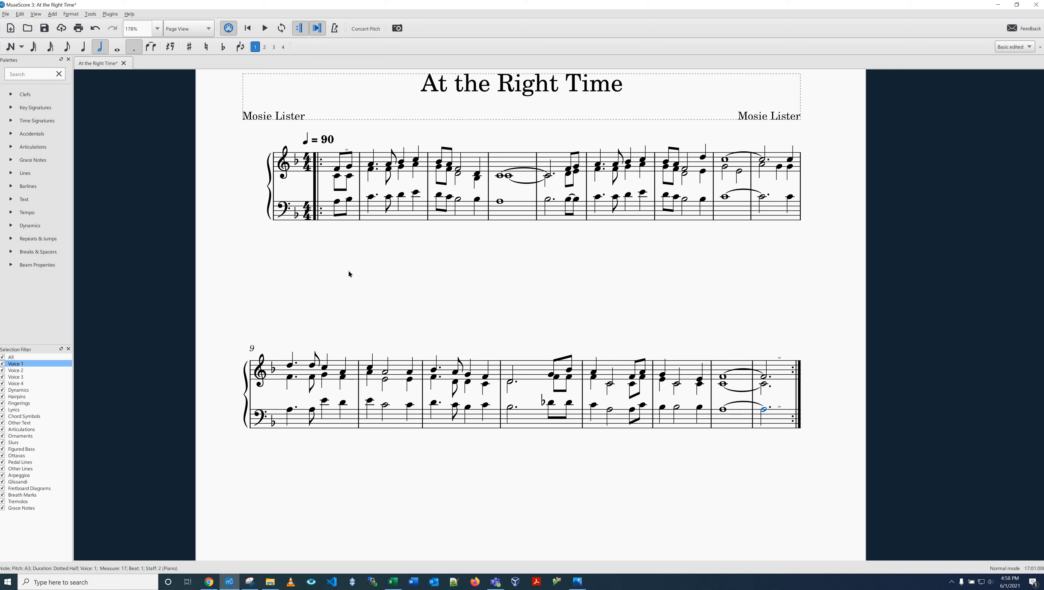
pyautogui.press('Escape')
pyautogui.hotkey('ctrl', 's')
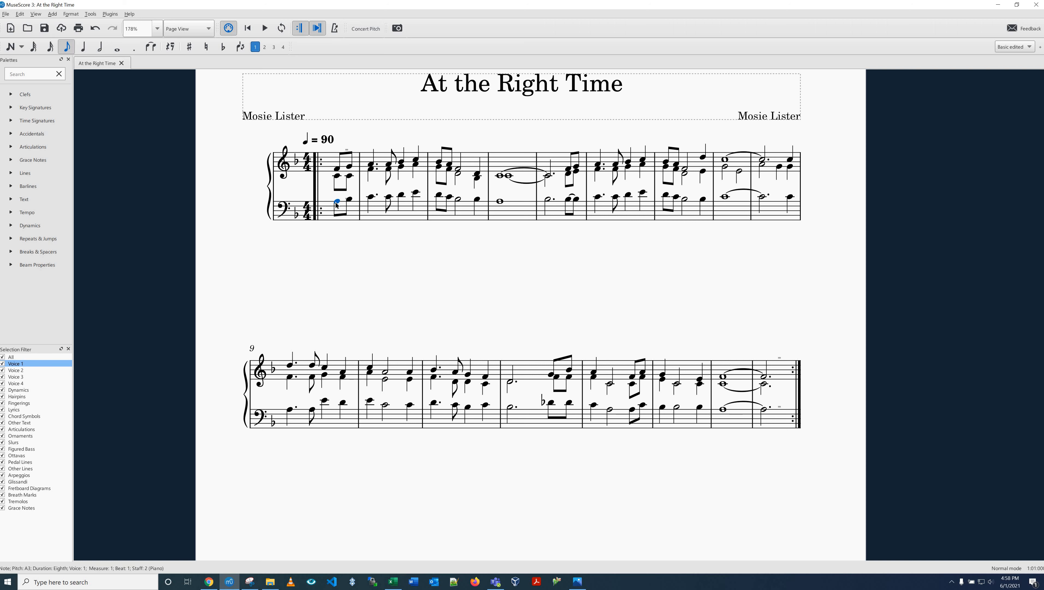
# Step: Start note input in voice 2 at the bass pickup measure and enter two eighth F3 notes
pyautogui.press('n')
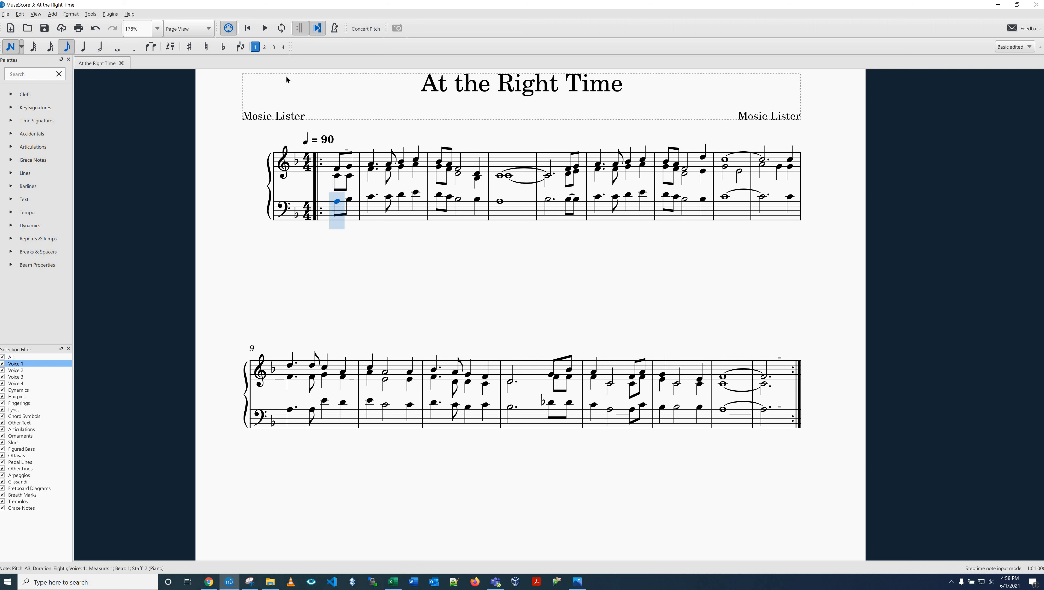
pyautogui.click(264, 47)
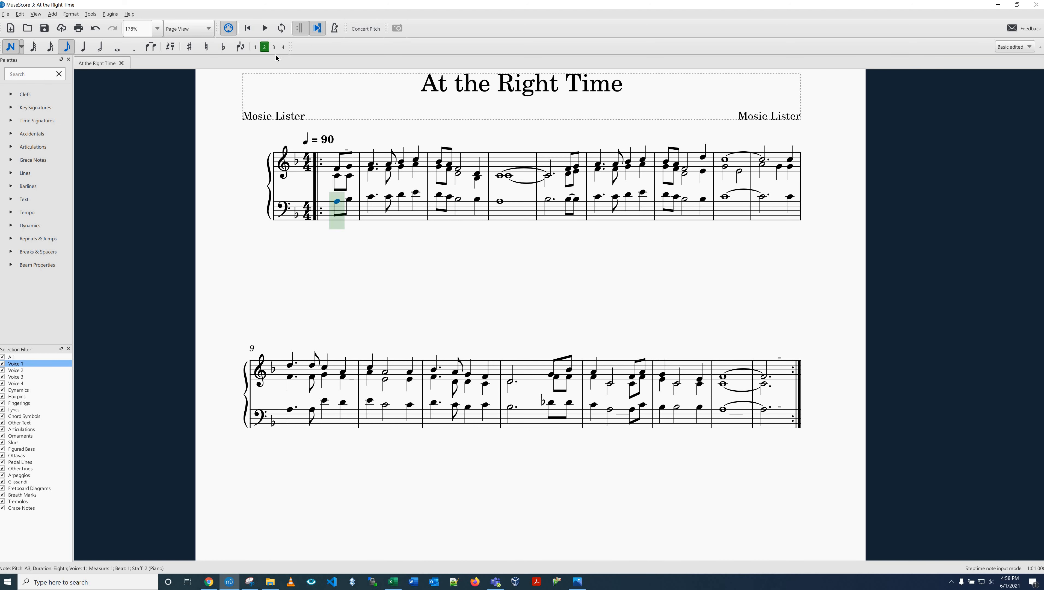
pyautogui.press('f')
pyautogui.press('f')
# Step: Fill voice 2 of bass measure 2 with dotted-quarter F3, eighth F3 and two quarter F3 notes
pyautogui.press('5')
pyautogui.press('.')
pyautogui.press('f')
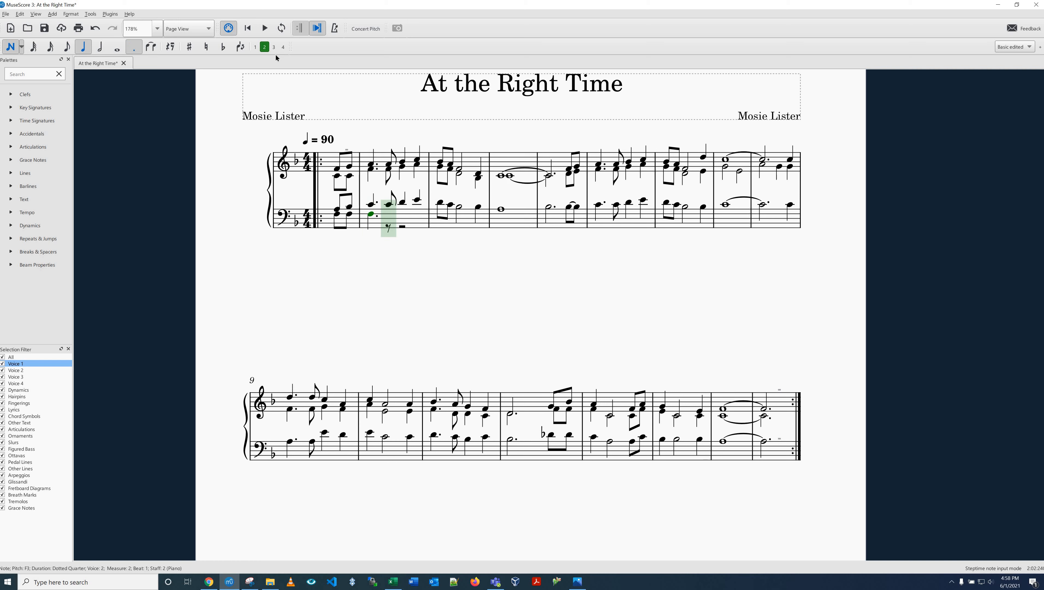
pyautogui.press('4')
pyautogui.press('f')
pyautogui.press('5')
pyautogui.press('f')
# Step: Fill voice 2 of bass measure 3 with two eighths, a half and a quarter on F3, and measure 4 with a whole-note F3
pyautogui.press('f')
pyautogui.press('f')
pyautogui.press('6')
pyautogui.press('f')
pyautogui.press('5')
pyautogui.press('f')
pyautogui.press('7')
pyautogui.press('f')
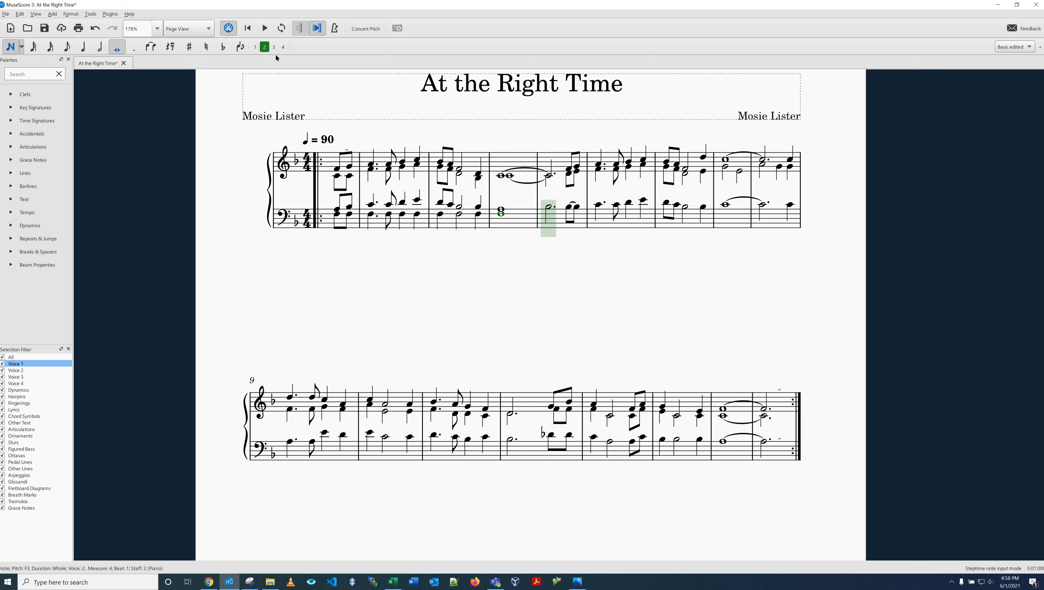
# Step: Fill voice 2 of bass measure 5 with a dotted-half C3 and two eighth C3 notes
pyautogui.press('6')
pyautogui.press('.')
pyautogui.press('c')
pyautogui.press('3')
pyautogui.press('c')
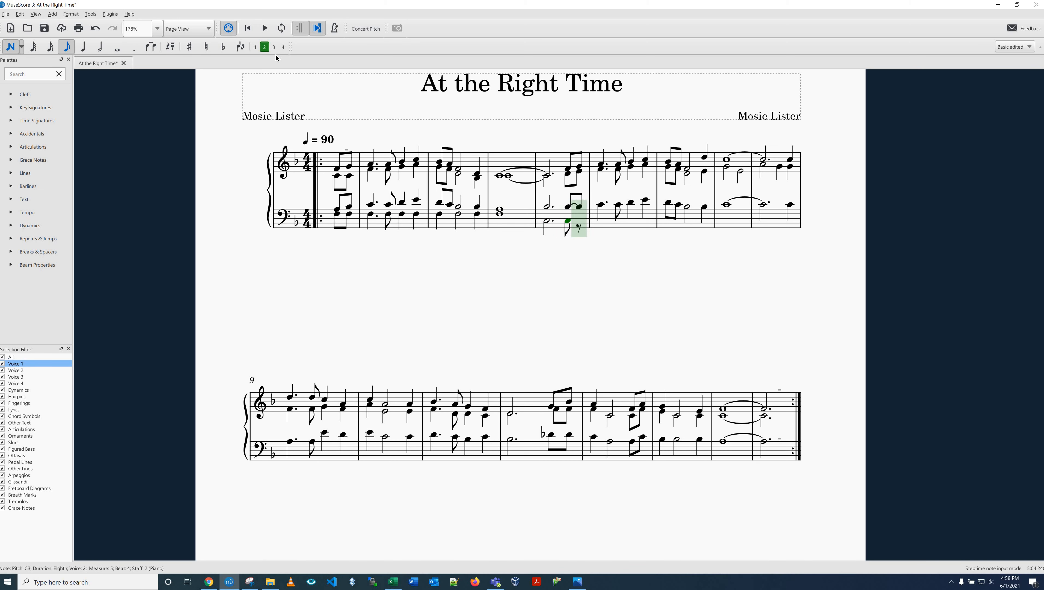
pyautogui.press('c')
# Step: Fill voice 2 of bass measure 6 with dotted-quarter F3, eighth F3 and two quarter F3 notes
pyautogui.press('5')
pyautogui.press('.')
pyautogui.press('f')
pyautogui.press('3')
pyautogui.press('f')
# Step: Fill voice 2 of bass measure 7 with two eighth F3 notes, half F3 and quarter G3
pyautogui.press('4')
pyautogui.press('f')
pyautogui.press('f')
pyautogui.press('f')
pyautogui.press('6')
pyautogui.press('f')
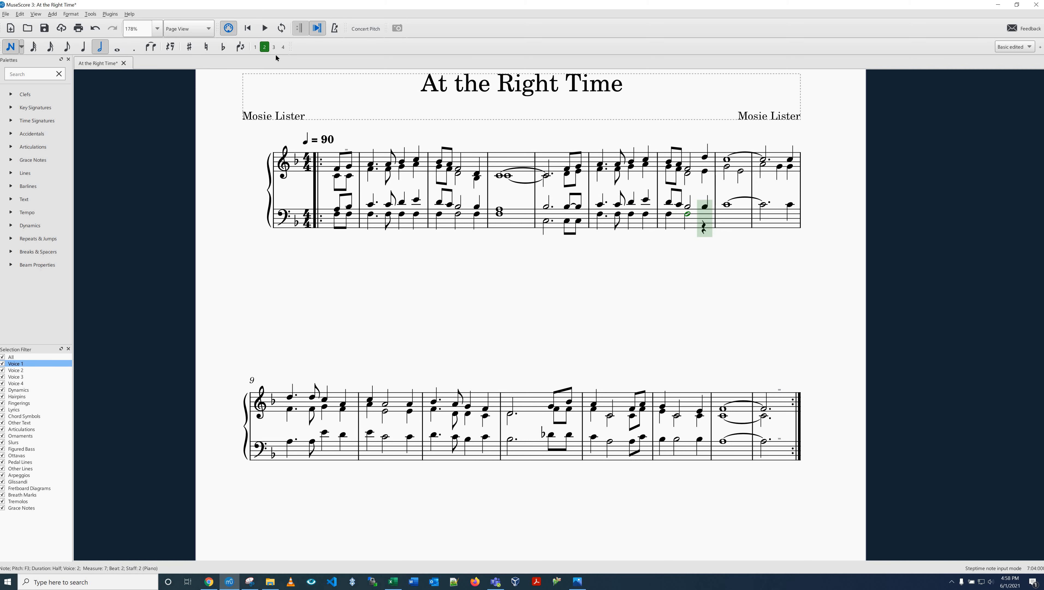
pyautogui.press('5')
pyautogui.press('g')
# Step: Enter half A3 and half G3 in voice 2 of bass measure 8, and half F3 with two quarter E3 notes in measure 9
pyautogui.press('6')
pyautogui.press('a')
pyautogui.press('g')
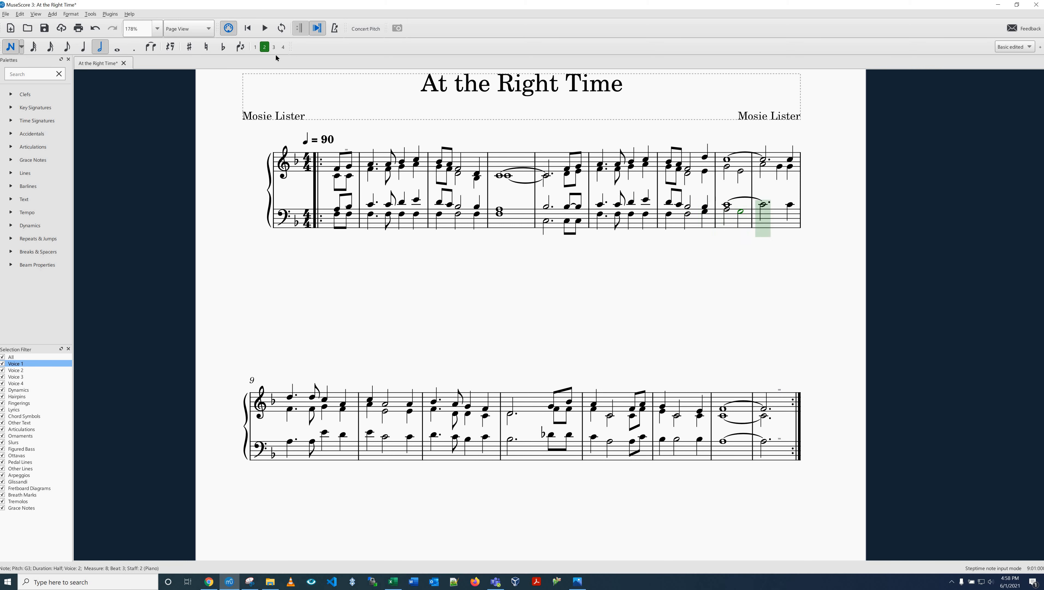
pyautogui.press('f')
pyautogui.press('5')
pyautogui.press('f')
pyautogui.press('f')
# Step: Fill voice 2 of bass measure 10 with dotted-quarter D3, eighth D3 and two quarter D3 notes
pyautogui.press('.')
pyautogui.press('d')
pyautogui.press('3')
pyautogui.press('d')
pyautogui.press('4')
pyautogui.press('d')
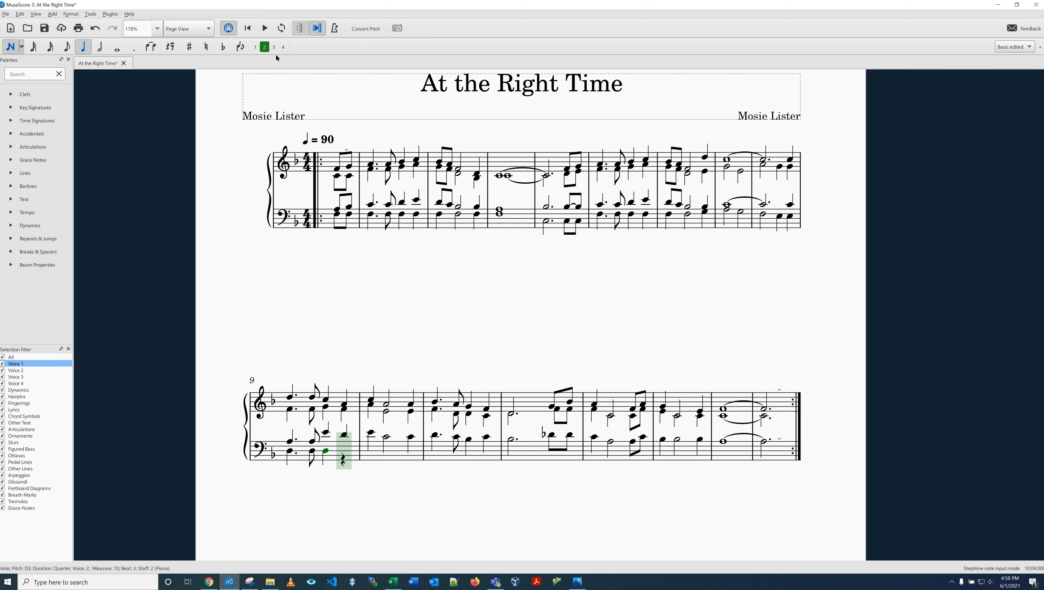
pyautogui.press('d')
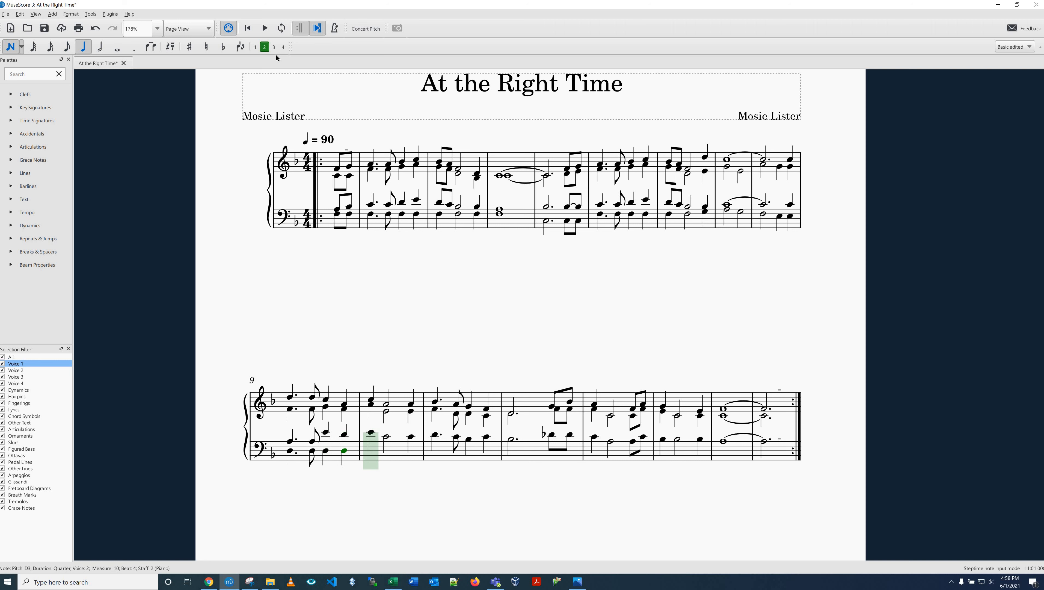
# Step: Fill voice 2 of bass measure 11 with quarter A3, half A3 and quarter A3, raising the first note an octave
pyautogui.press('a')
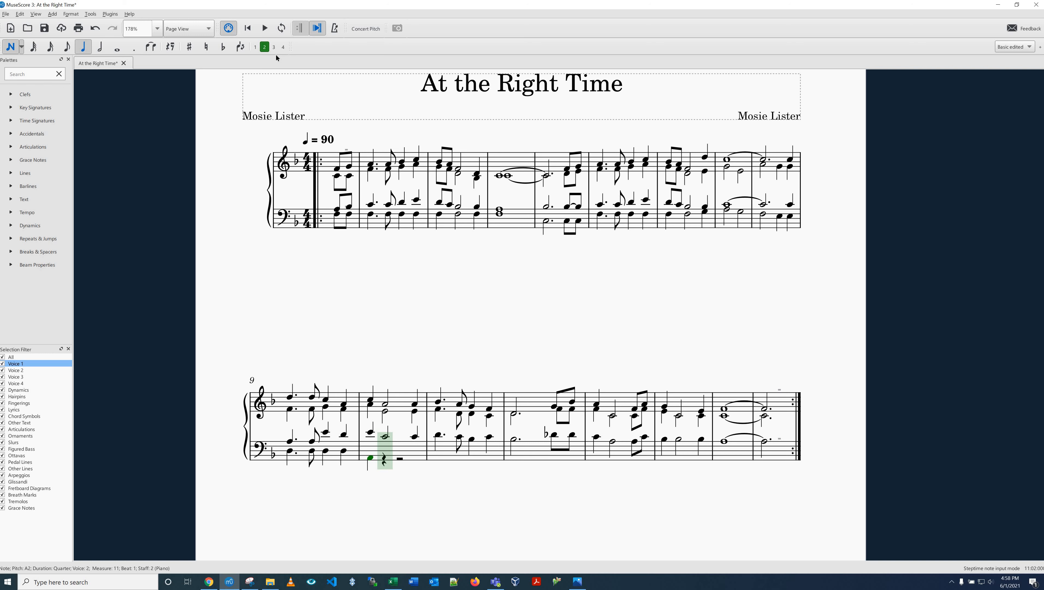
pyautogui.hotkey('ctrl', 'Up')
pyautogui.press('6')
pyautogui.press('a')
pyautogui.press('5')
pyautogui.press('a')
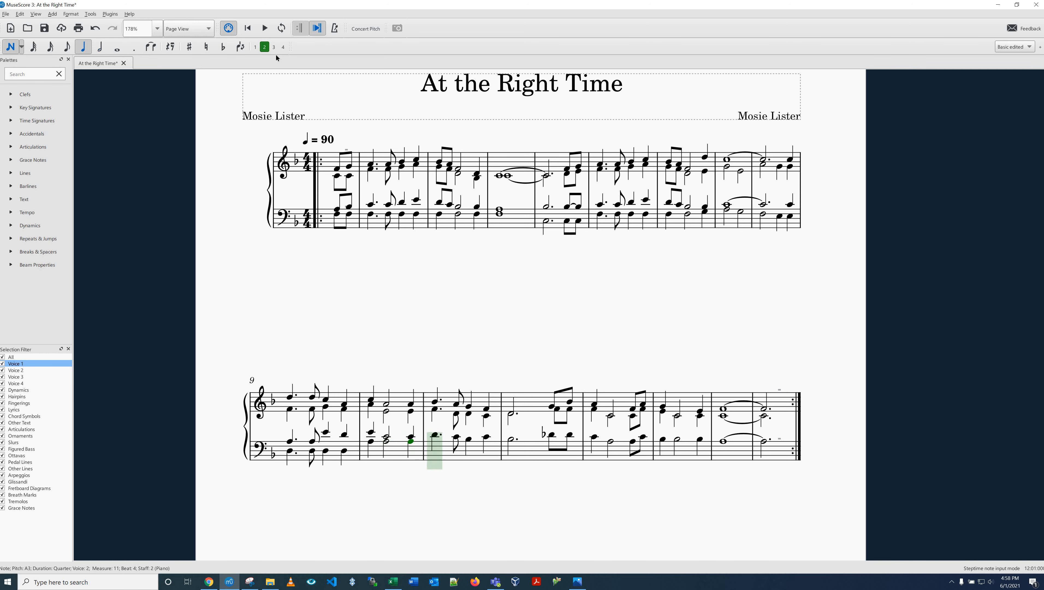
# Step: Fill voice 2 of bass measure 12 with dotted-quarter G3, eighth G3, quarter G3 and quarter A3
pyautogui.press('.')
pyautogui.press('g')
pyautogui.press('4')
pyautogui.press('g')
pyautogui.press('5')
pyautogui.press('g')
pyautogui.press('a')
# Step: Enter a dotted-half B-flat 3 in voice 2 of bass measure 13, undoing the undotted half entered first
pyautogui.press('6')
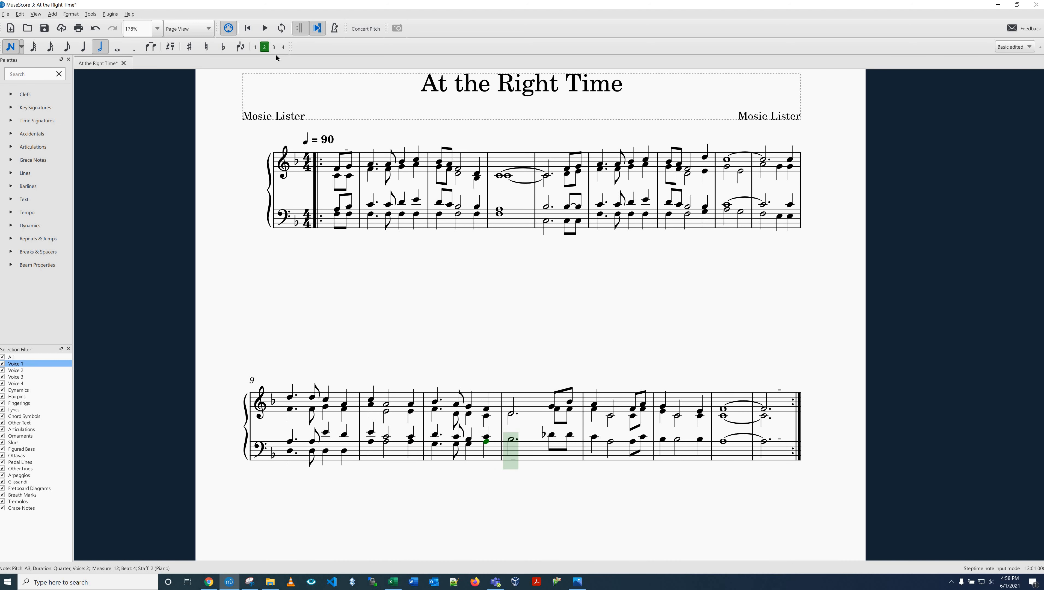
pyautogui.press('b')
pyautogui.hotkey('ctrl', 'z')
pyautogui.press('.')
pyautogui.press('b')
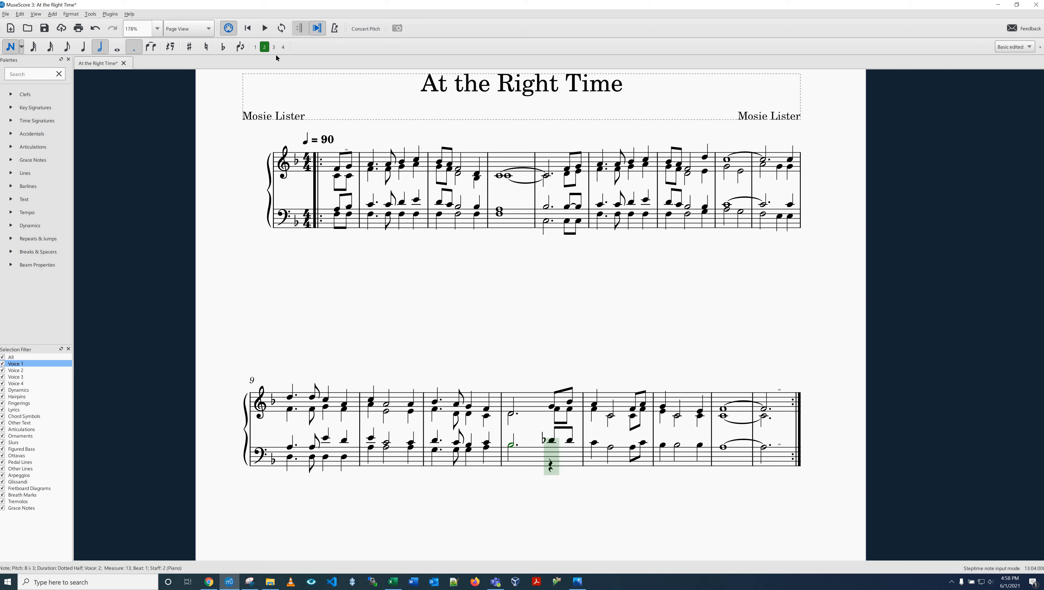
pyautogui.hotkey('ctrl', 'z')
pyautogui.hotkey('ctrl', 'z')
pyautogui.hotkey('ctrl', 'z')
pyautogui.hotkey('ctrl', 'z')
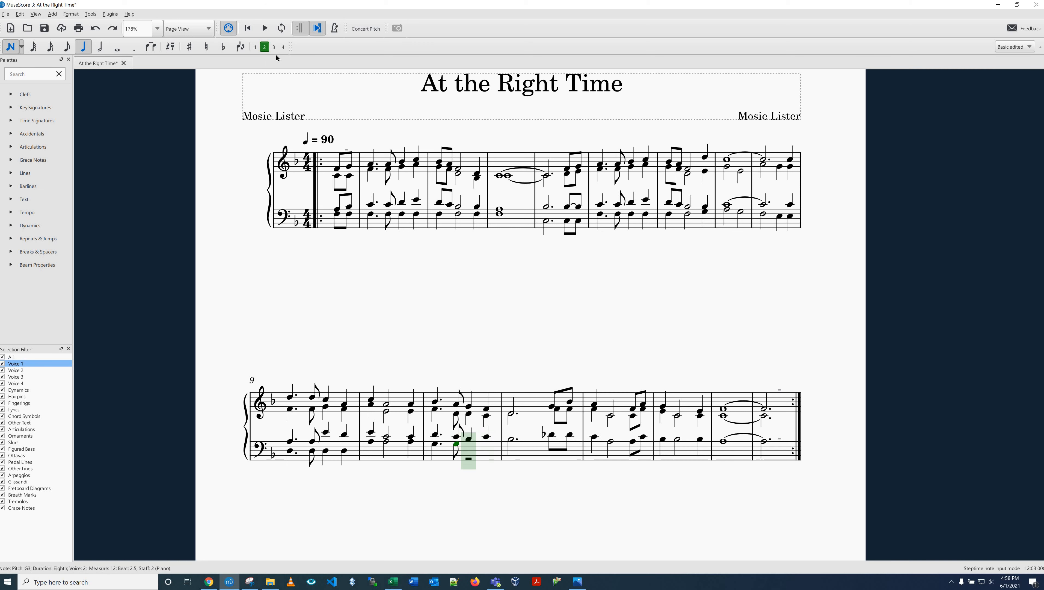
pyautogui.hotkey('ctrl', 'y')
pyautogui.hotkey('ctrl', 'y')
pyautogui.hotkey('ctrl', 'y')
pyautogui.hotkey('ctrl', 'y')
pyautogui.click(23, 17)
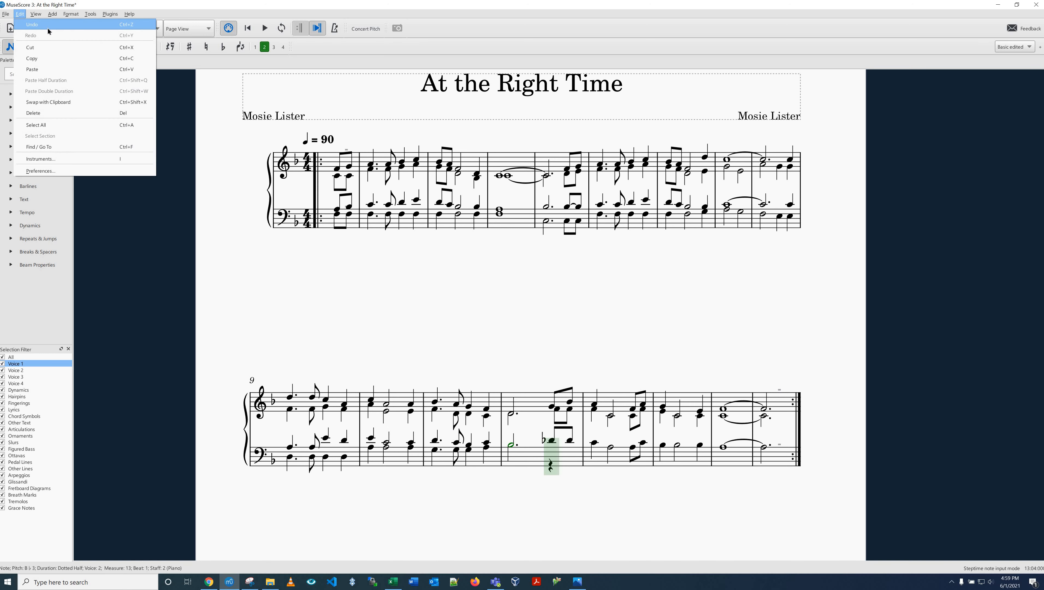
pyautogui.click(474, 46)
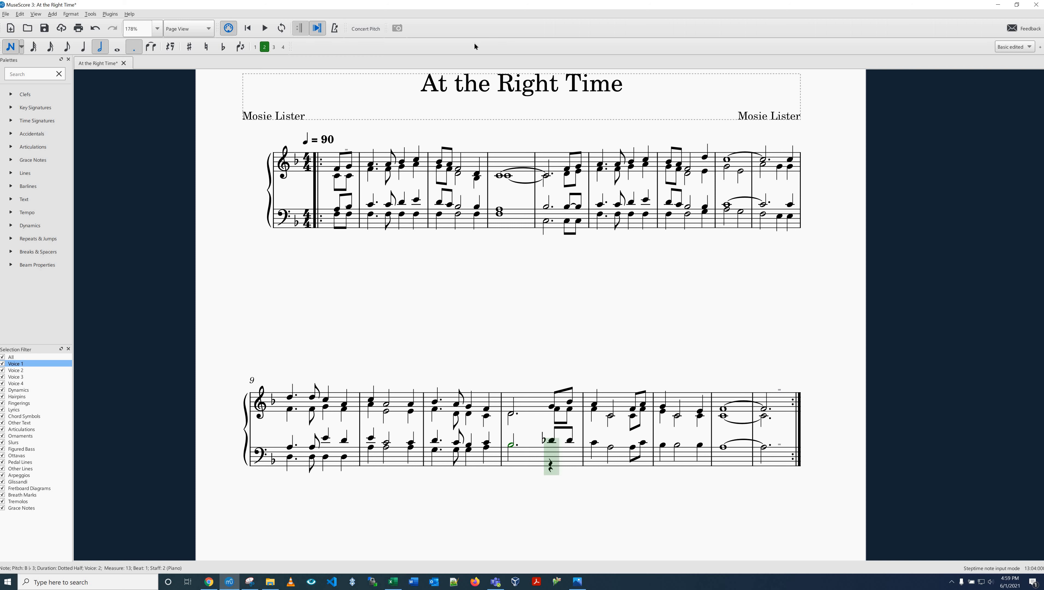
# Step: Complete voice 2 of bass measure 13 with two eighth B-flat 2 notes on beat 4, lowering the first an octave
pyautogui.press('3')
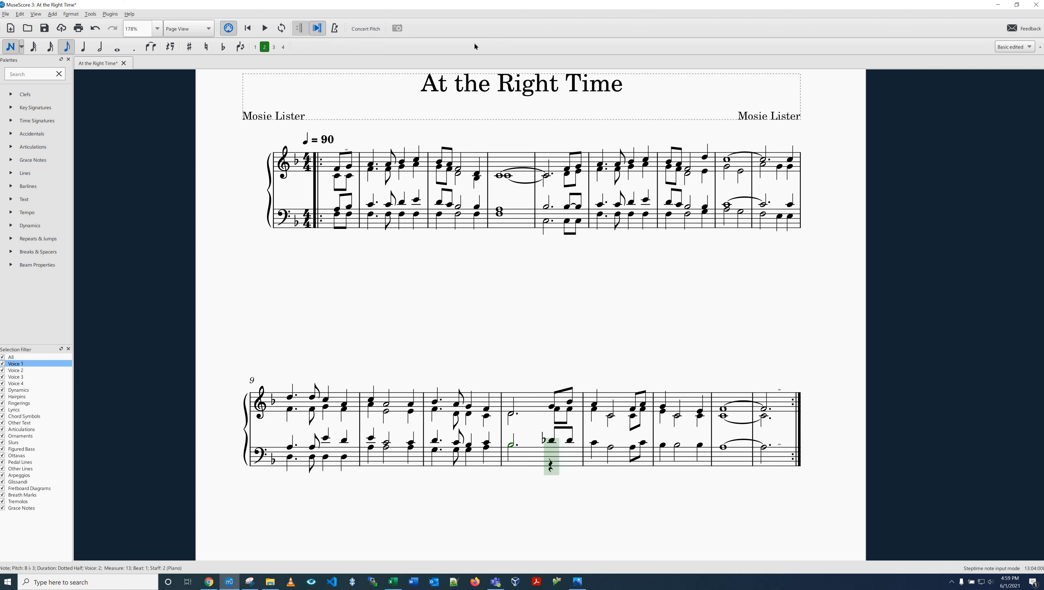
pyautogui.press('b')
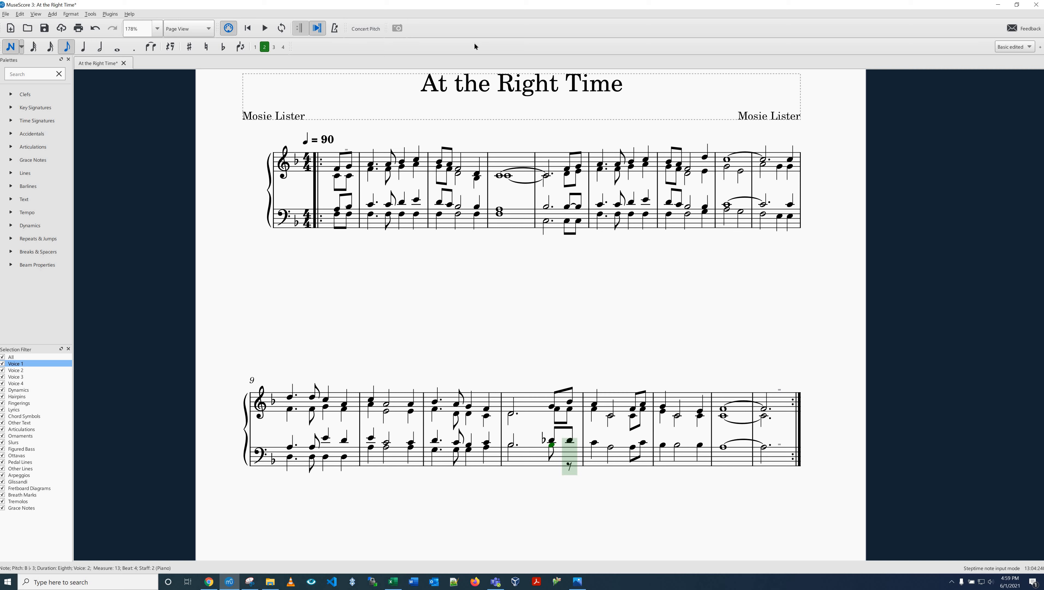
pyautogui.hotkey('ctrl', 'Down')
pyautogui.press('b')
# Step: Fill voice 2 of bass measure 14 with quarter C3, half C3 and two eighth C3 notes
pyautogui.press('6')
pyautogui.press('5')
pyautogui.press('c')
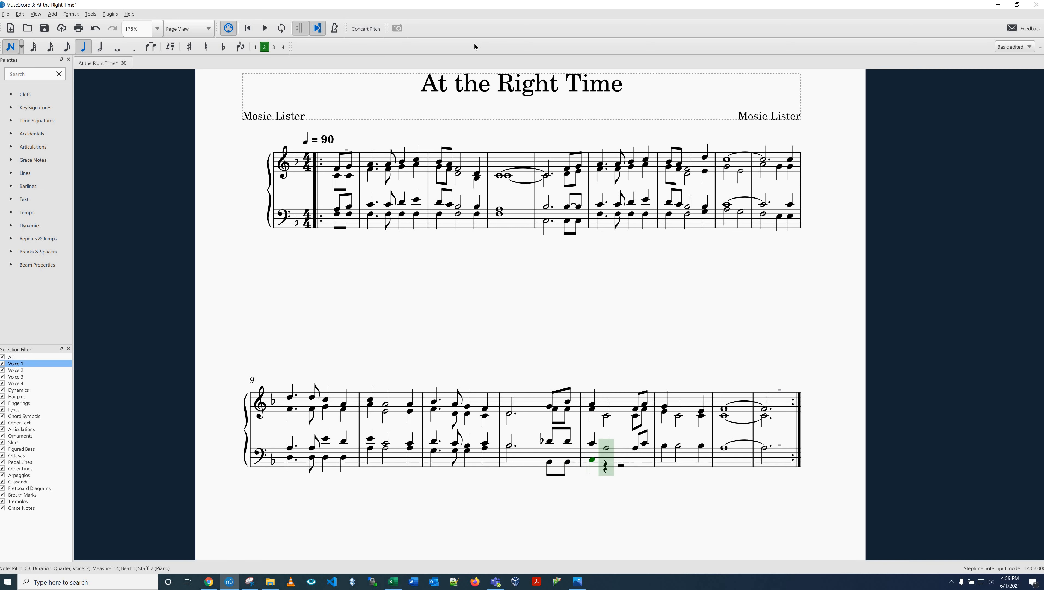
pyautogui.press('6')
pyautogui.press('c')
pyautogui.press('4')
pyautogui.press('c')
# Step: Fill voice 2 of bass measure 15 with quarter C3, half C3 and quarter C3
pyautogui.press('c')
pyautogui.press('5')
pyautogui.press('c')
pyautogui.press('6')
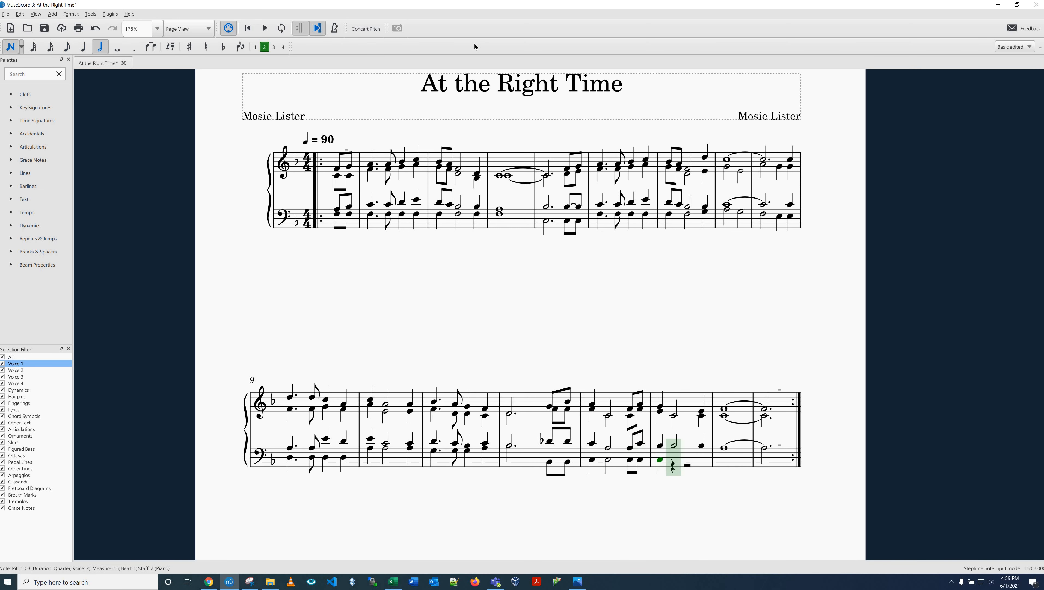
pyautogui.press('c')
pyautogui.press('5')
pyautogui.press('c')
# Step: Enter a whole F3 in measure 16 and a dotted-half F3 in measure 17 of bass voice 2, and end note input
pyautogui.press('7')
pyautogui.press('f')
pyautogui.press('6')
pyautogui.press('.')
pyautogui.press('f')
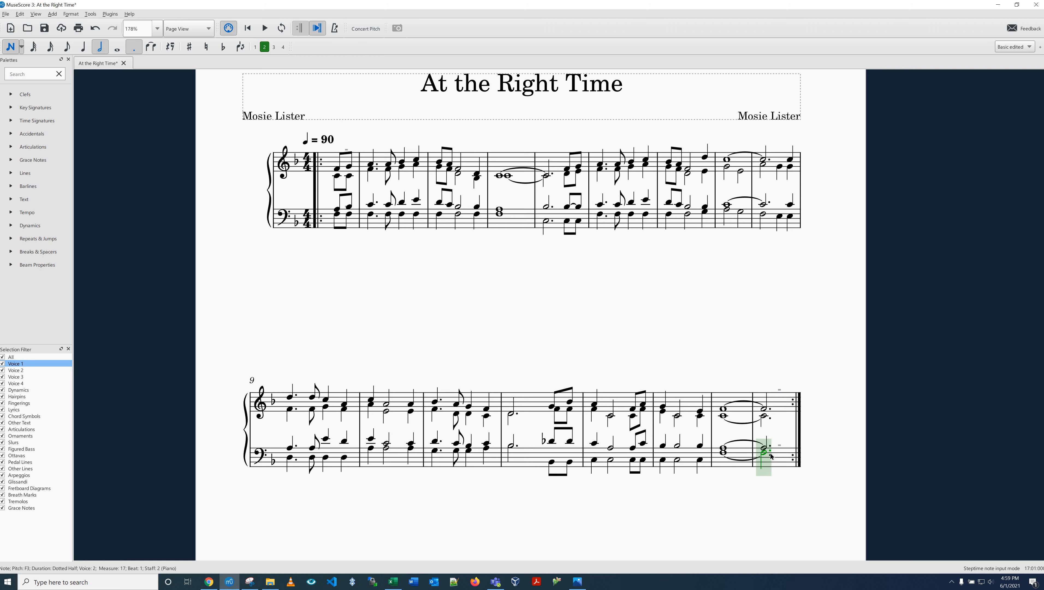
pyautogui.press('Escape')
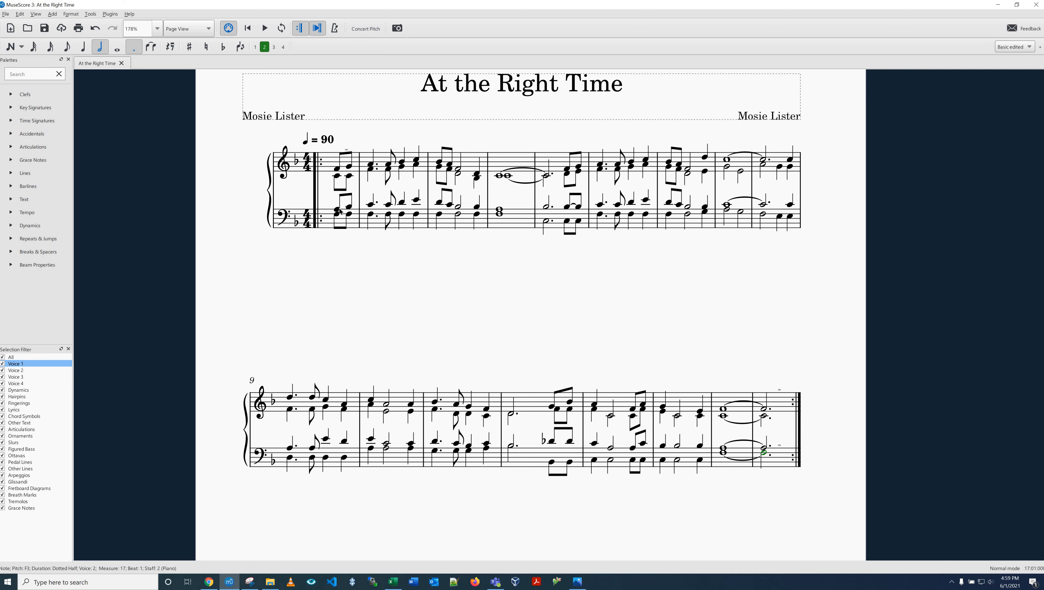
# Step: Check the actual duration and play count in the final measure's properties
pyautogui.click(669, 282)
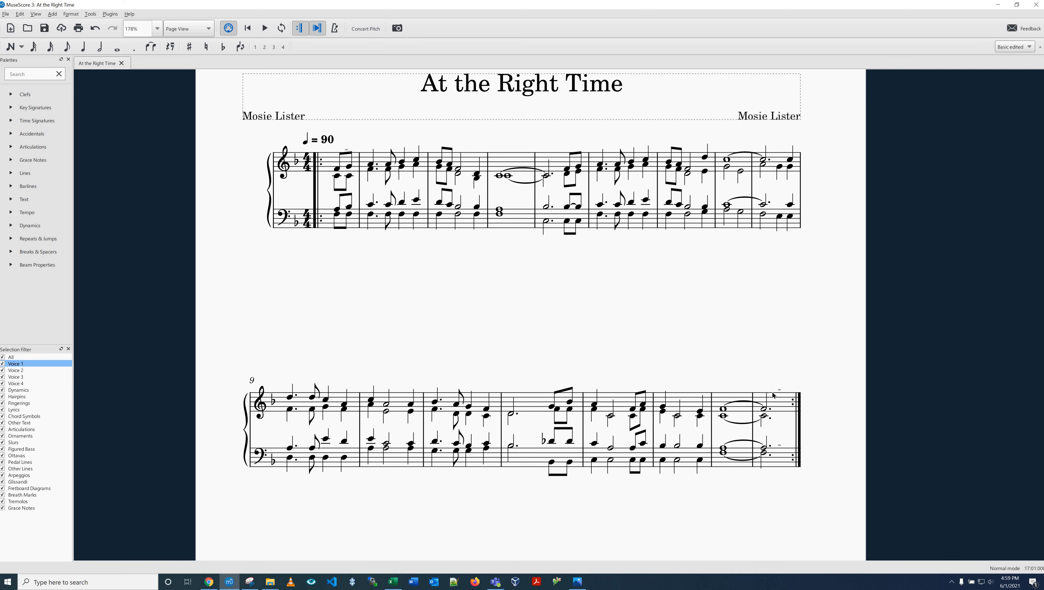
pyautogui.click(780, 405)
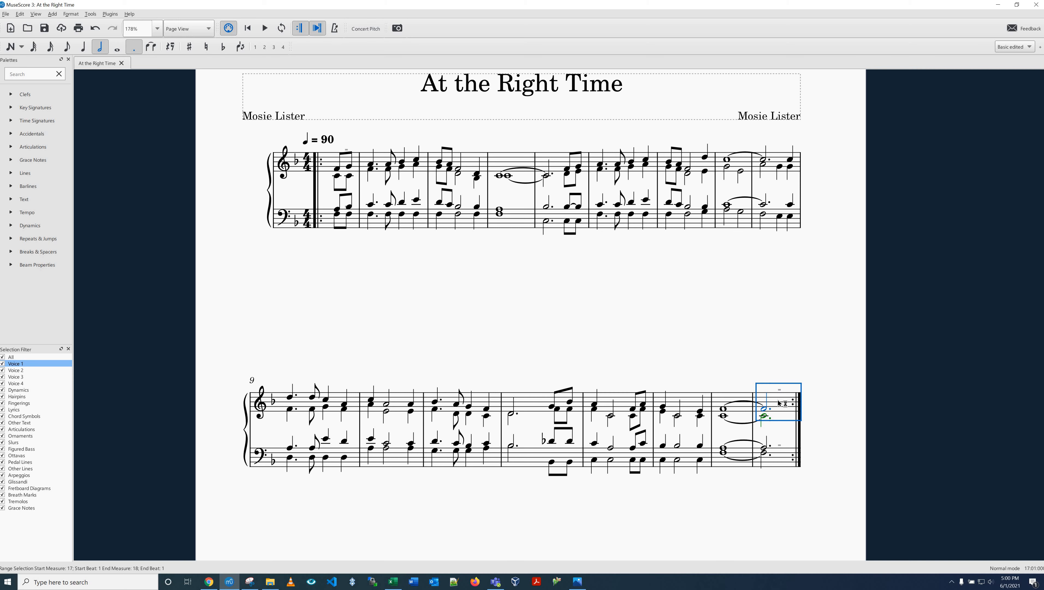
pyautogui.rightClick(779, 402)
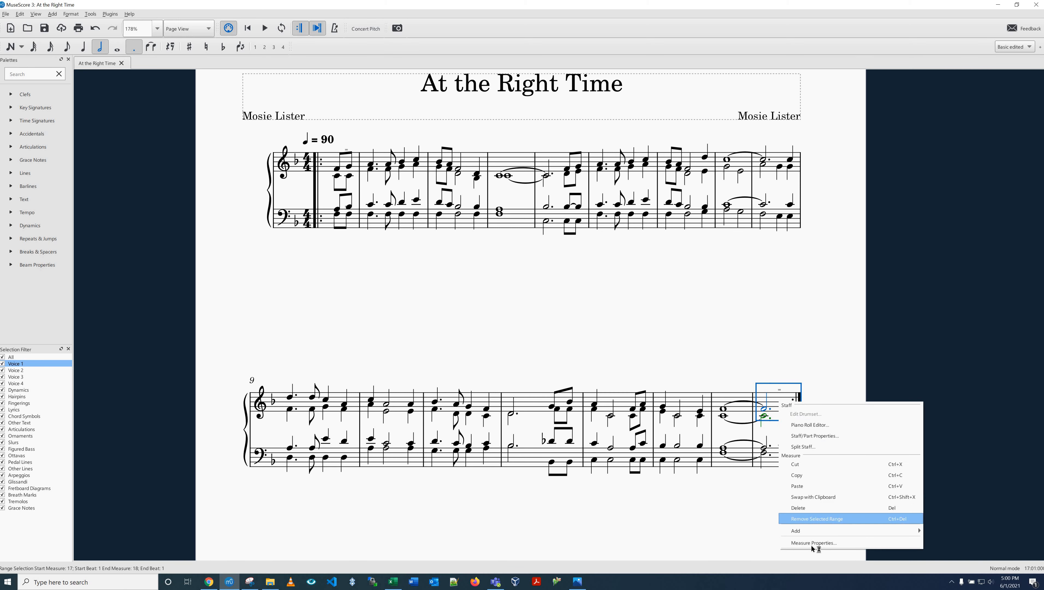
pyautogui.click(812, 542)
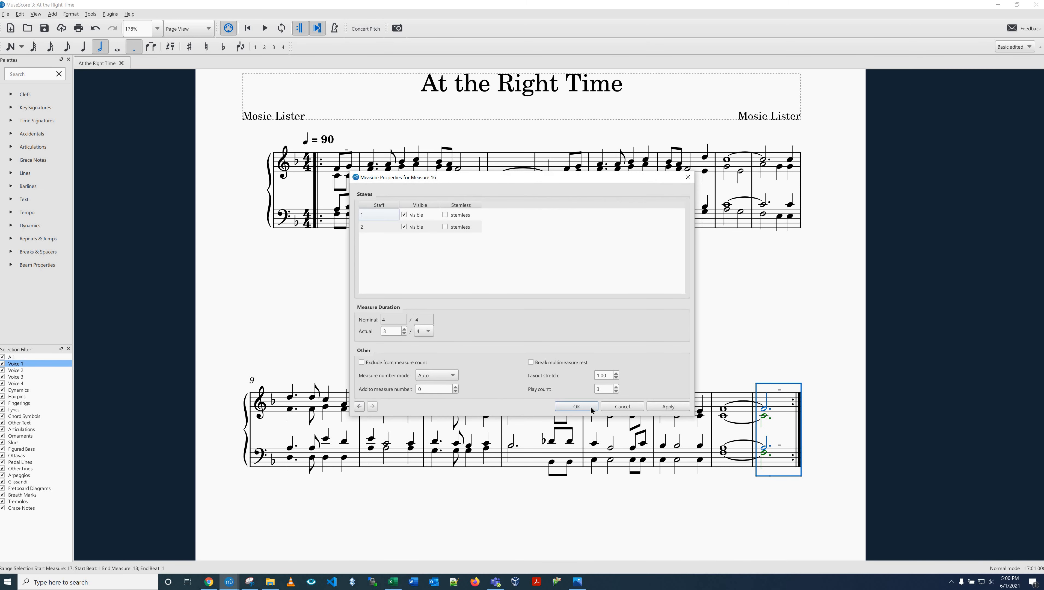
pyautogui.press('Return')
pyautogui.press('Escape')
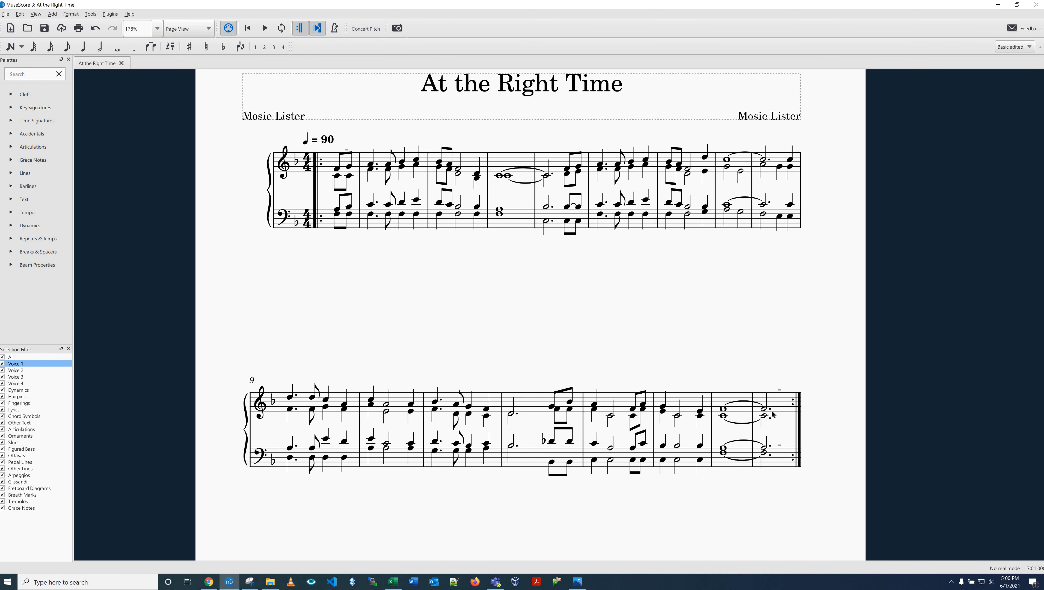
pyautogui.click(785, 403)
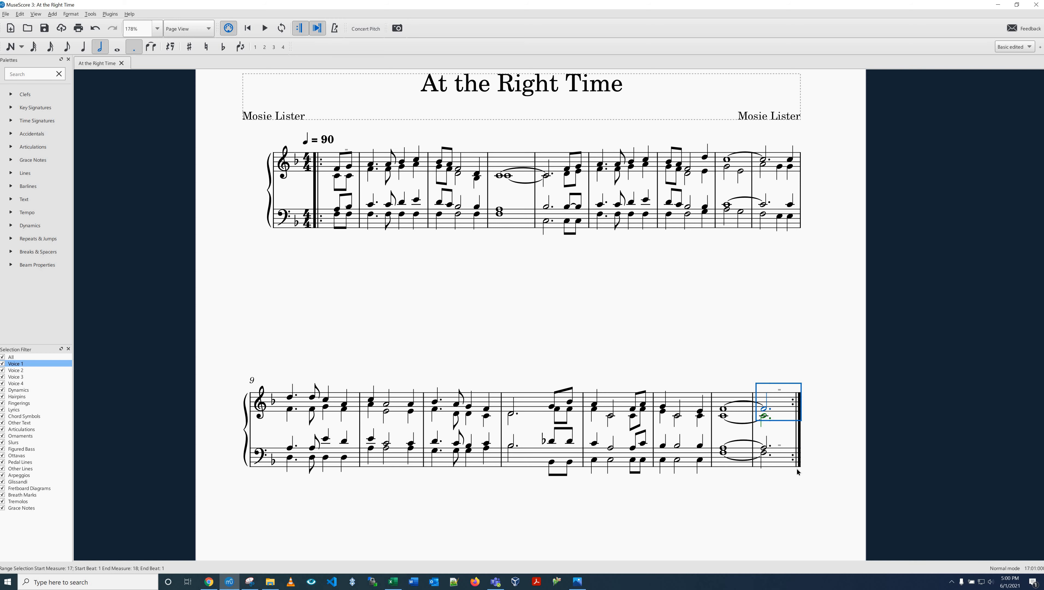
pyautogui.rightClick(803, 542)
pyautogui.click(810, 542)
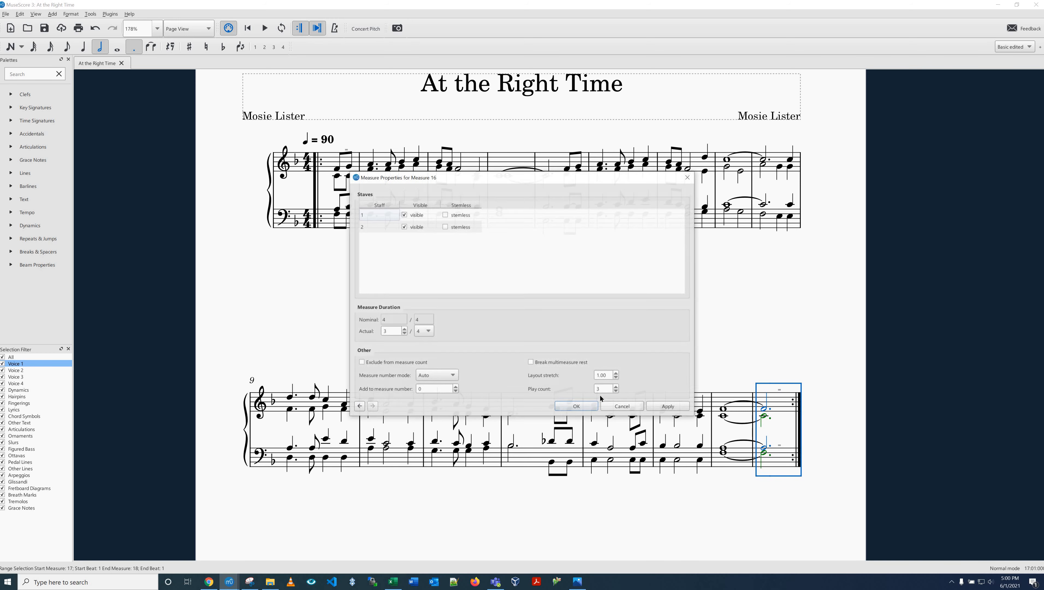
pyautogui.press('Return')
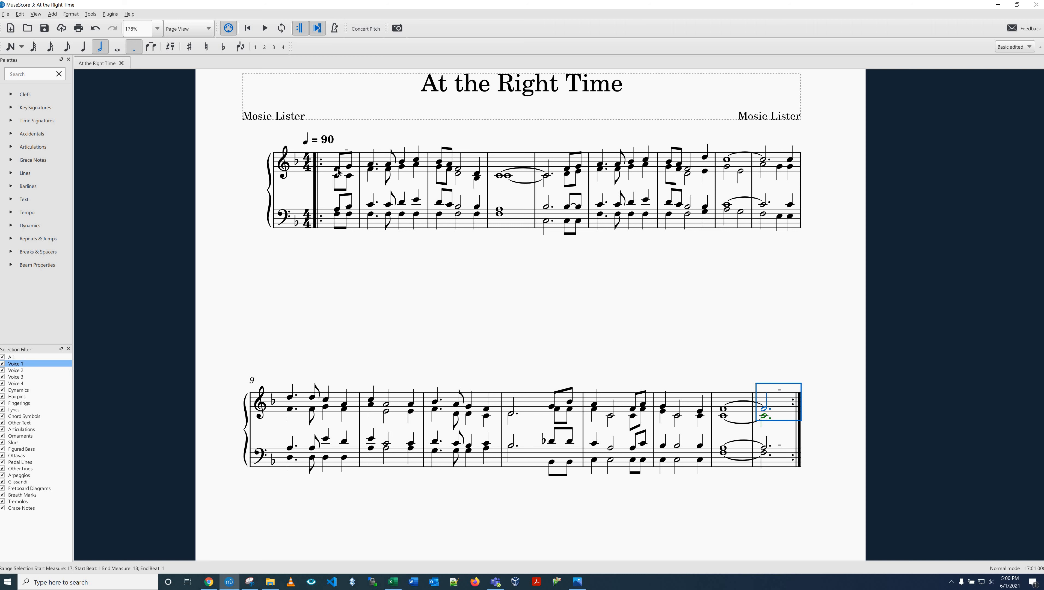
# Step: Start the first verse's lyrics with "1.At" and "a" under the two opening eighth notes of the treble staff
pyautogui.click(338, 169)
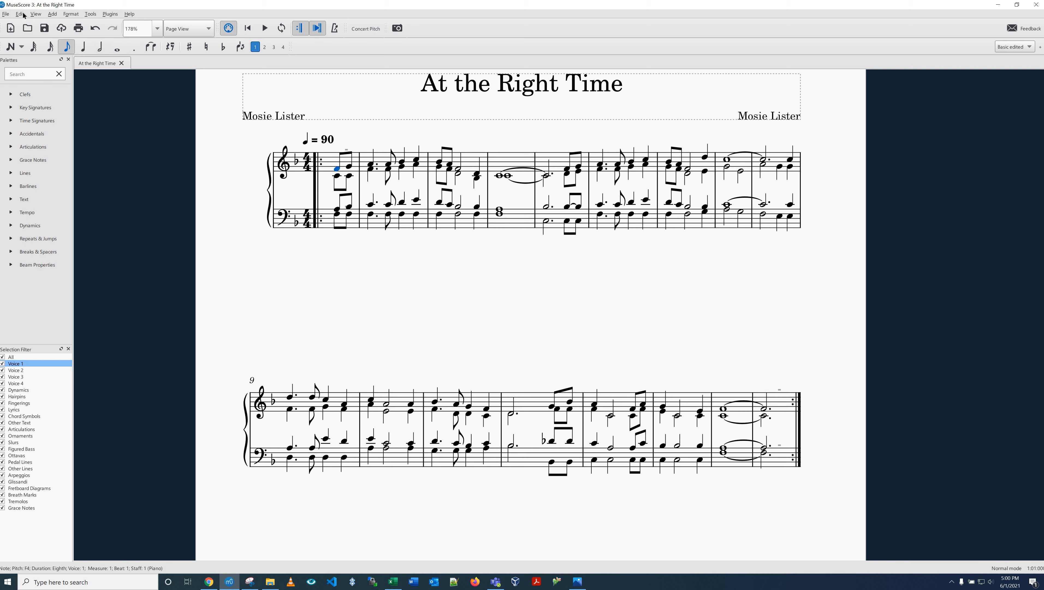
pyautogui.click(52, 14)
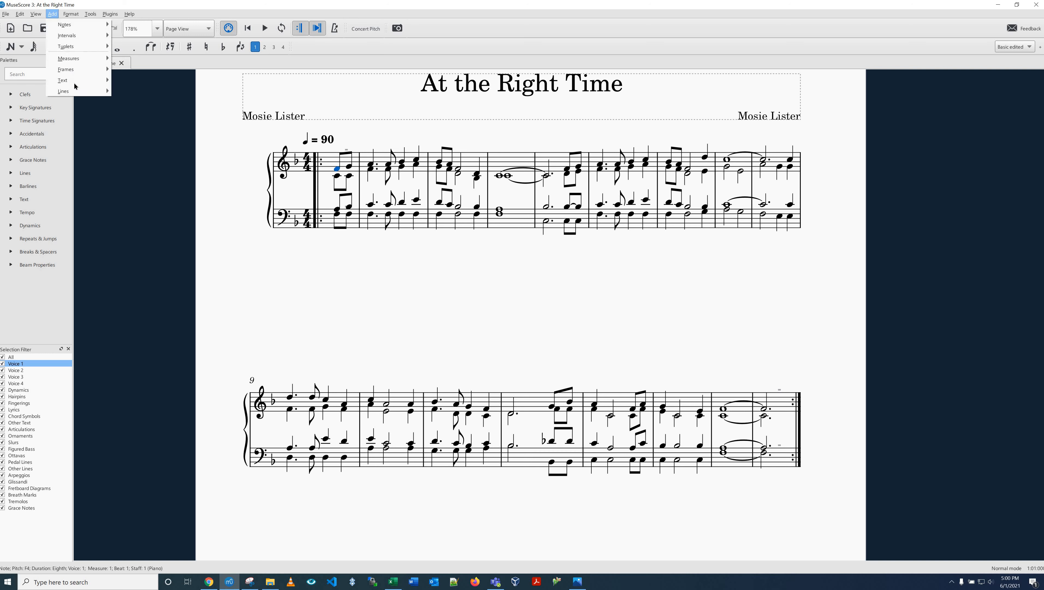
pyautogui.moveTo(79, 80)
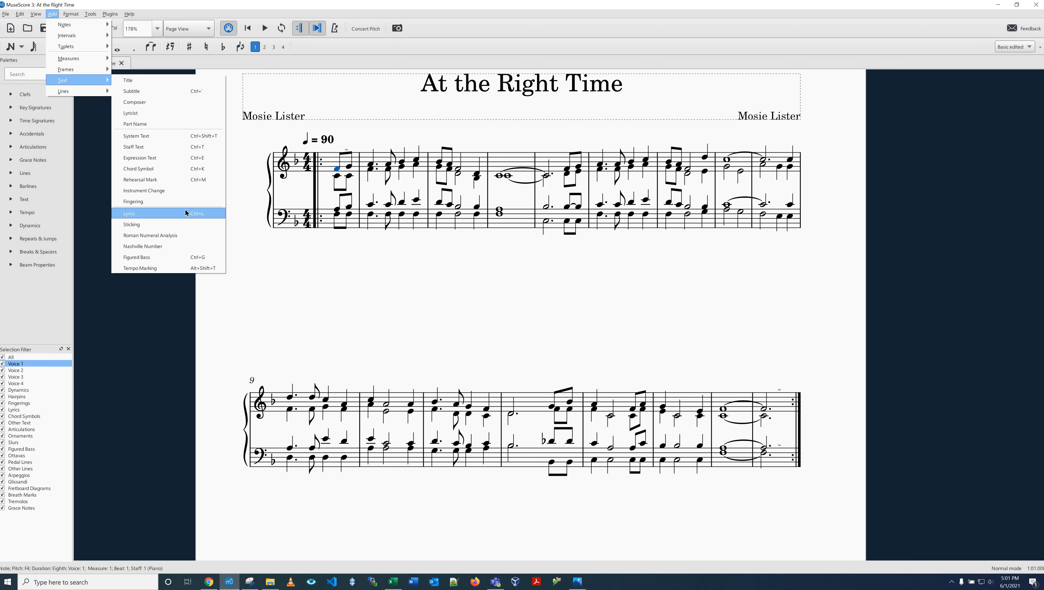
pyautogui.click(337, 167)
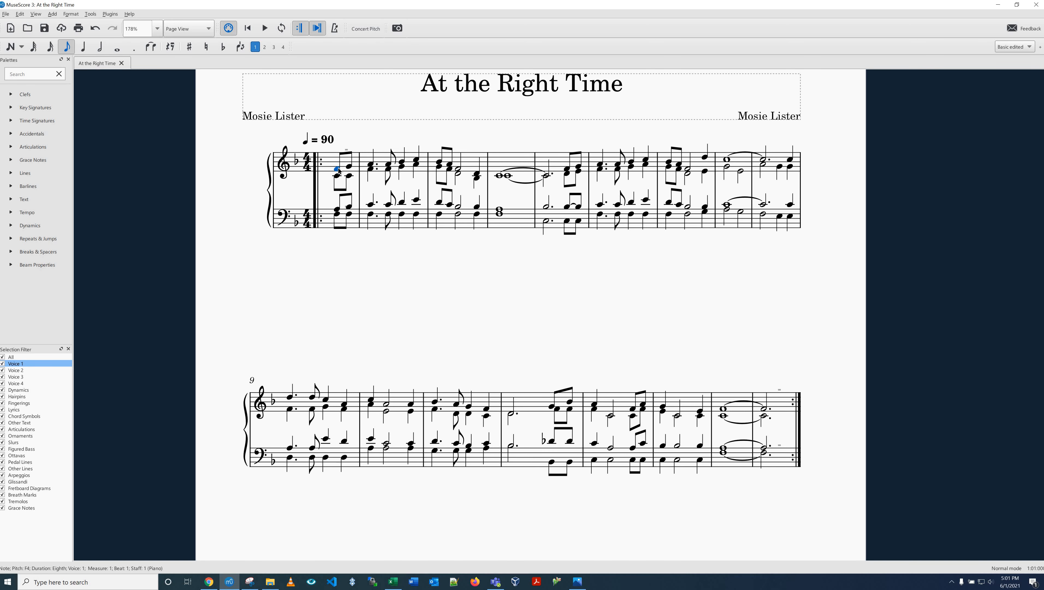
pyautogui.hotkey('ctrl', 'l')
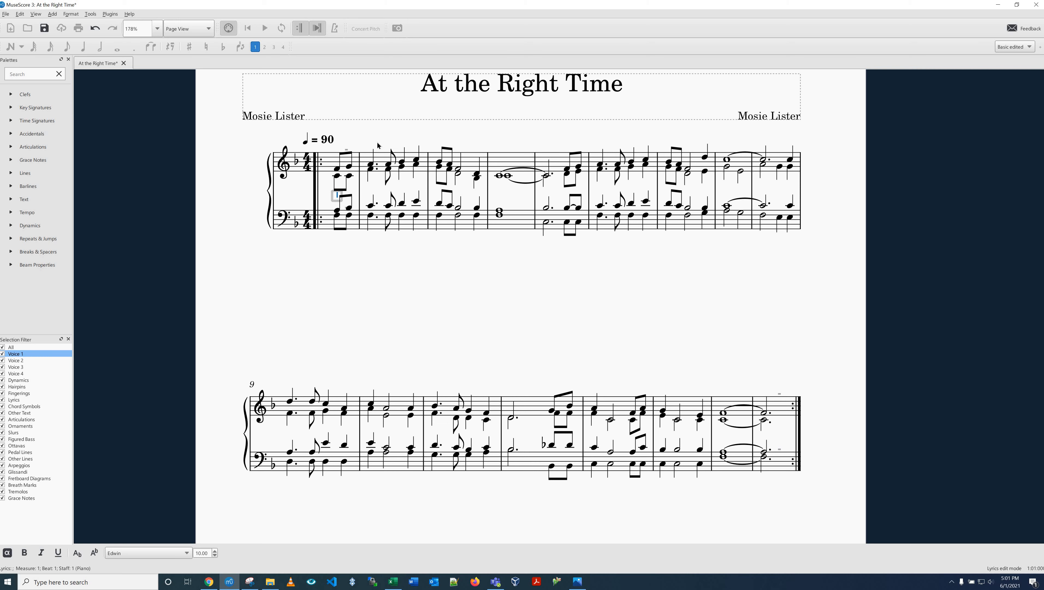
pyautogui.write('1.At')
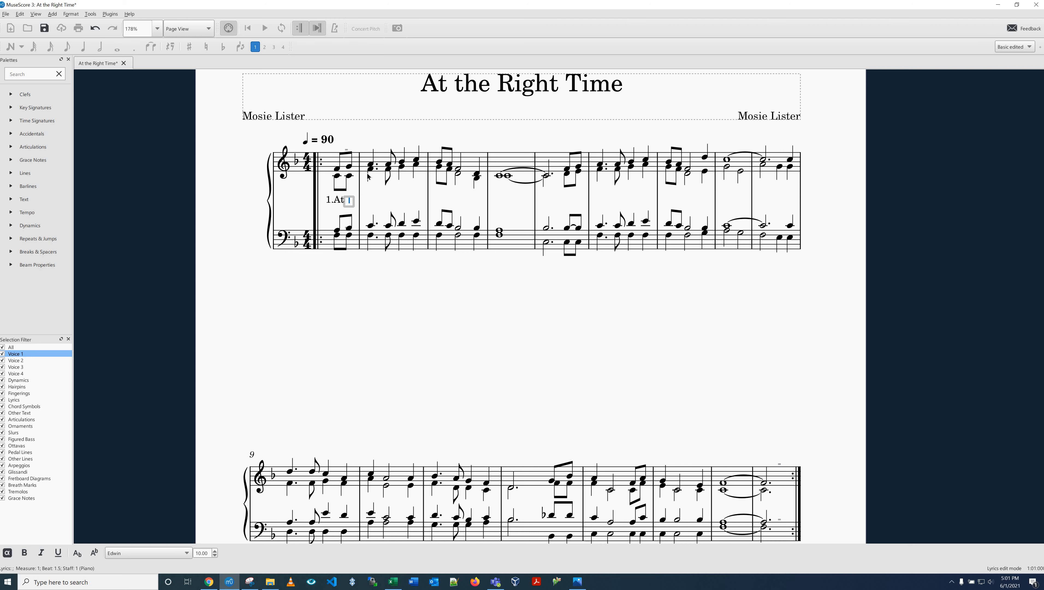
pyautogui.write('a')
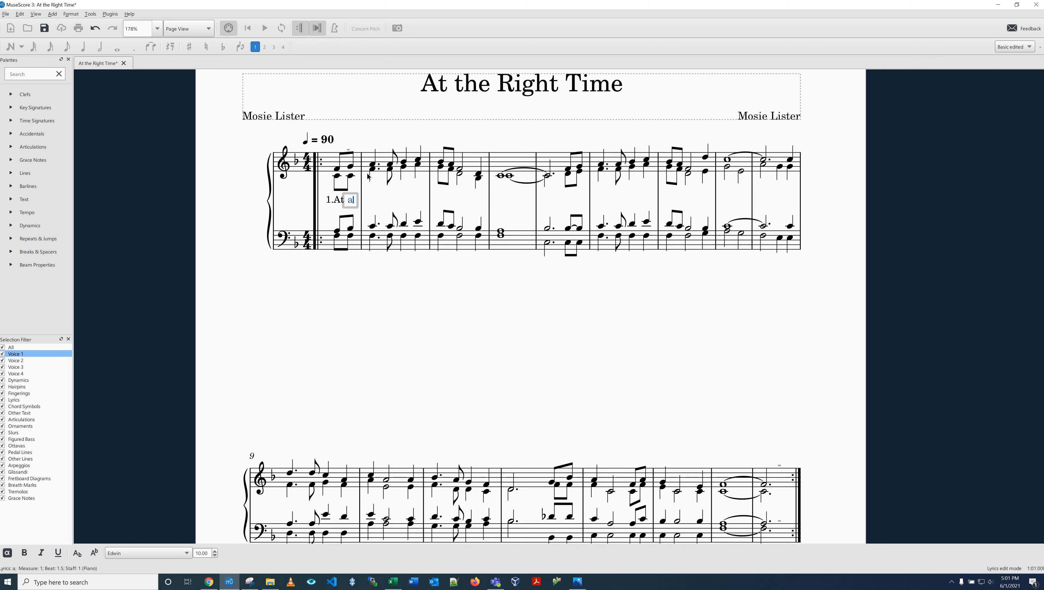
pyautogui.press('space')
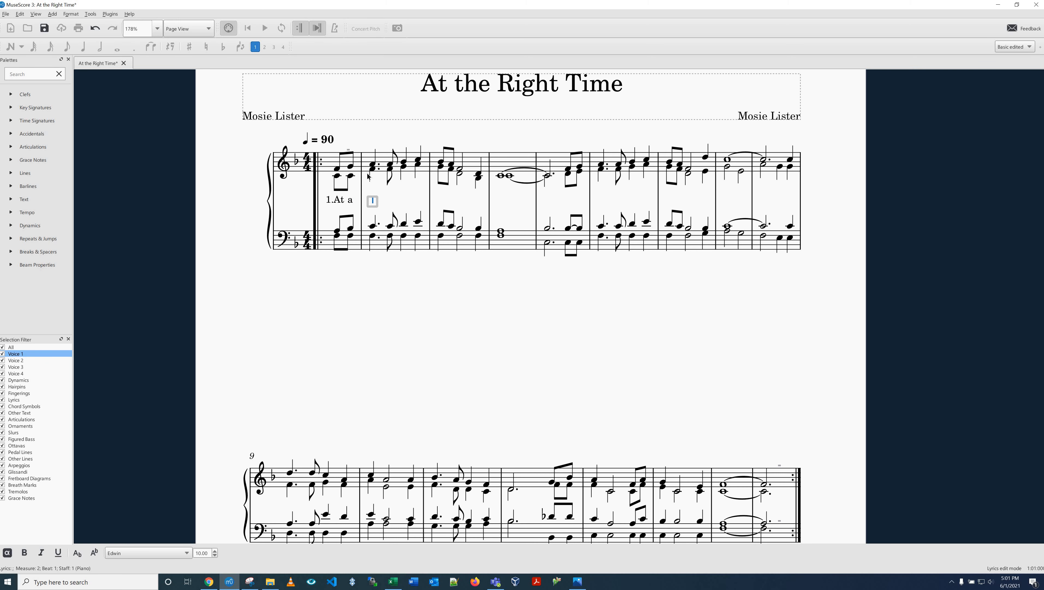
# Step: Continue the lyrics in treble measure 2 with "time", "of", "God's" and "own", one word per note
pyautogui.write('time')
pyautogui.press('space')
pyautogui.write('of')
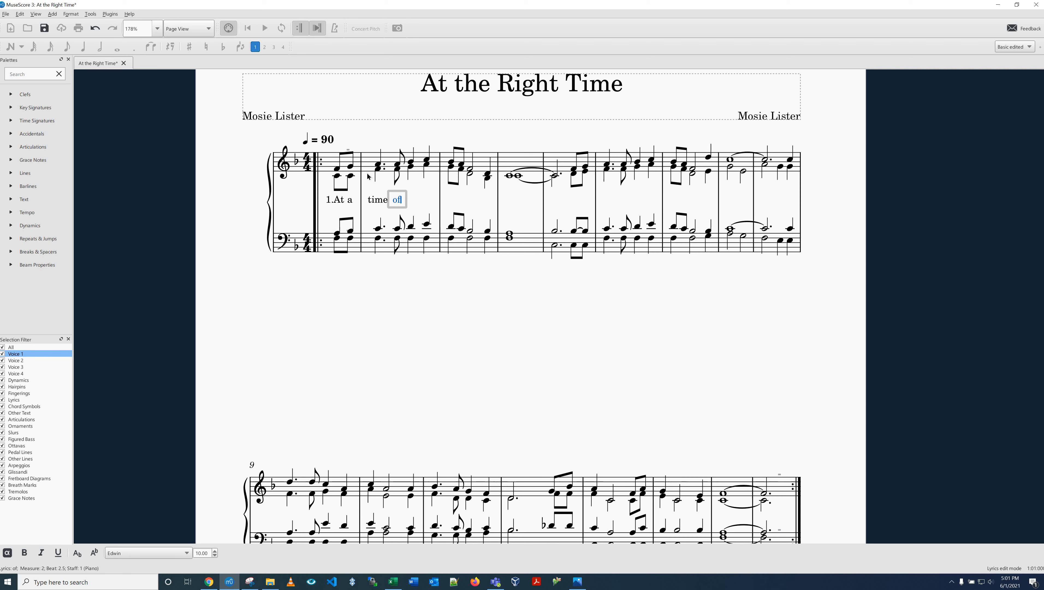
pyautogui.press('space')
pyautogui.write("God's")
pyautogui.press('space')
pyautogui.write('ow')
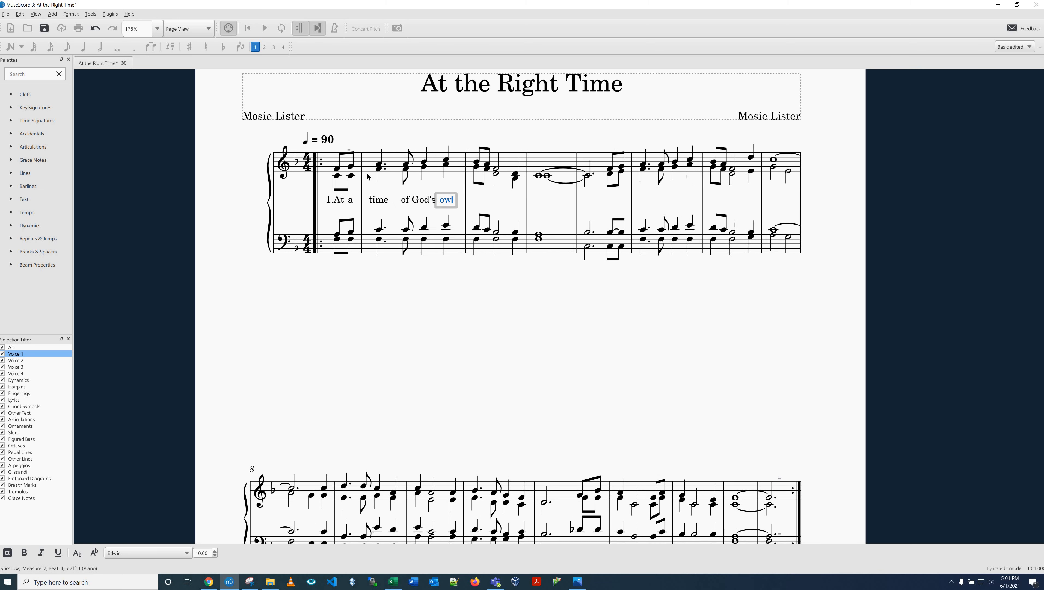
pyautogui.write('n')
pyautogui.press('space')
# Step: Try to enter the hyphenated lyric "choos-ing" in treble measure 3, then undo and delete both syllables
pyautogui.write('c')
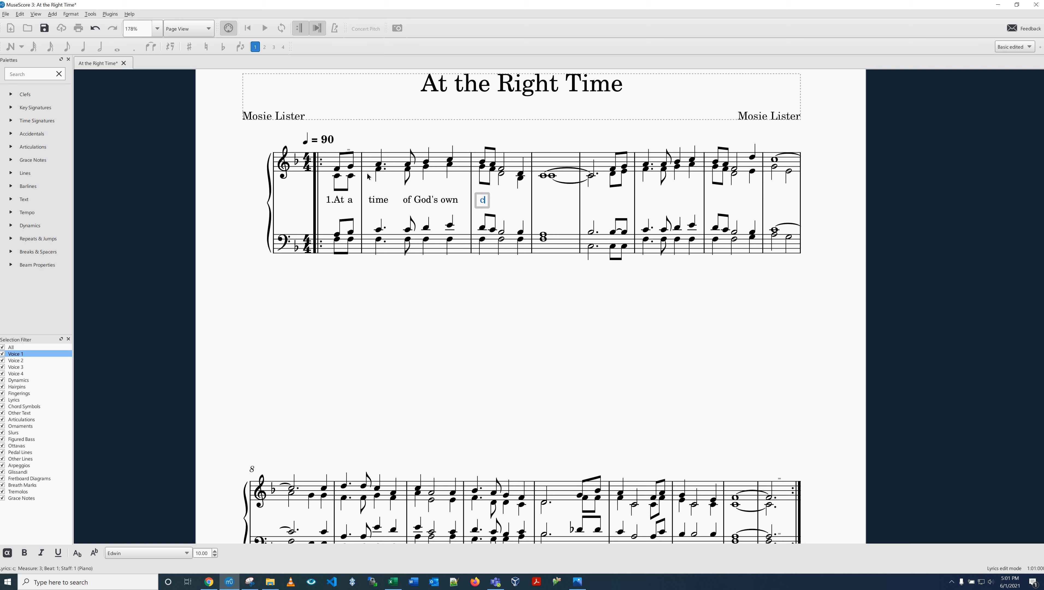
pyautogui.write('hoo')
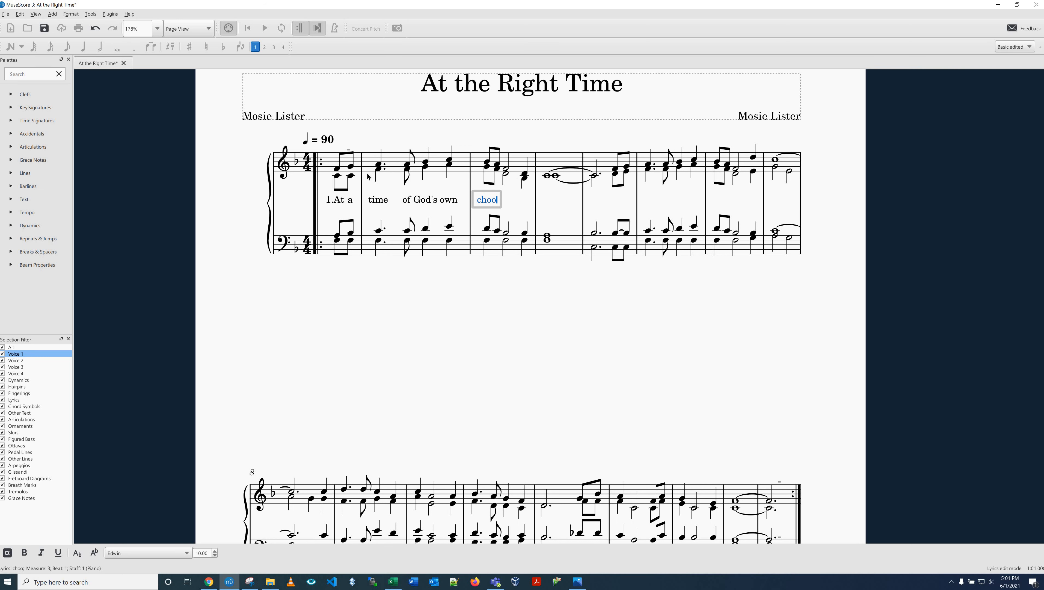
pyautogui.write('ls')
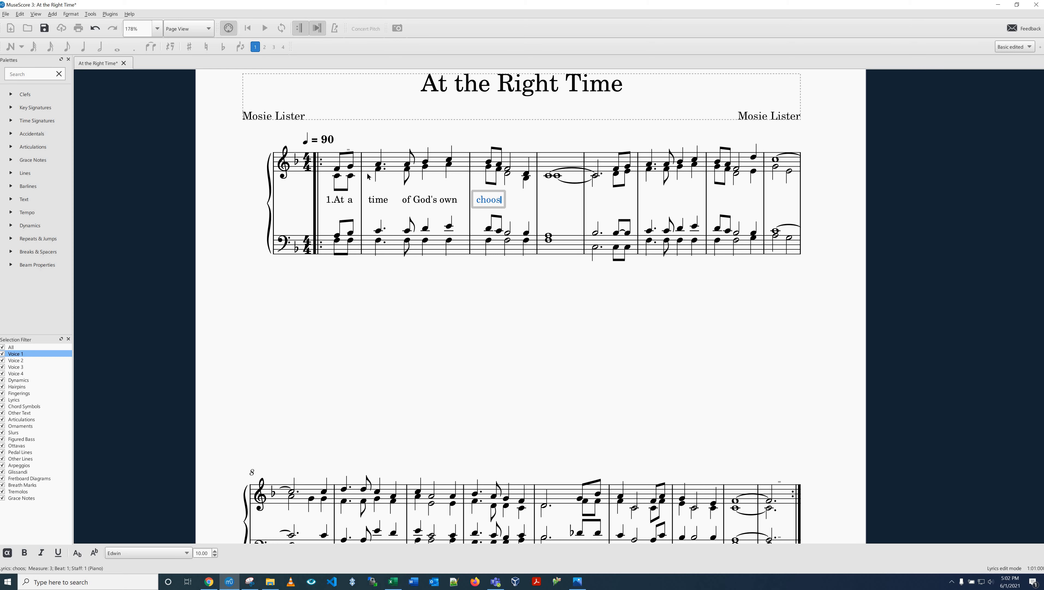
pyautogui.press('-')
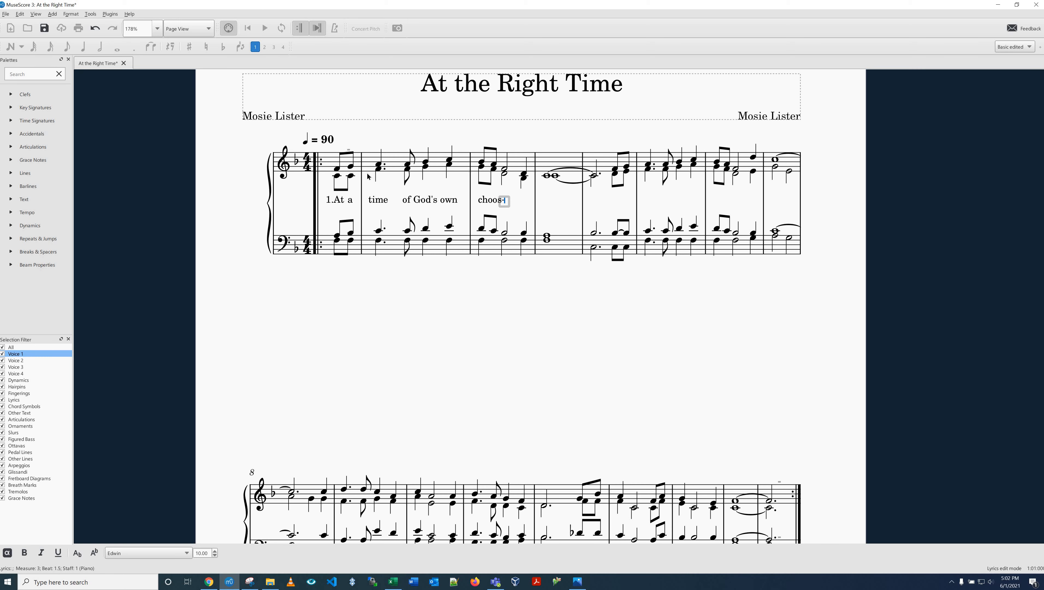
pyautogui.write('i')
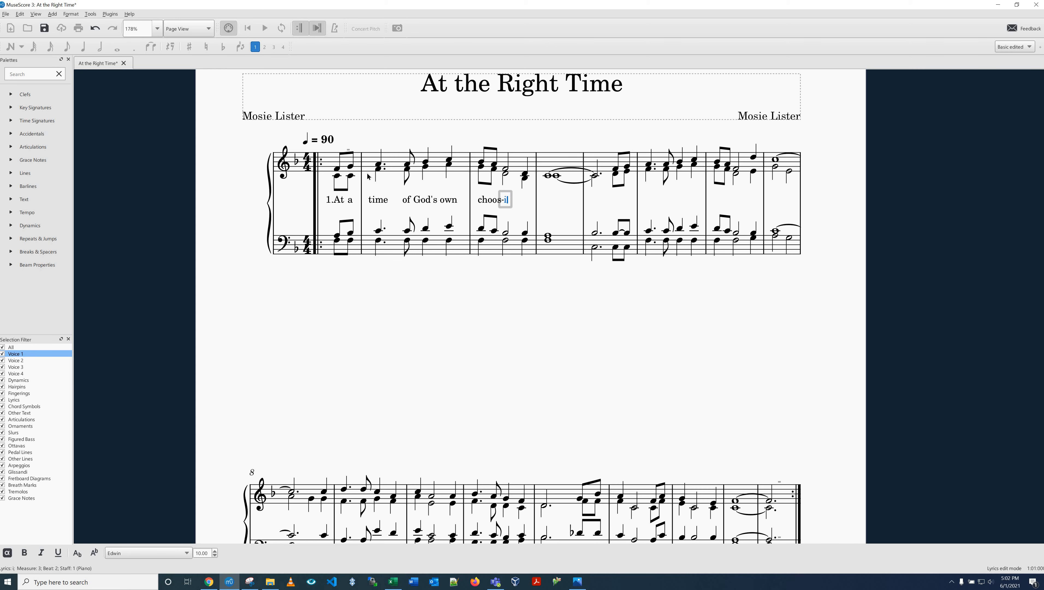
pyautogui.write('ng')
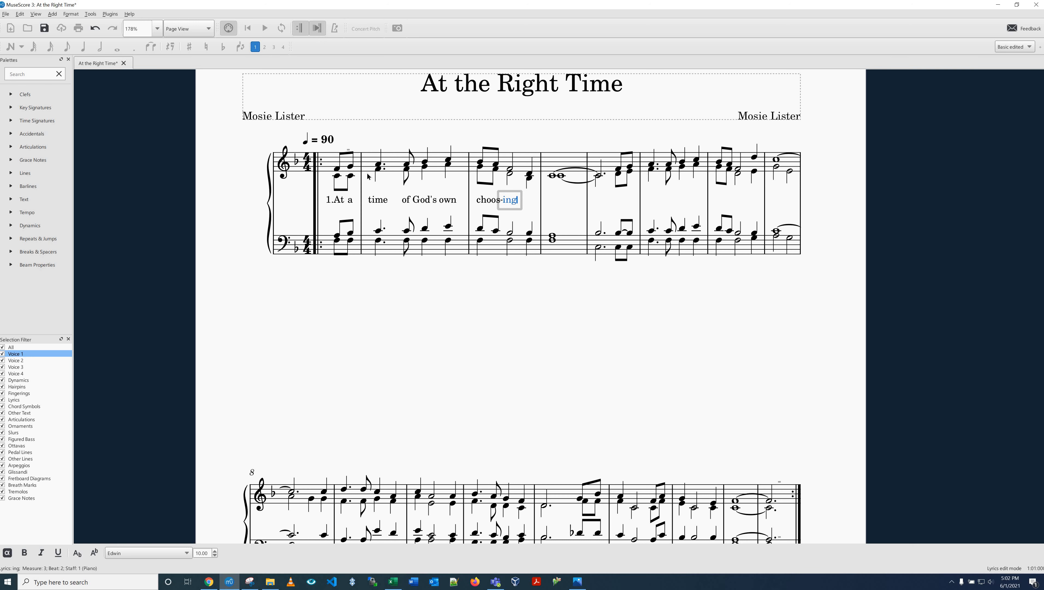
pyautogui.hotkey('ctrl', 'z')
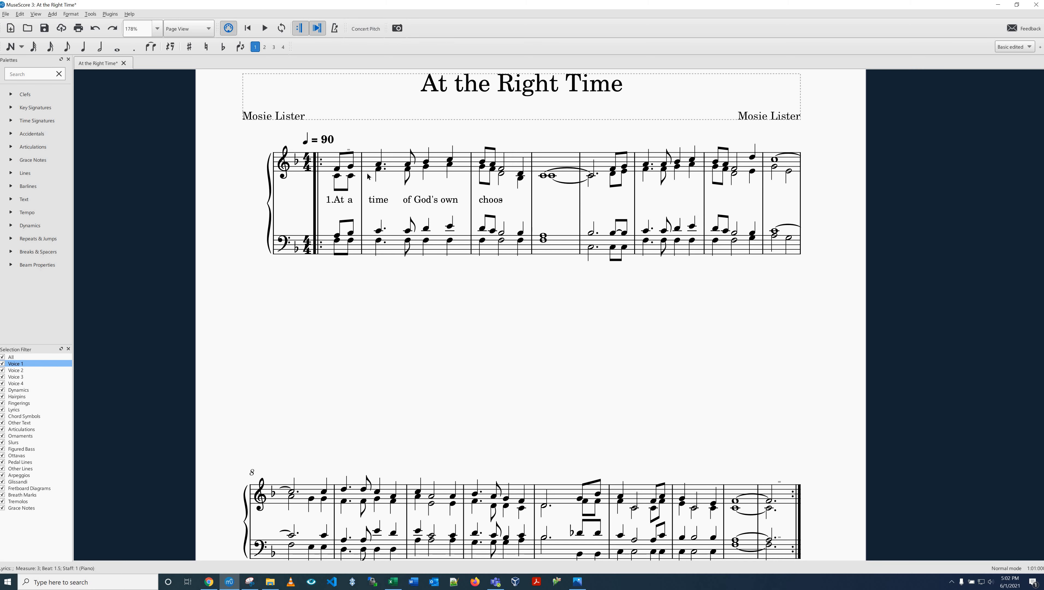
pyautogui.click(501, 203)
pyautogui.press('Delete')
# Step: Enter the hyphenated syllable "choos-" under the first treble note of measure 3 and clear the misplaced "ing" from the second note
pyautogui.hotkey('ctrl', 'l')
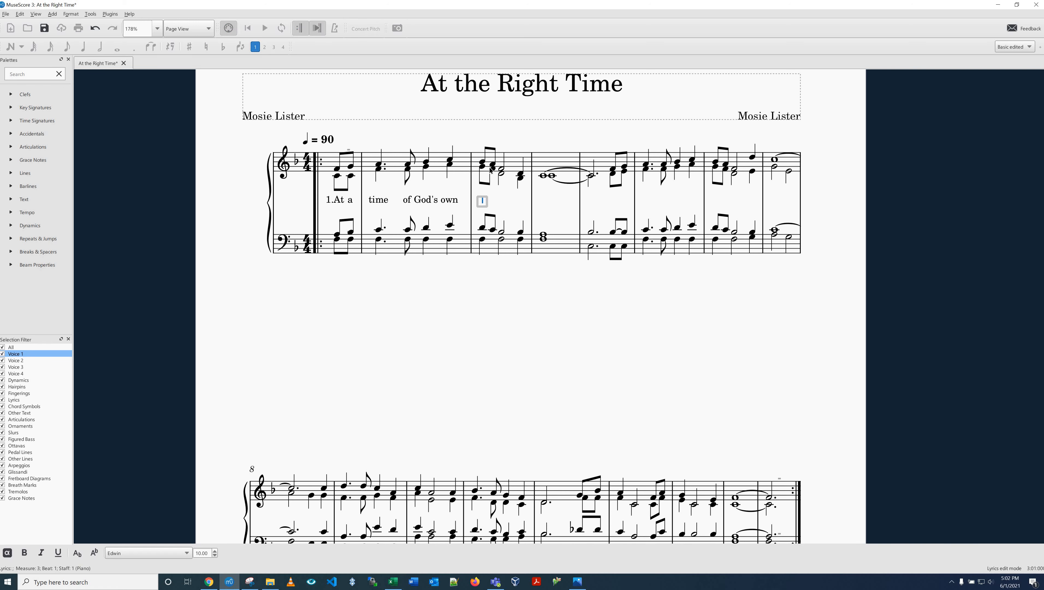
pyautogui.write('choos')
pyautogui.press('-')
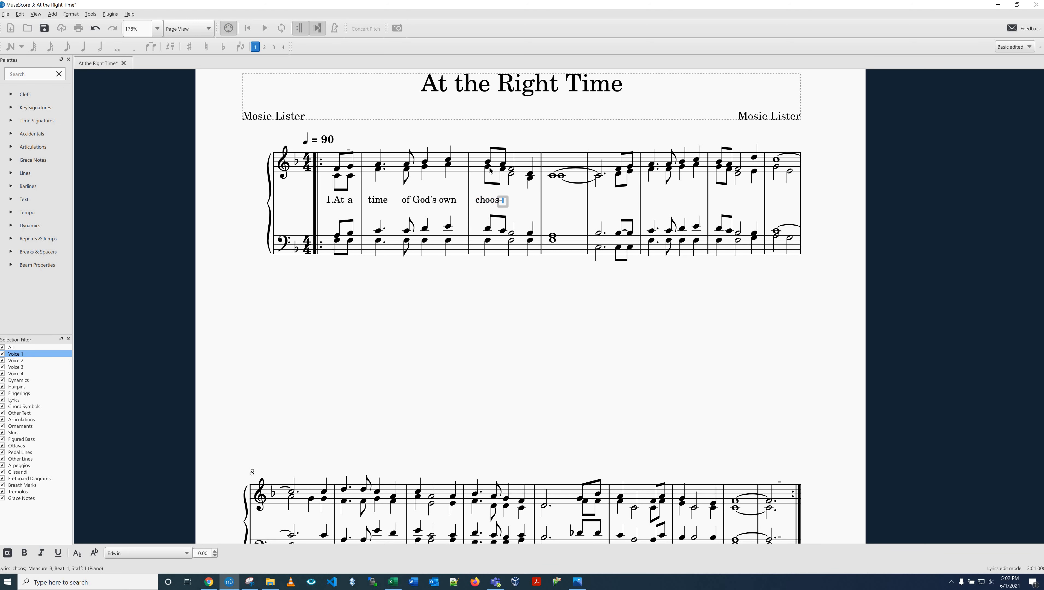
pyautogui.write('ing')
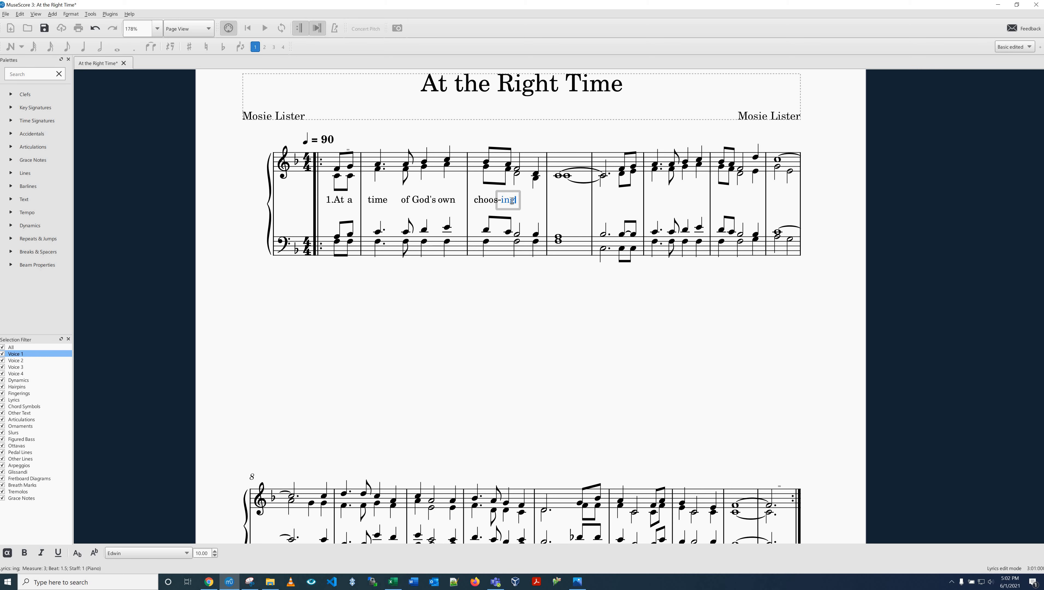
pyautogui.press('BackSpace')
pyautogui.press('BackSpace')
pyautogui.press('BackSpace')
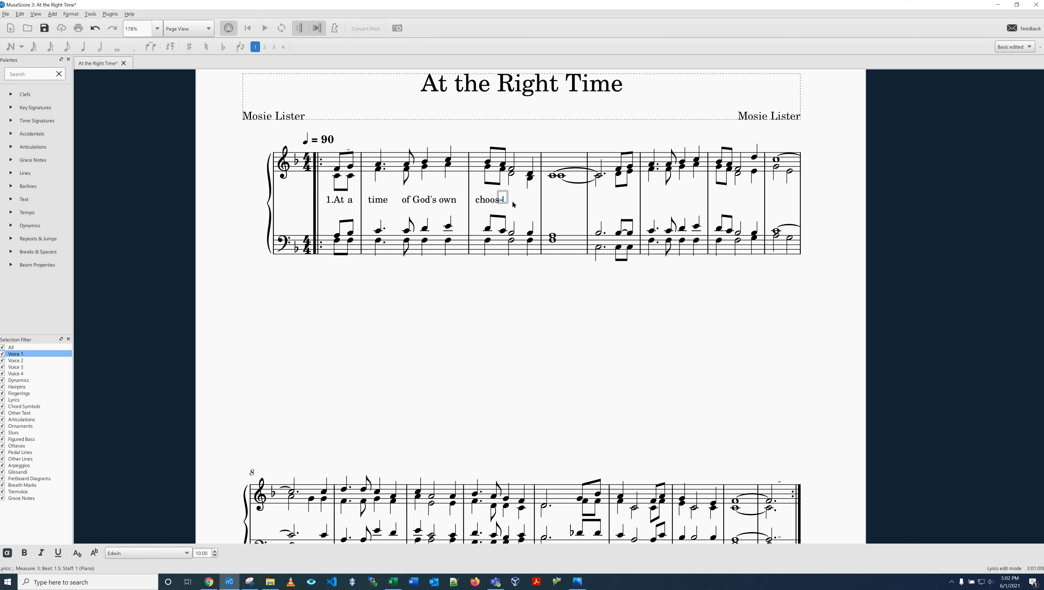
# Step: Complete the treble measure 3 lyrics with the syllable "ing," on the second beat and "He" on the last note
pyautogui.write('ing')
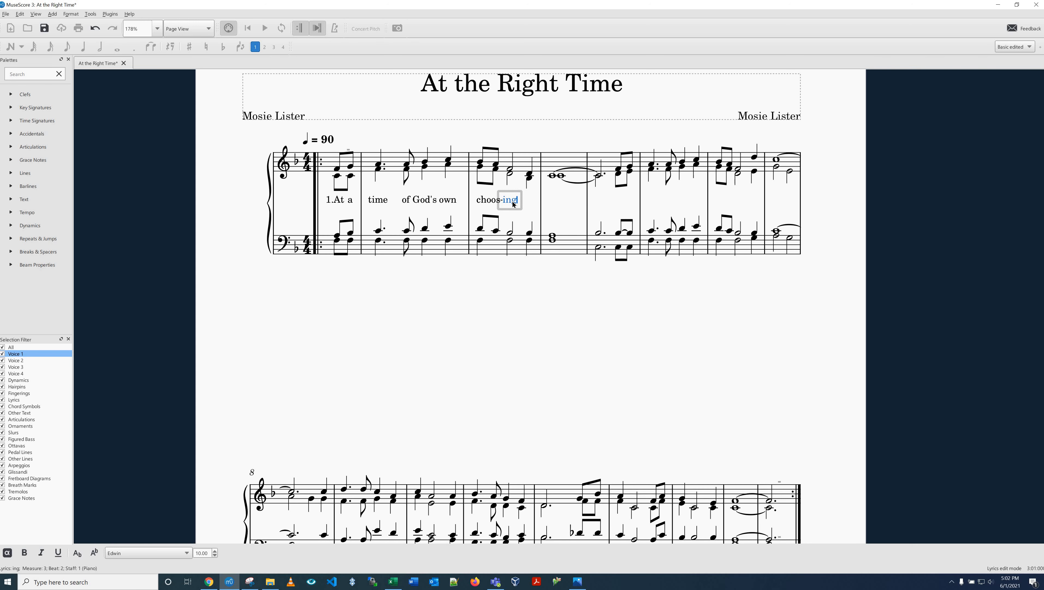
pyautogui.write(',')
pyautogui.press('space')
pyautogui.write('He')
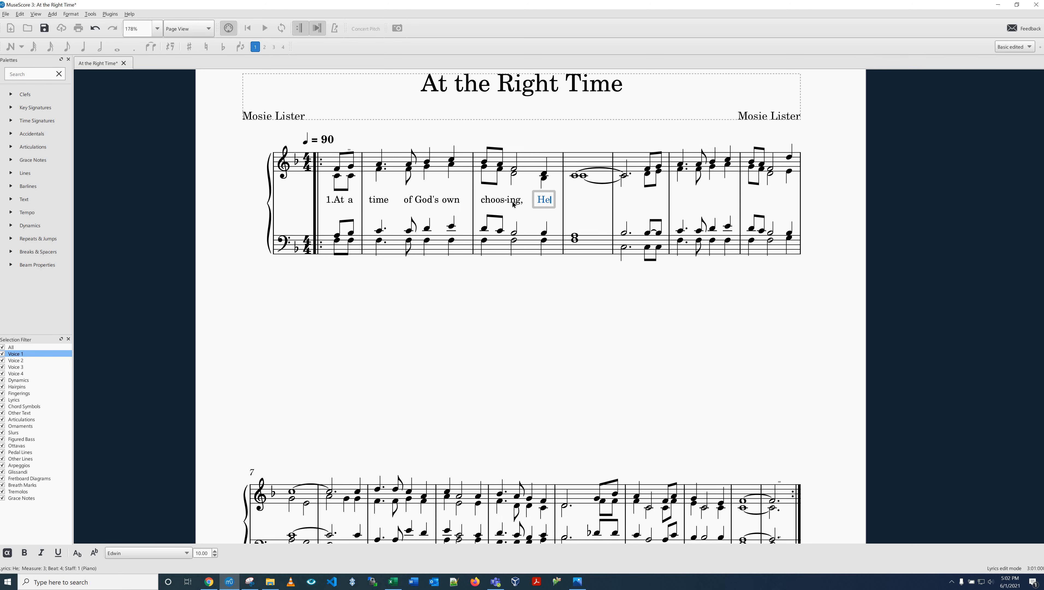
# Step: Enter "came:" under the whole note of measure 4 with an extender line reaching the tied note in measure 5
pyautogui.press('space')
pyautogui.write('came:')
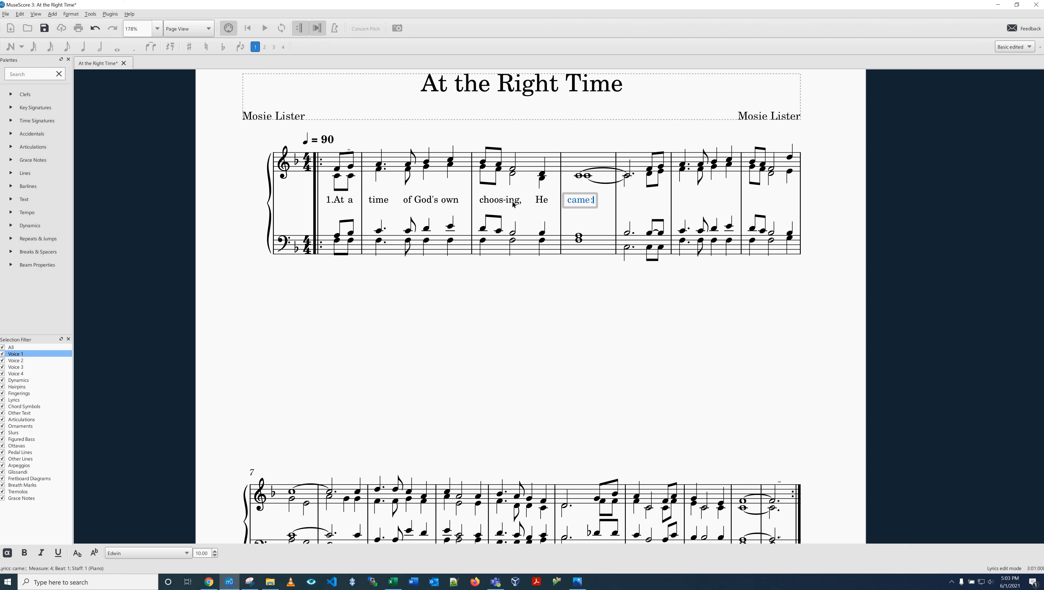
pyautogui.press('_')
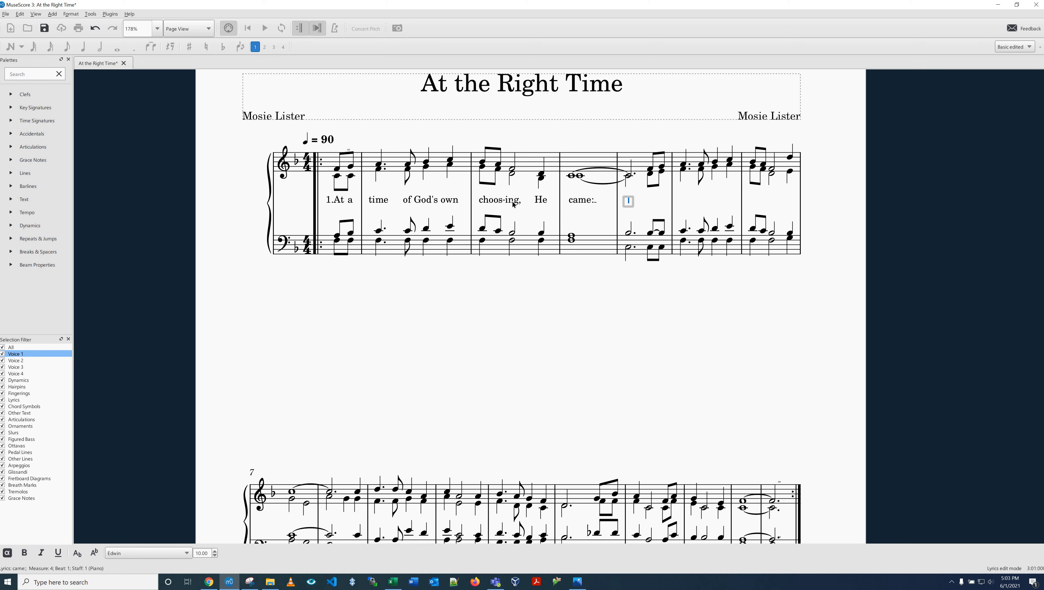
pyautogui.press('_')
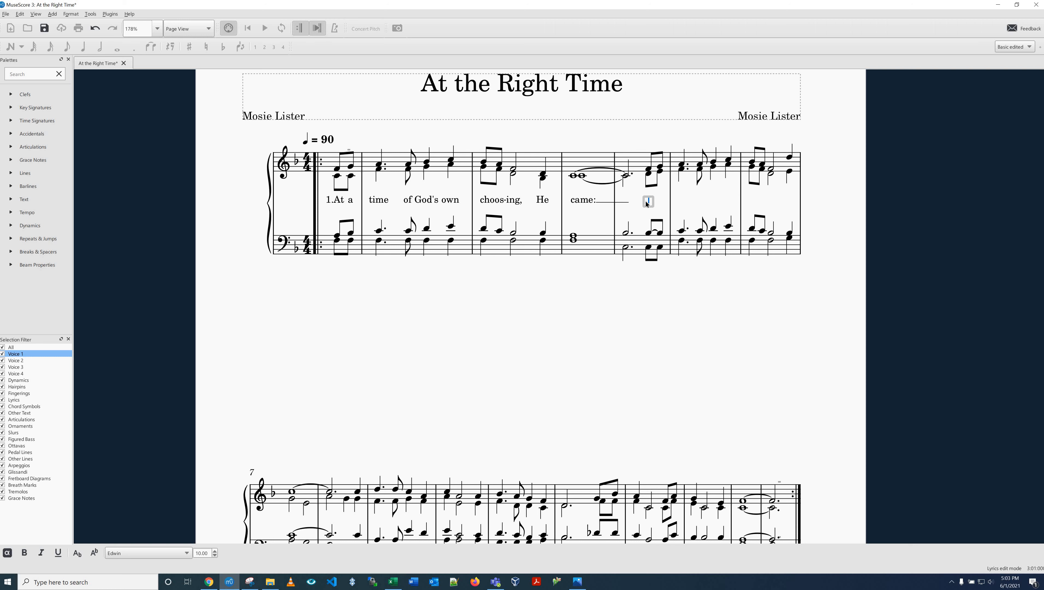
# Step: Enter "When" with an extender across the eighth notes of measure 5, and "we", "the", "fight", "were" in measure 6
pyautogui.write('When')
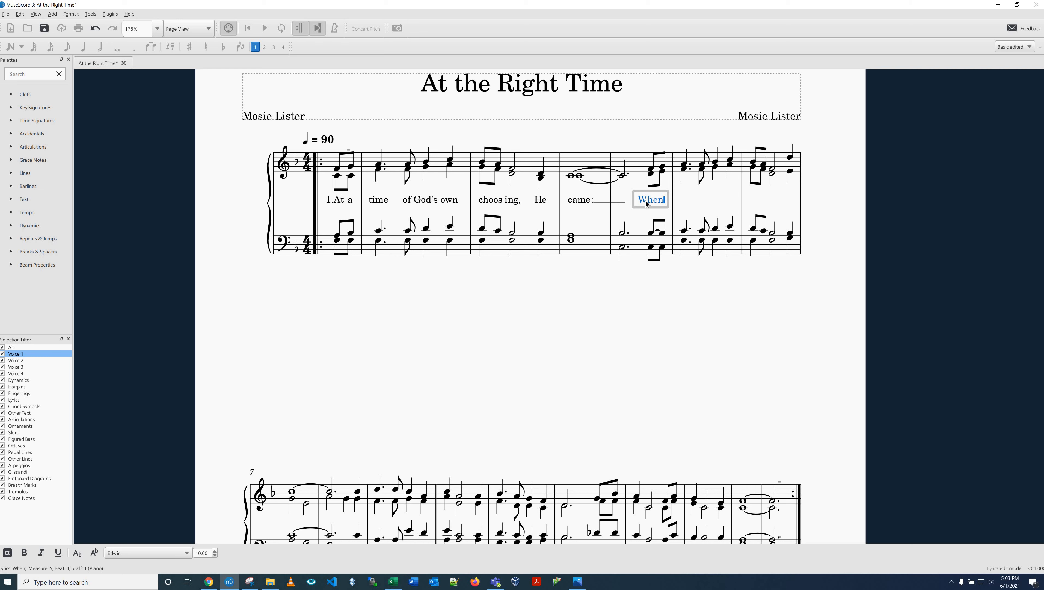
pyautogui.press('-')
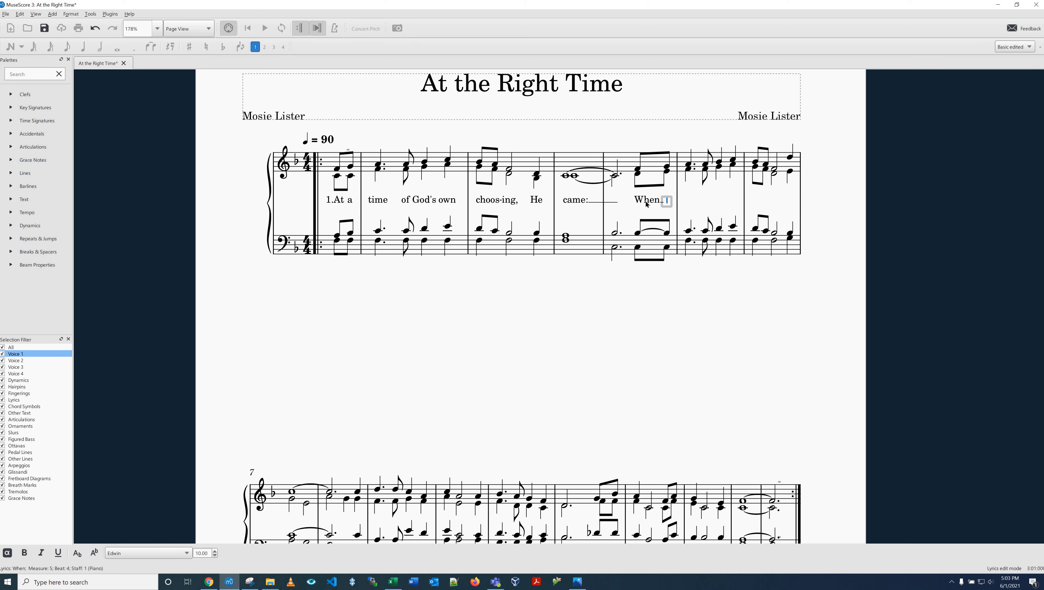
pyautogui.press('_')
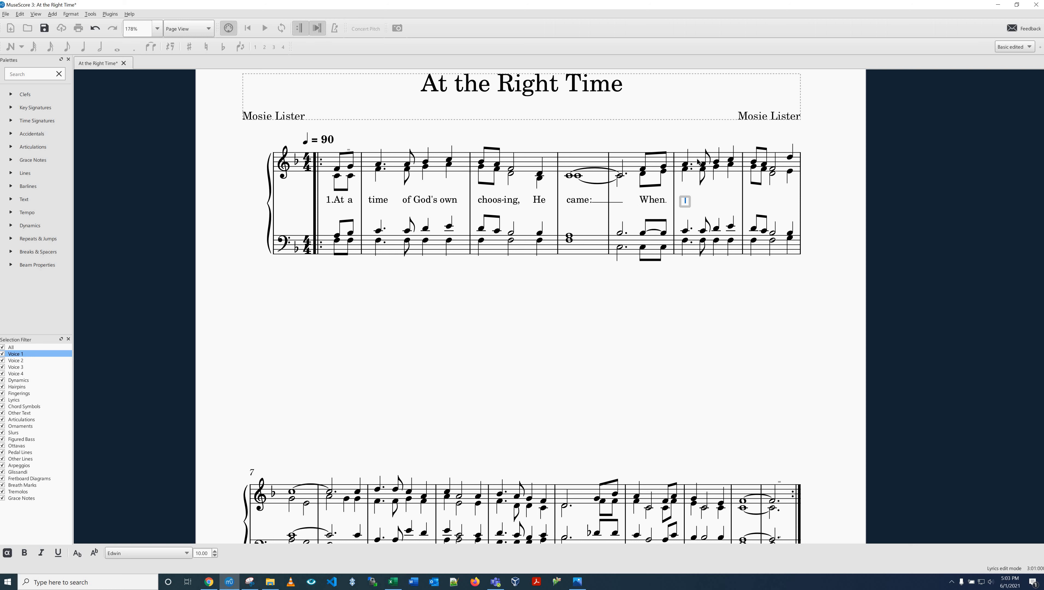
pyautogui.write('we the figh')
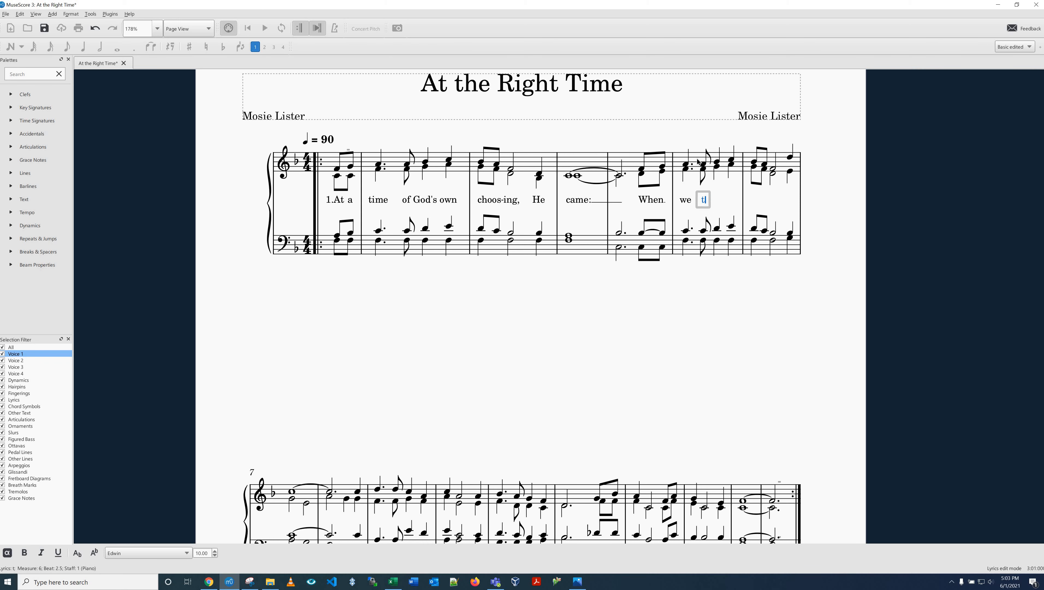
pyautogui.write('t were')
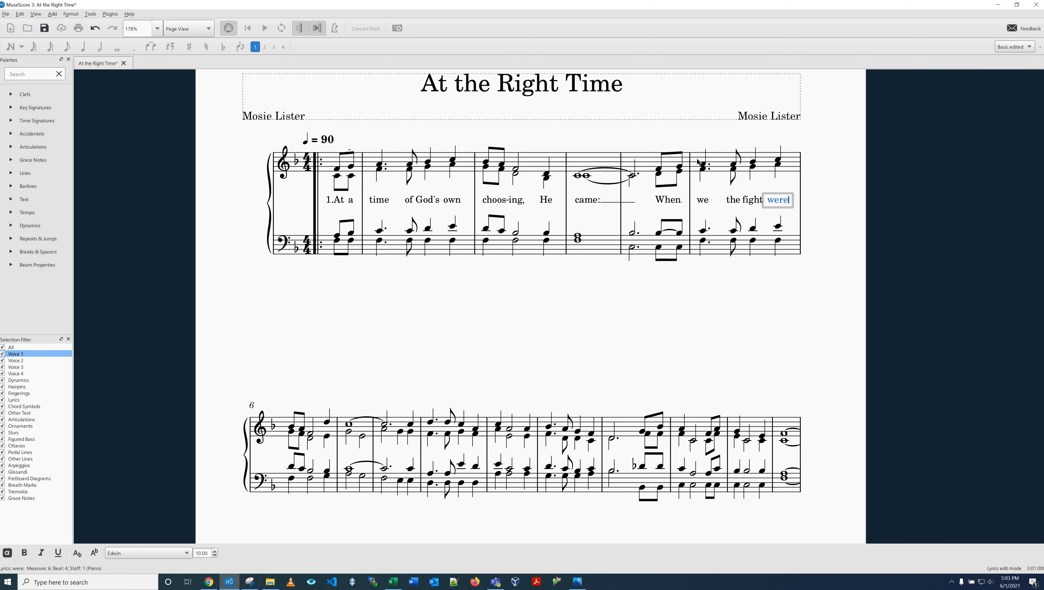
pyautogui.write(' los')
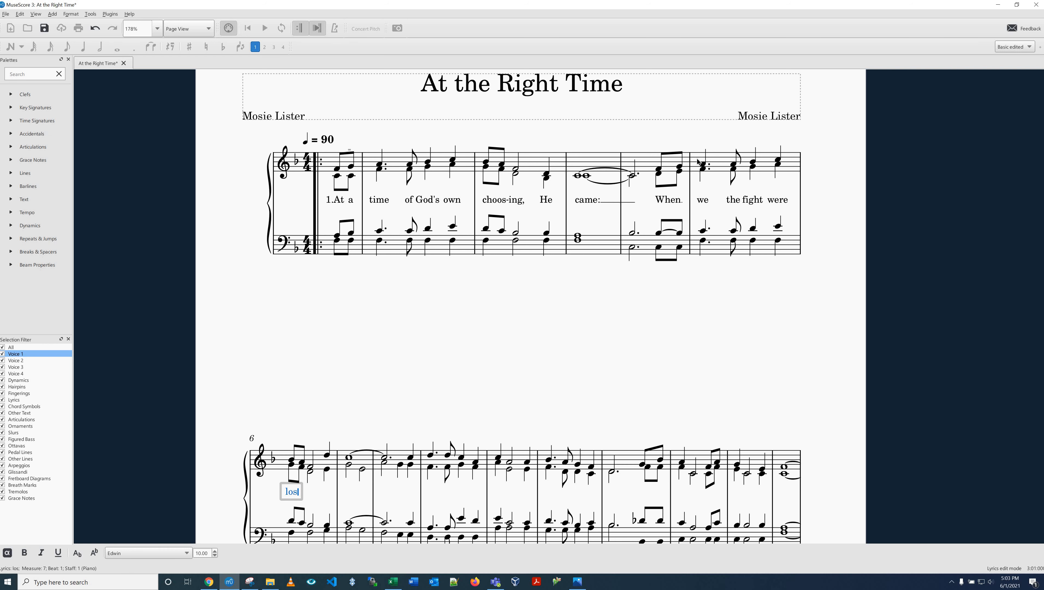
# Step: Enter "los-ing, He" in measure 7 and "came;" in measure 8 with an extender line to the tied note in measure 9
pyautogui.write('-')
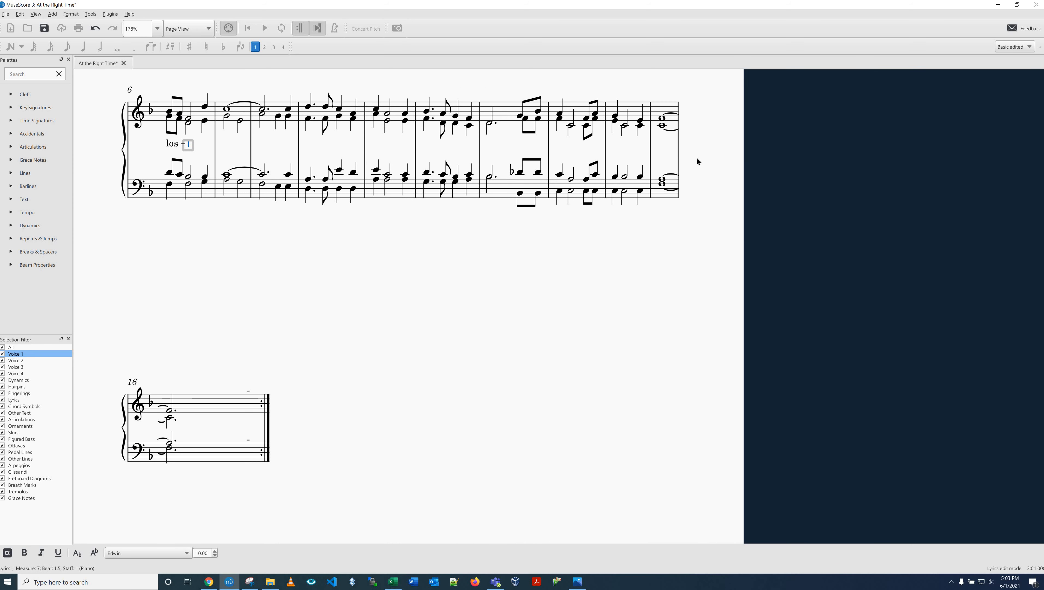
pyautogui.write('ing,')
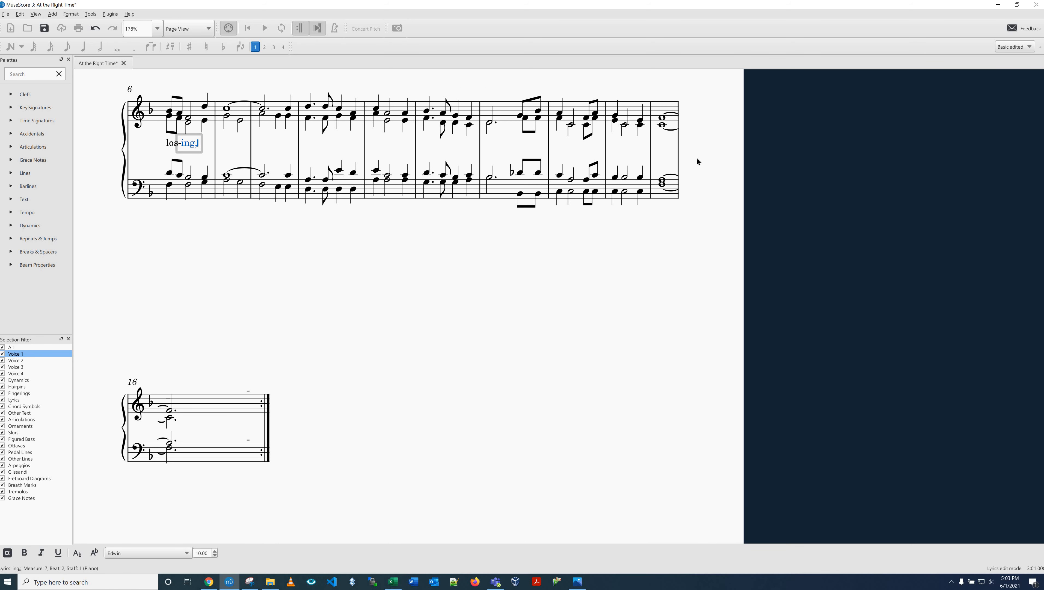
pyautogui.write(' He came')
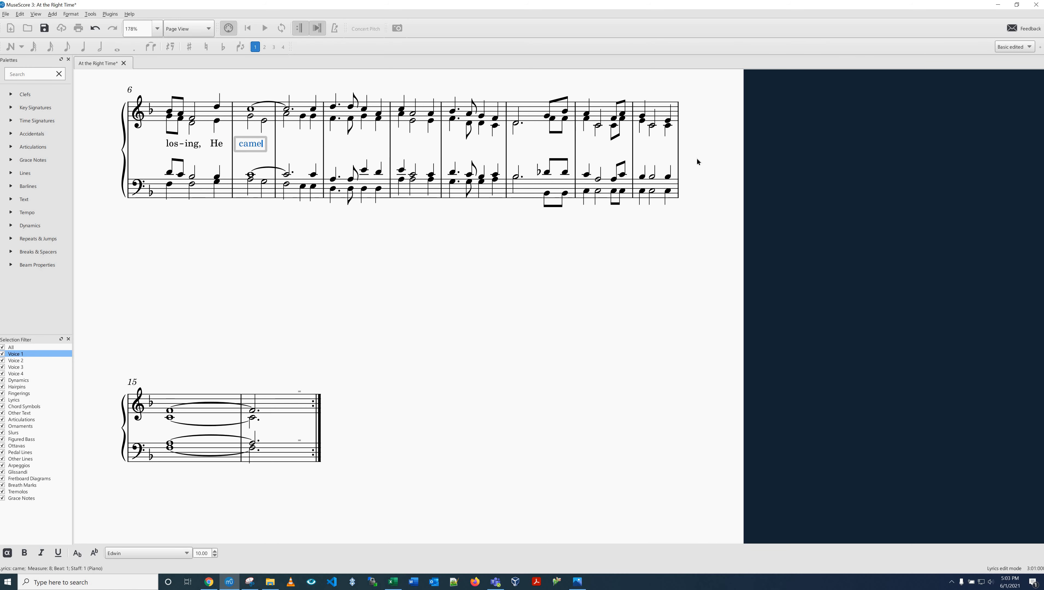
pyautogui.write(';')
pyautogui.press('_')
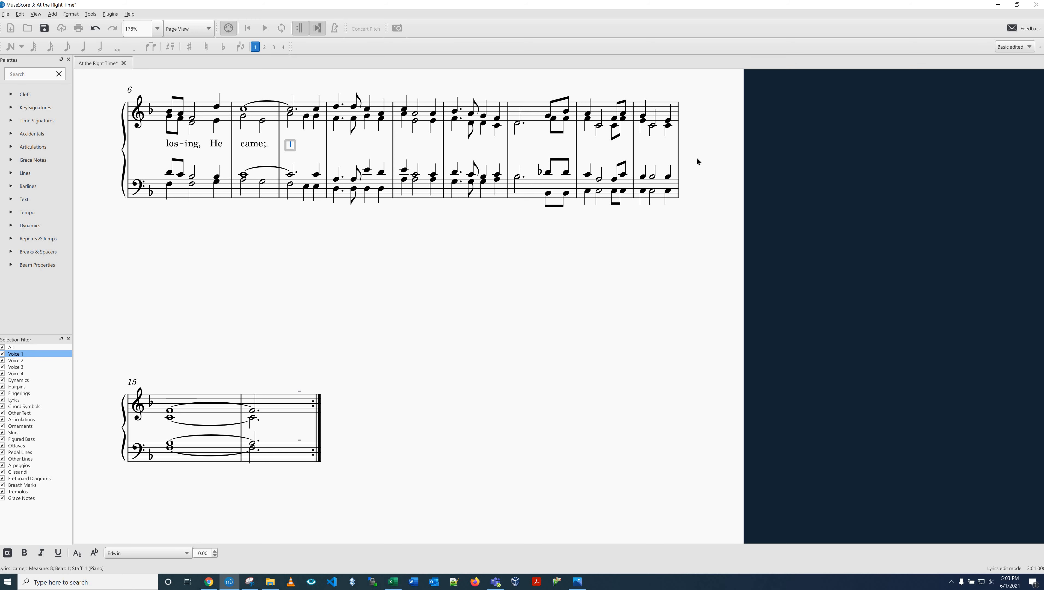
pyautogui.press('_')
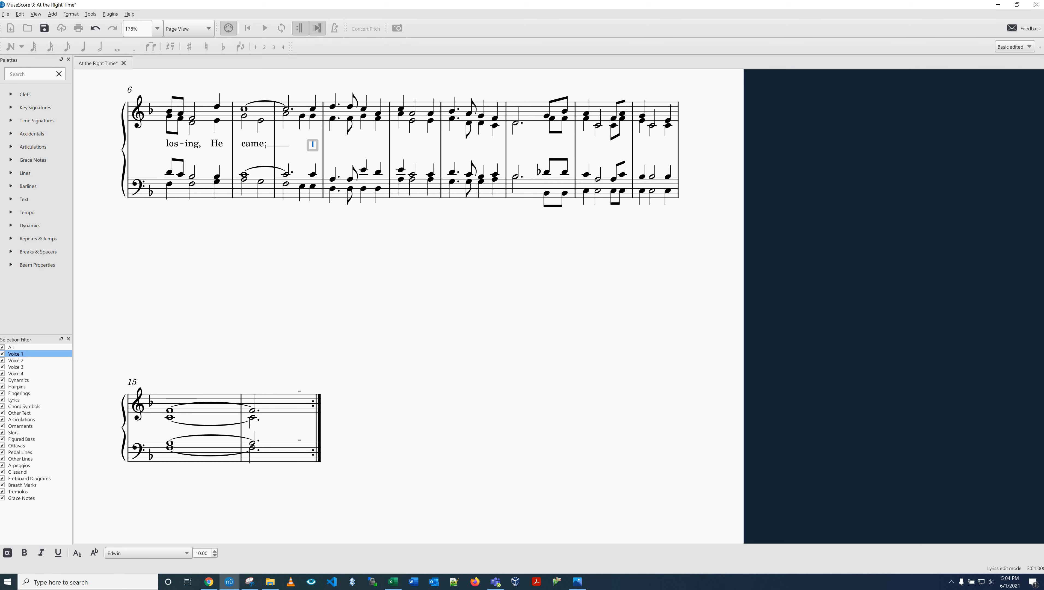
# Step: Redo the extender line after "came;" so it runs from measure 8 to the tied note in measure 9
pyautogui.press('space')
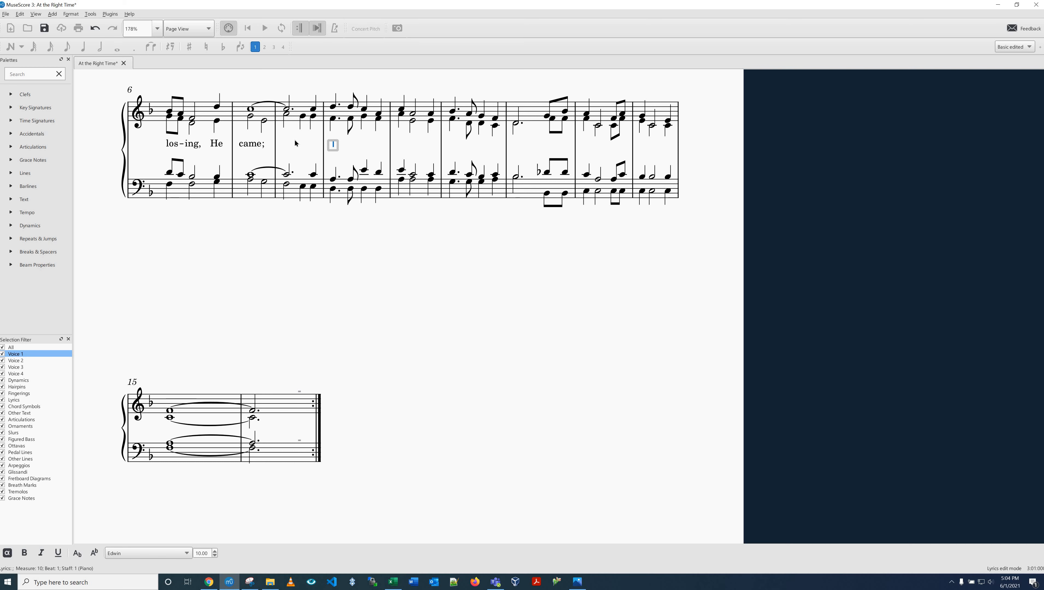
pyautogui.press('BackSpace')
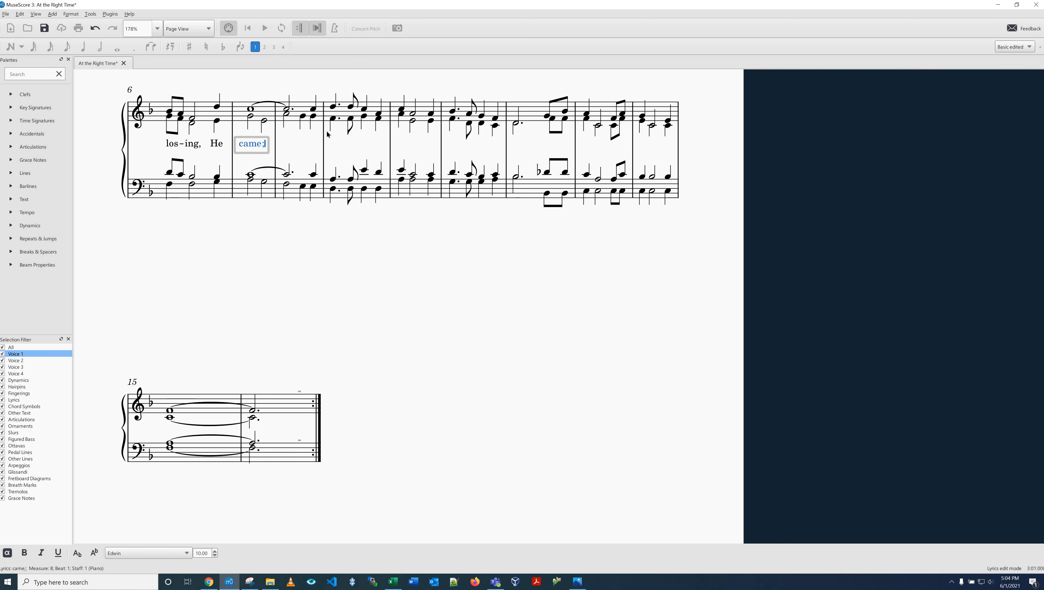
pyautogui.press('_')
pyautogui.press('_')
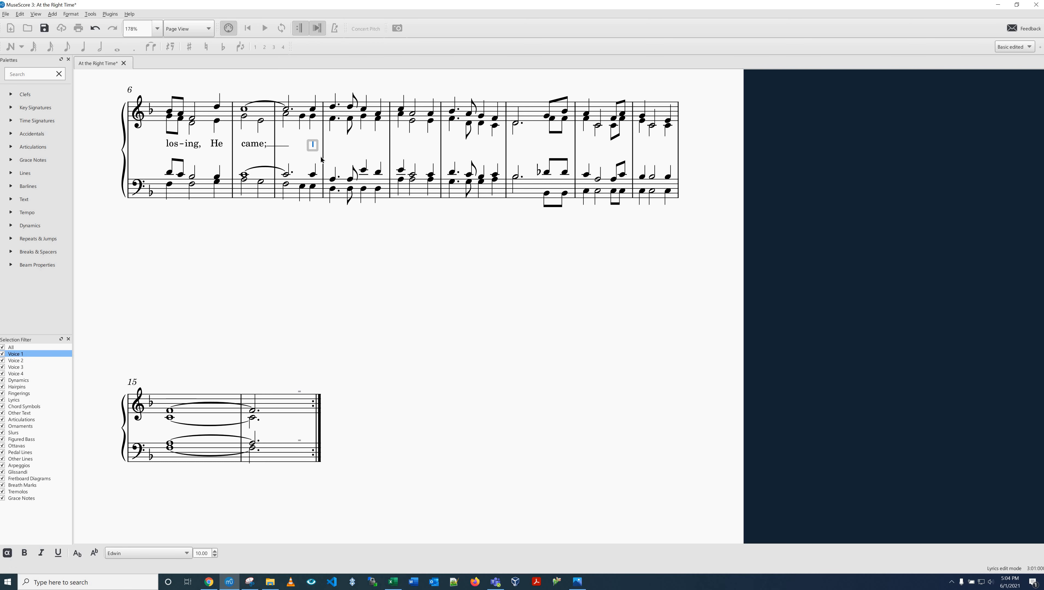
# Step: Enter "s" under the last note of measure 9 and "Long" under the first note of measure 10
pyautogui.write('s')
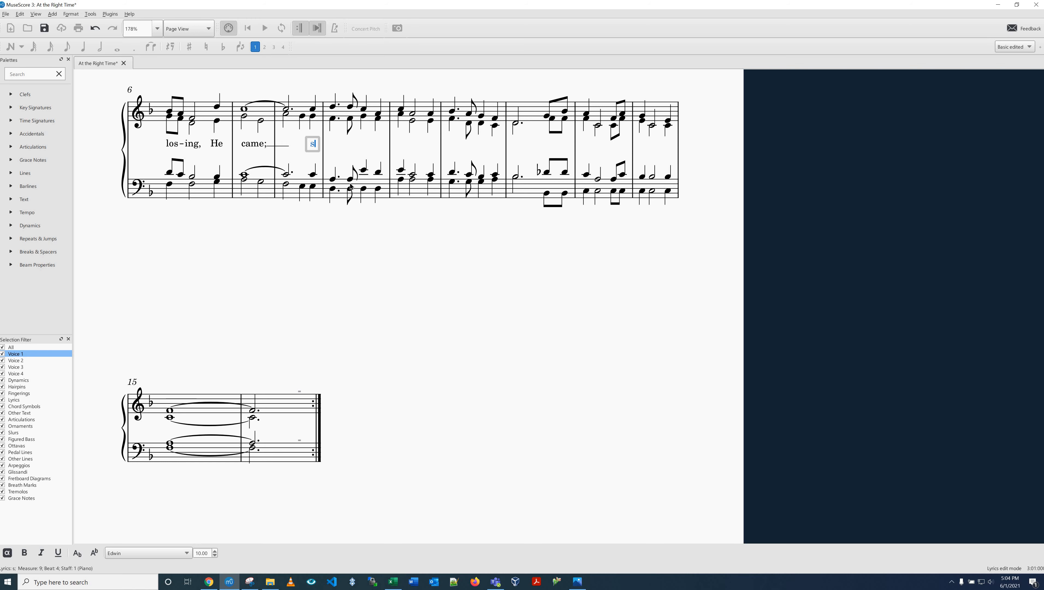
pyautogui.press('space')
pyautogui.write('Long')
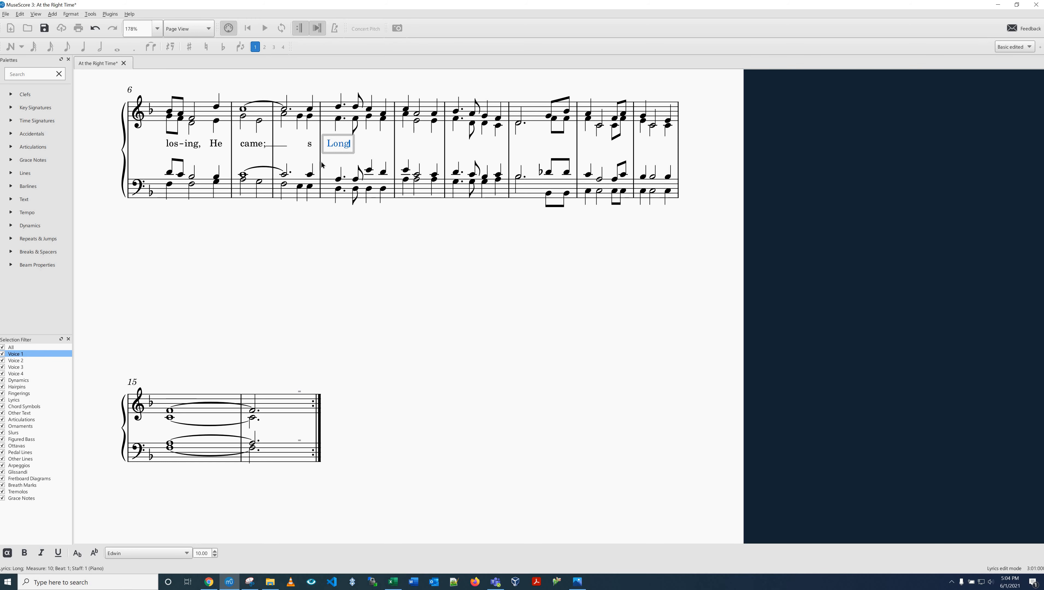
pyautogui.press('Escape')
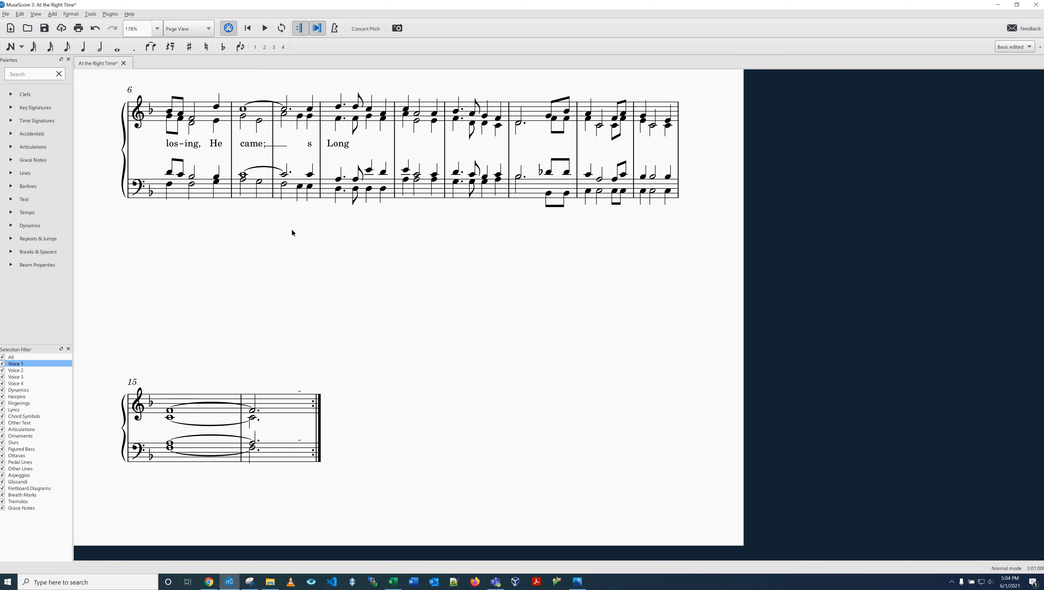
# Step: Delete the stray lyric "s" under the last treble note of measure 9
pyautogui.click(310, 145)
pyautogui.rightClick(329, 202)
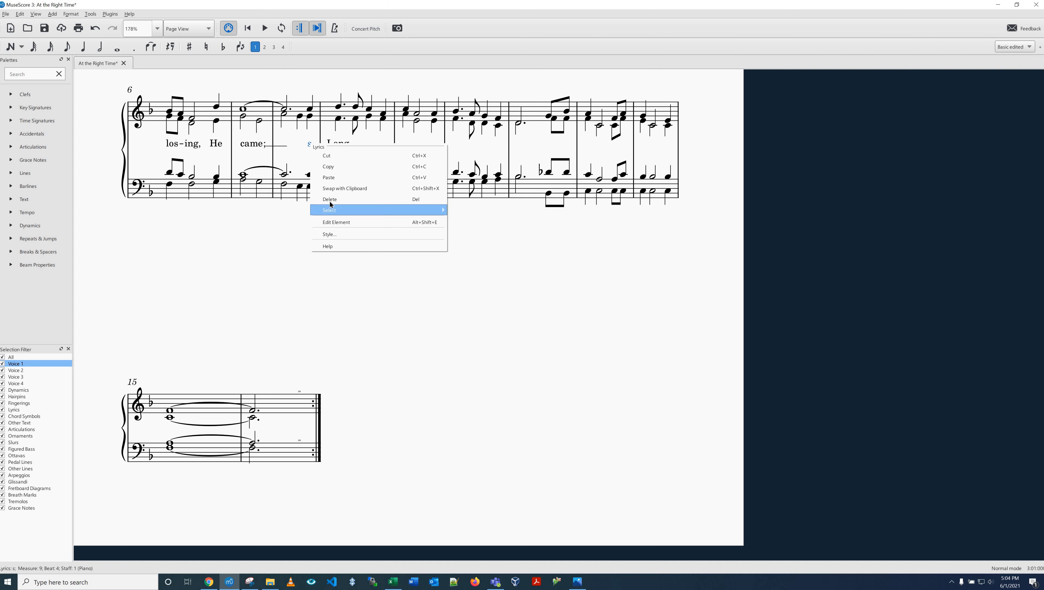
pyautogui.click(332, 230)
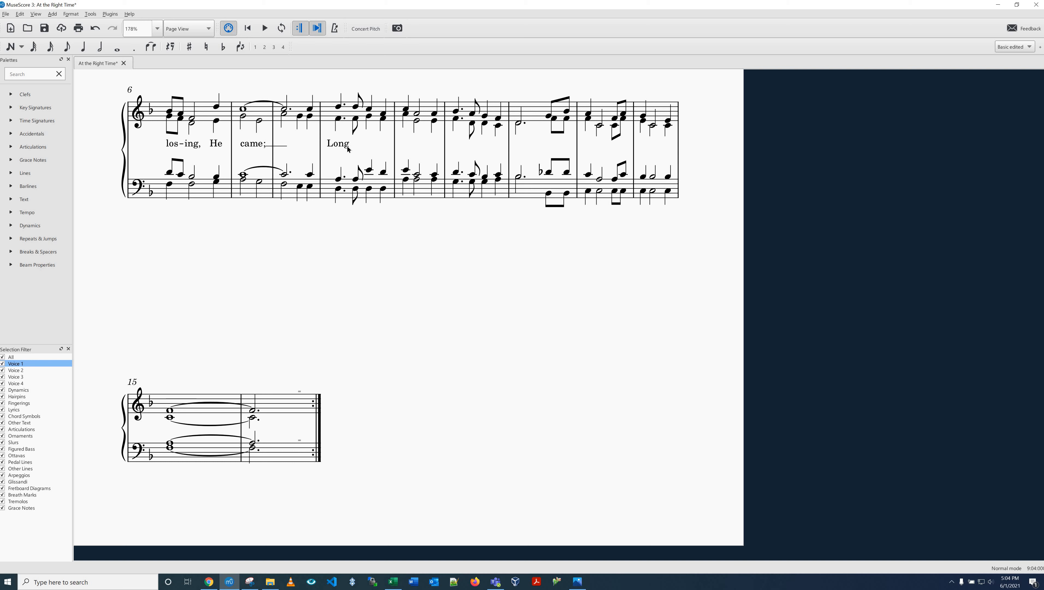
pyautogui.doubleClick(339, 144)
pyautogui.press('Escape')
pyautogui.press('Escape')
pyautogui.click(346, 146)
pyautogui.doubleClick(347, 146)
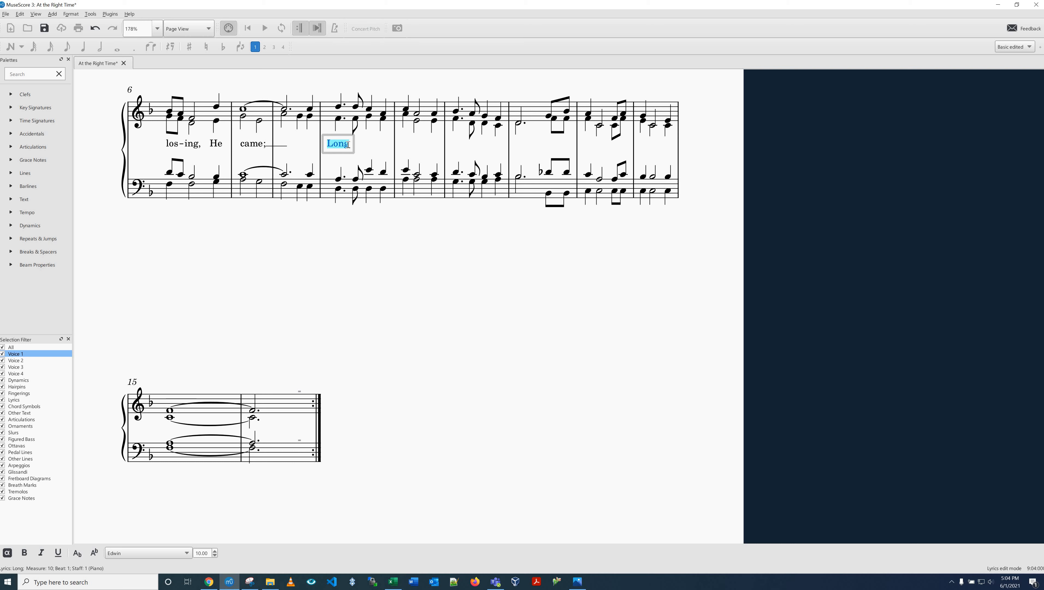
pyautogui.press('Escape')
pyautogui.press('Escape')
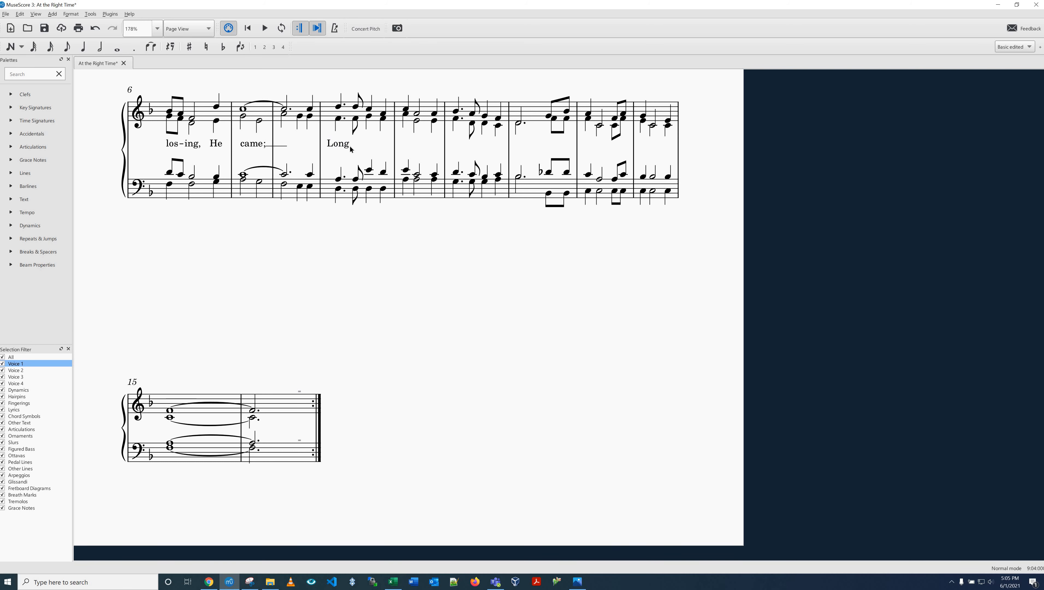
pyautogui.click(349, 149)
pyautogui.doubleClick(351, 149)
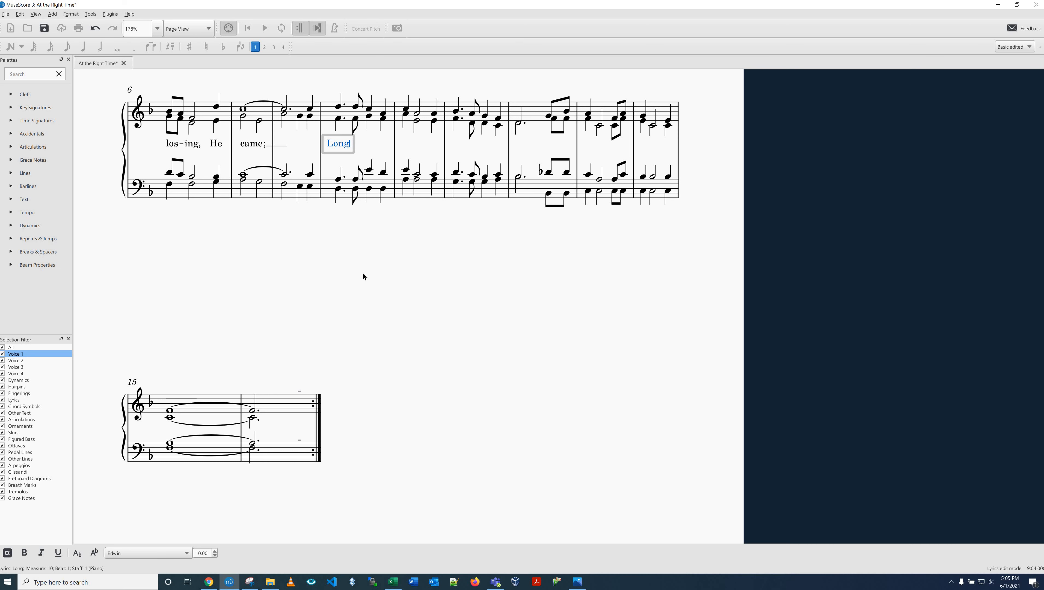
pyautogui.press('space')
pyautogui.press('Escape')
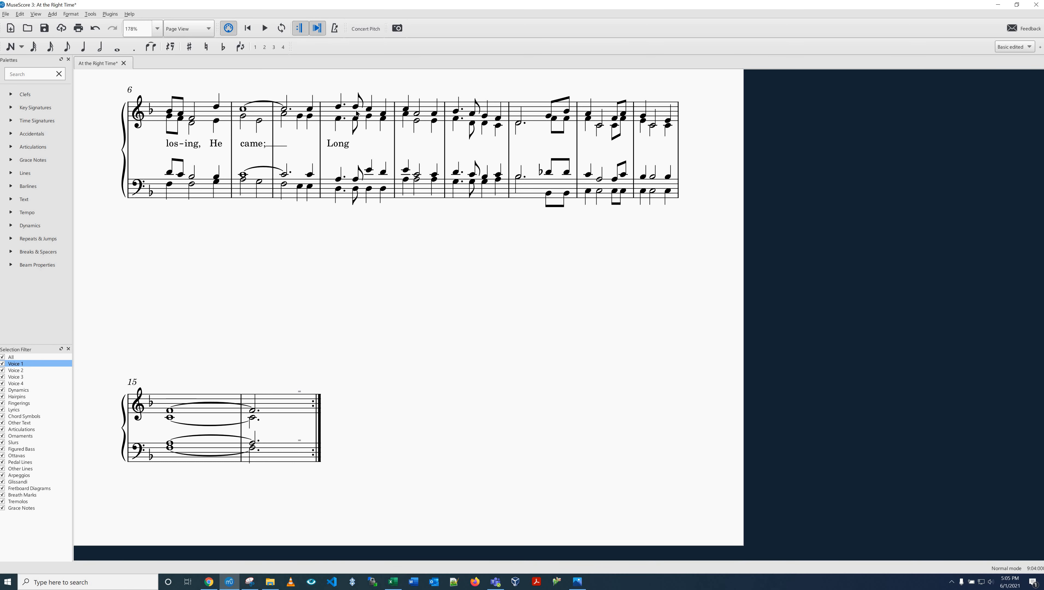
# Step: Continue the lyrics from the eighth note of measure 10 with "be-fore" and "we", one syllable per note
pyautogui.click(358, 115)
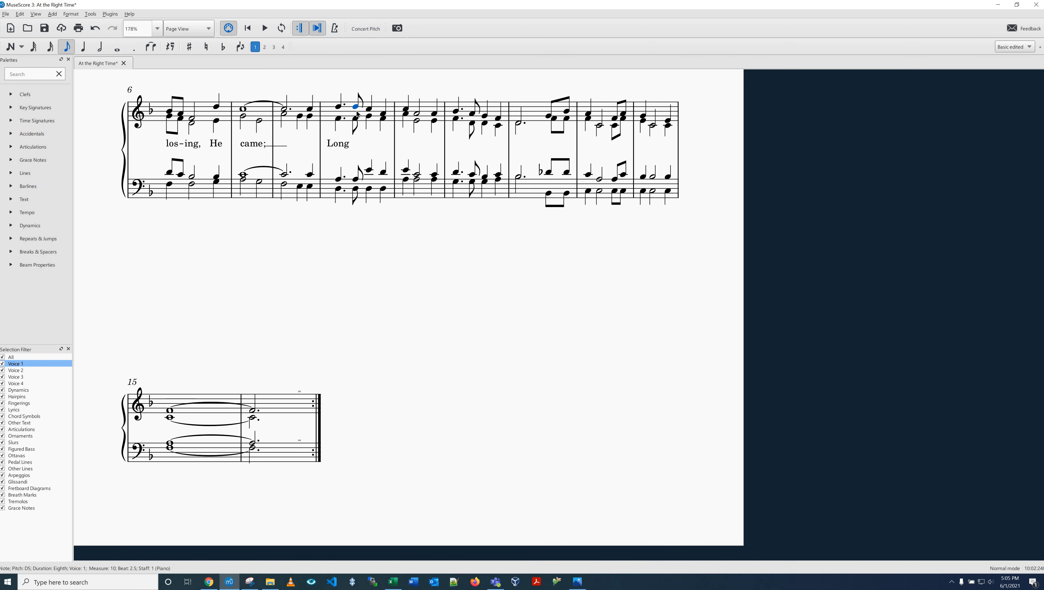
pyautogui.hotkey('ctrl', 'l')
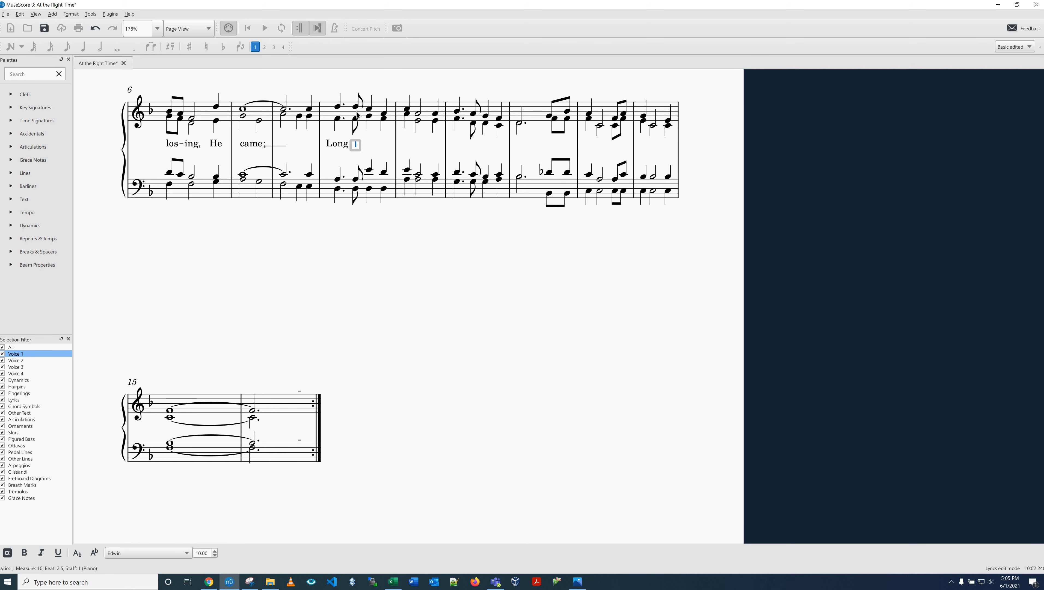
pyautogui.write('be')
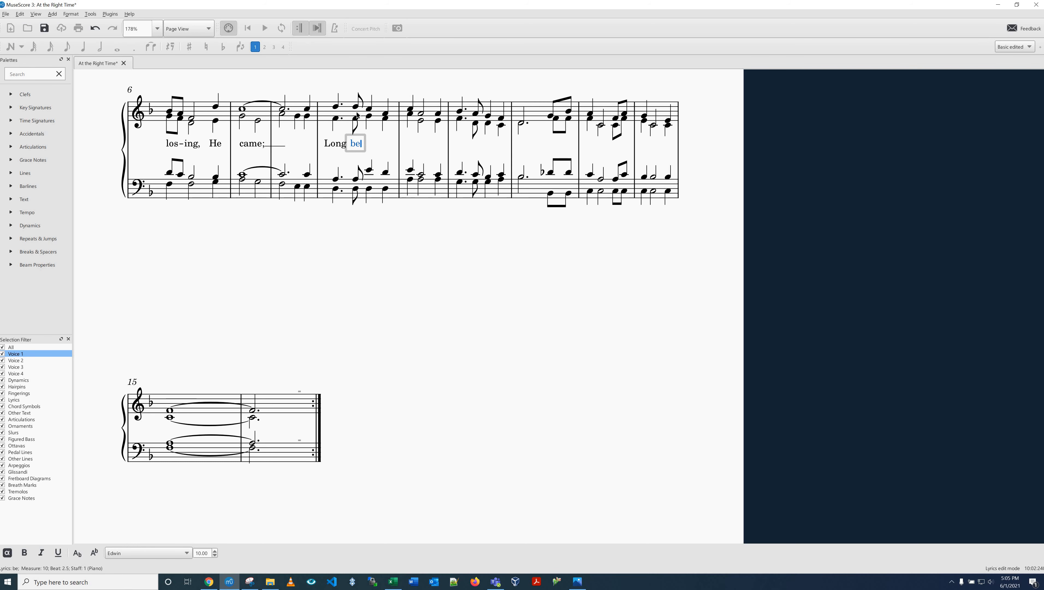
pyautogui.press('-')
pyautogui.write('fore')
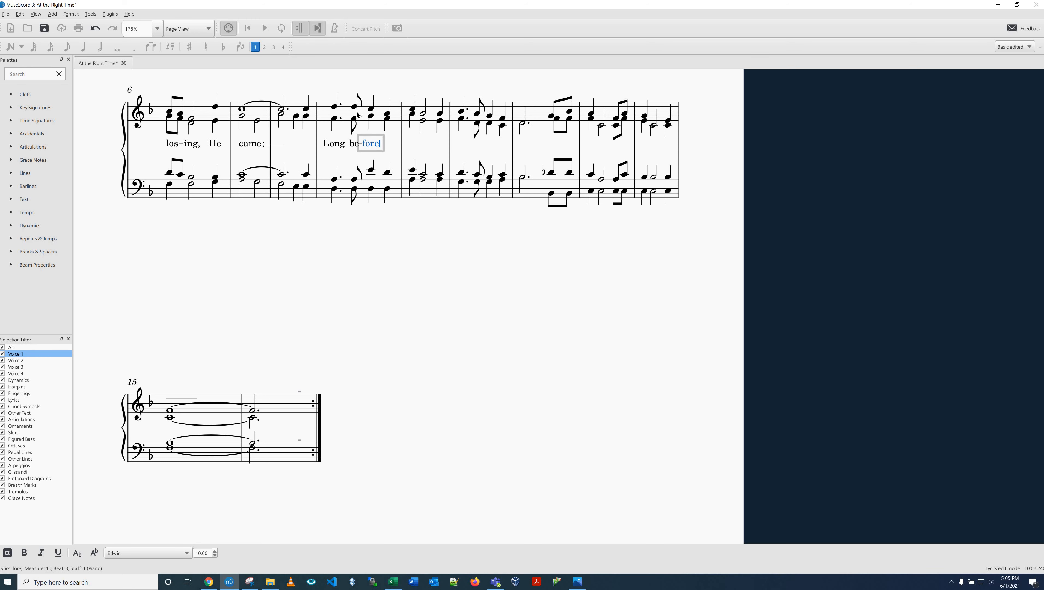
pyautogui.press('space')
pyautogui.write('we')
# Step: Enter "knew", "Him," and "when" under the three treble notes of measure 11
pyautogui.press('space')
pyautogui.write('knew')
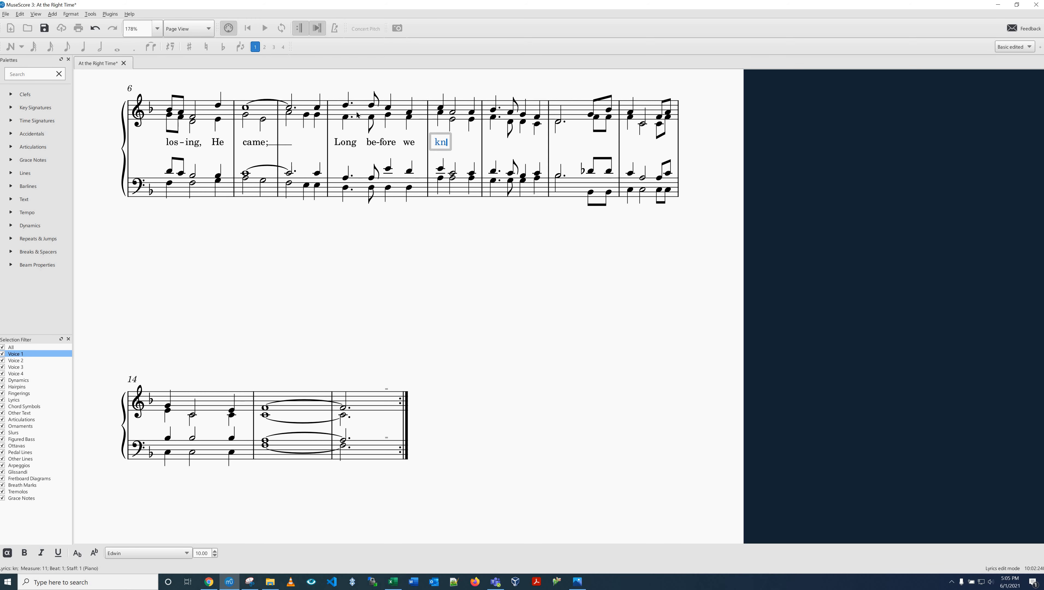
pyautogui.press('space')
pyautogui.write('Him,')
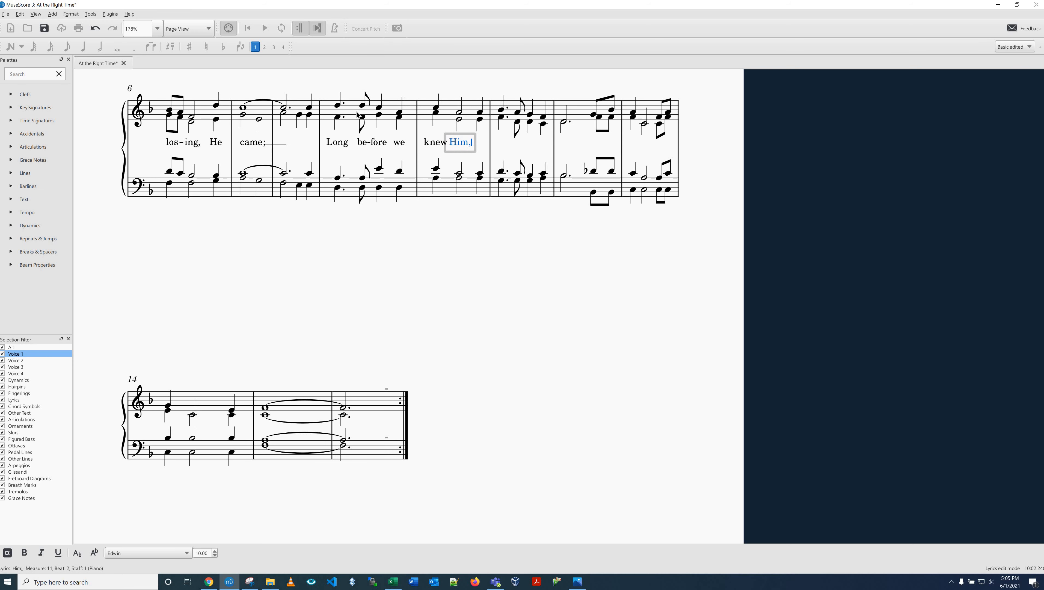
pyautogui.press('space')
pyautogui.write('when')
# Step: Enter "we were lost in" under the four treble notes of measure 12 and "sin," under the first note of measure 13
pyautogui.press('space')
pyautogui.write('we')
pyautogui.press('space')
pyautogui.write('were')
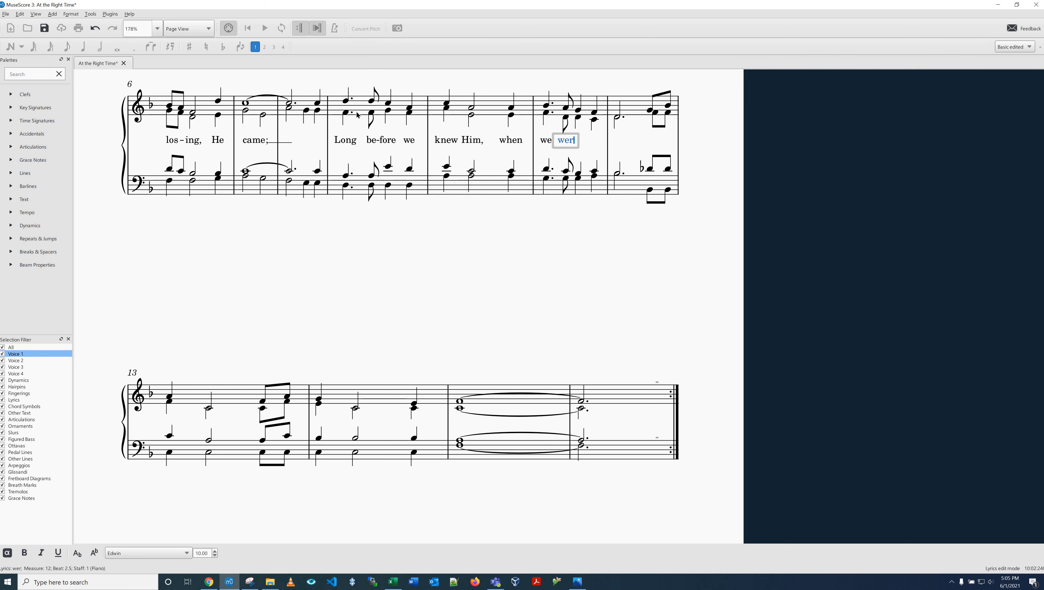
pyautogui.press('space')
pyautogui.write('lost')
pyautogui.press('space')
pyautogui.write('in')
# Step: Continue the lyrics with "At the" under the last two notes of measure 13 and "right time," under the first two of measure 14
pyautogui.press('space')
pyautogui.write('sin,')
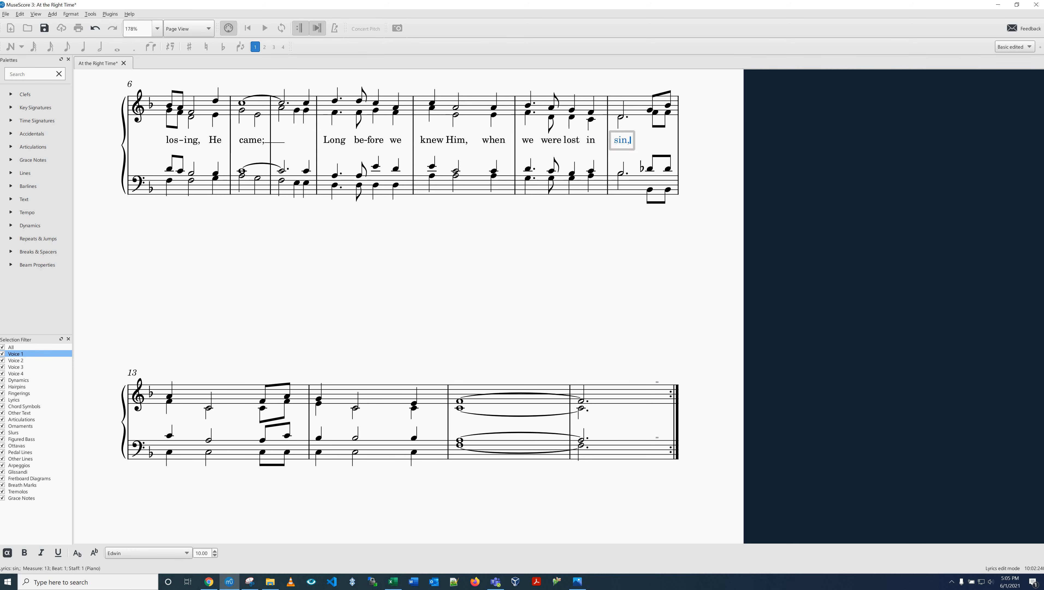
pyautogui.press('space')
pyautogui.write('At')
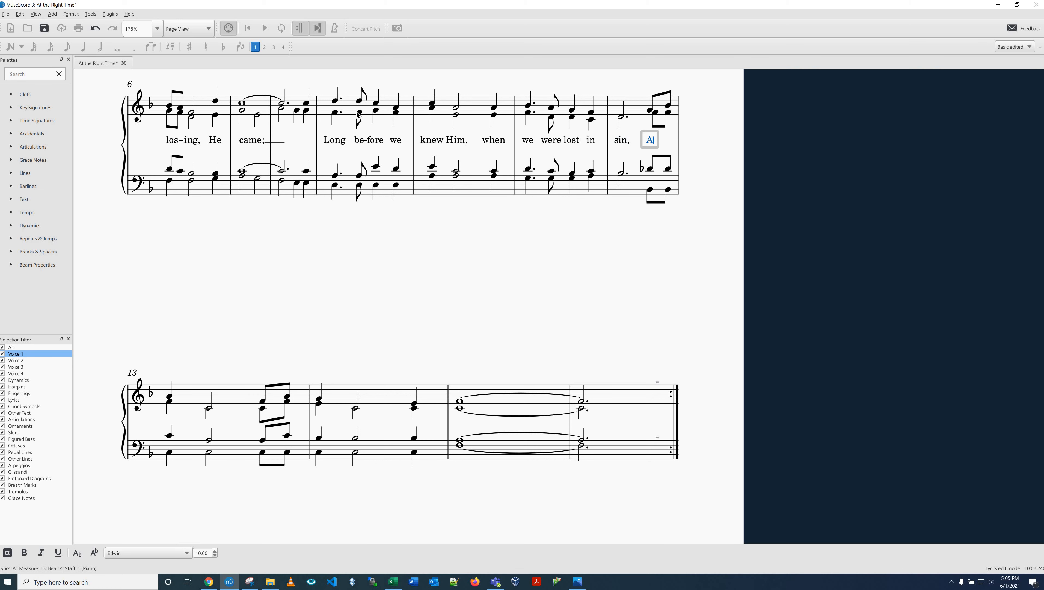
pyautogui.press('space')
pyautogui.write('the')
pyautogui.press('space')
pyautogui.write('right')
# Step: Enter "at the" under the last two treble notes of measure 14 and "right" under the first note of measure 15
pyautogui.press('space')
pyautogui.write('time,')
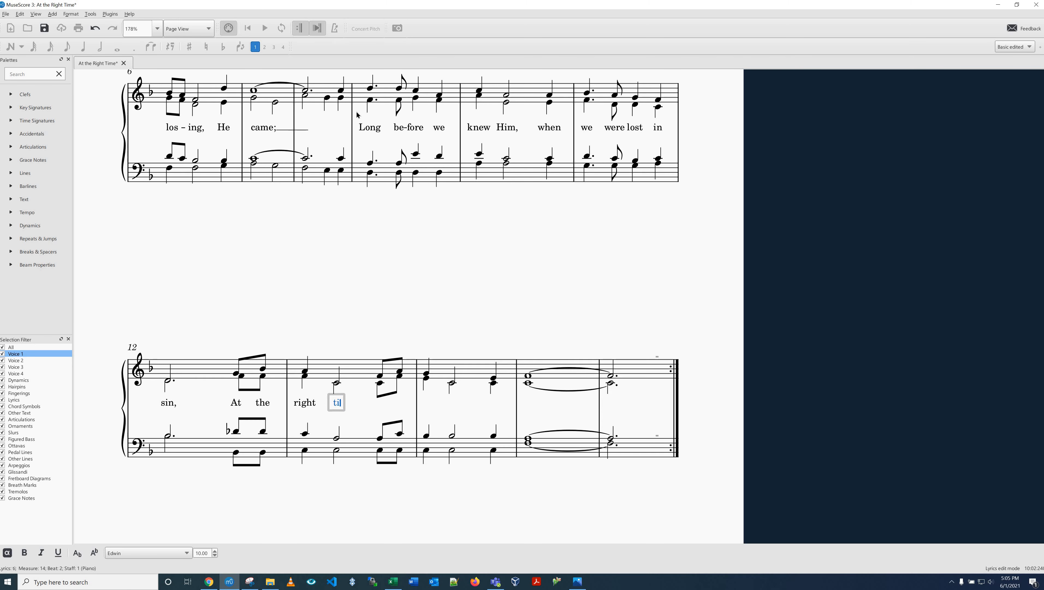
pyautogui.press('space')
pyautogui.write('at')
pyautogui.press('space')
pyautogui.write('the')
# Step: Replace the lyric "right" at the start of measure 15 with "best" and enter "time" under the next treble note
pyautogui.press('space')
pyautogui.write('right')
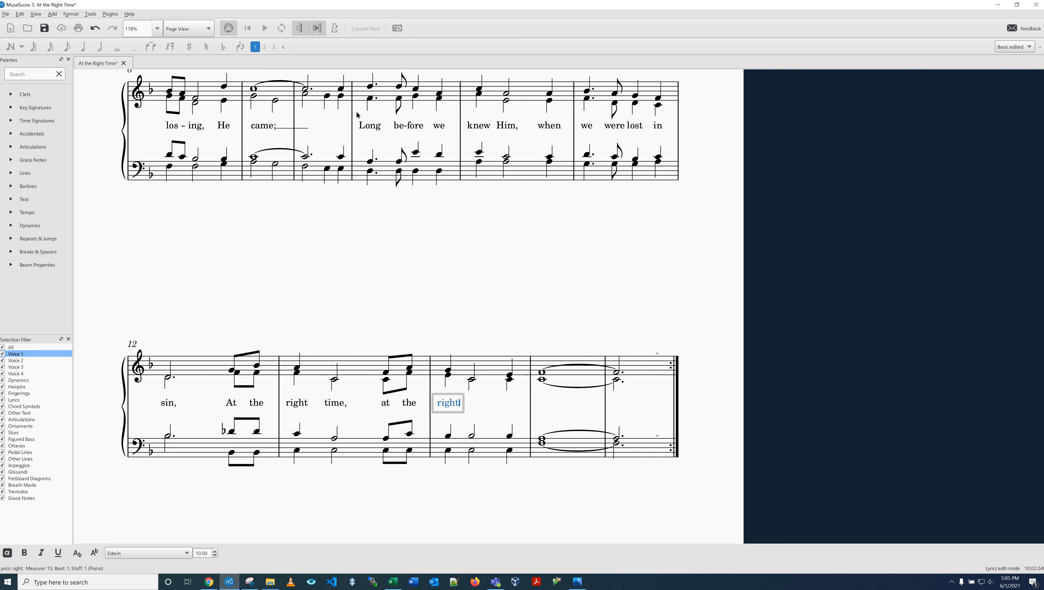
pyautogui.press('space')
pyautogui.press('BackSpace')
pyautogui.press('space')
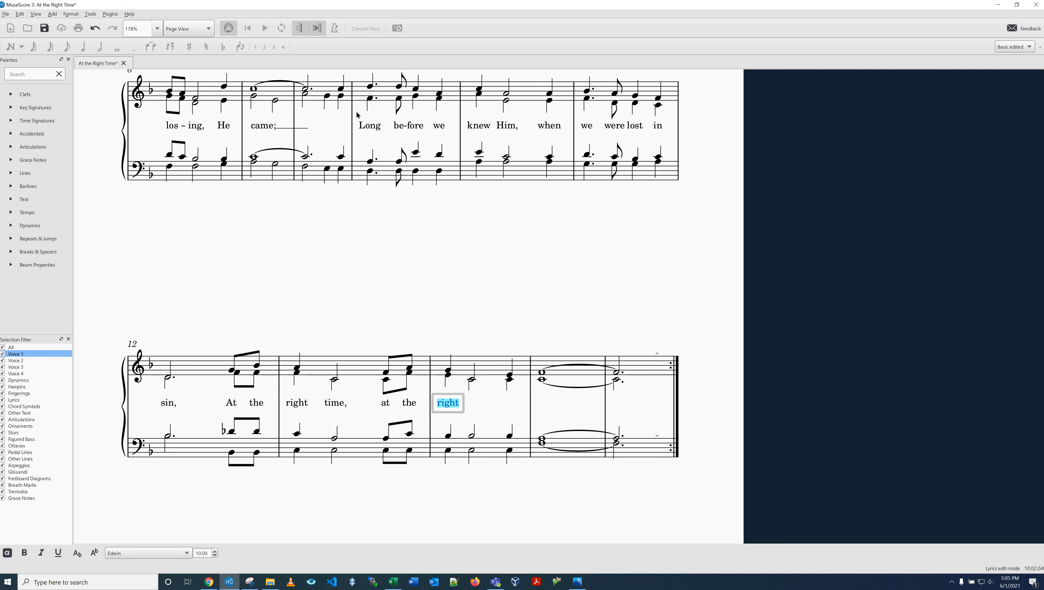
pyautogui.hotkey('shift', 'space')
pyautogui.press('Home')
pyautogui.hotkey('shift', 'End')
pyautogui.press('BackSpace')
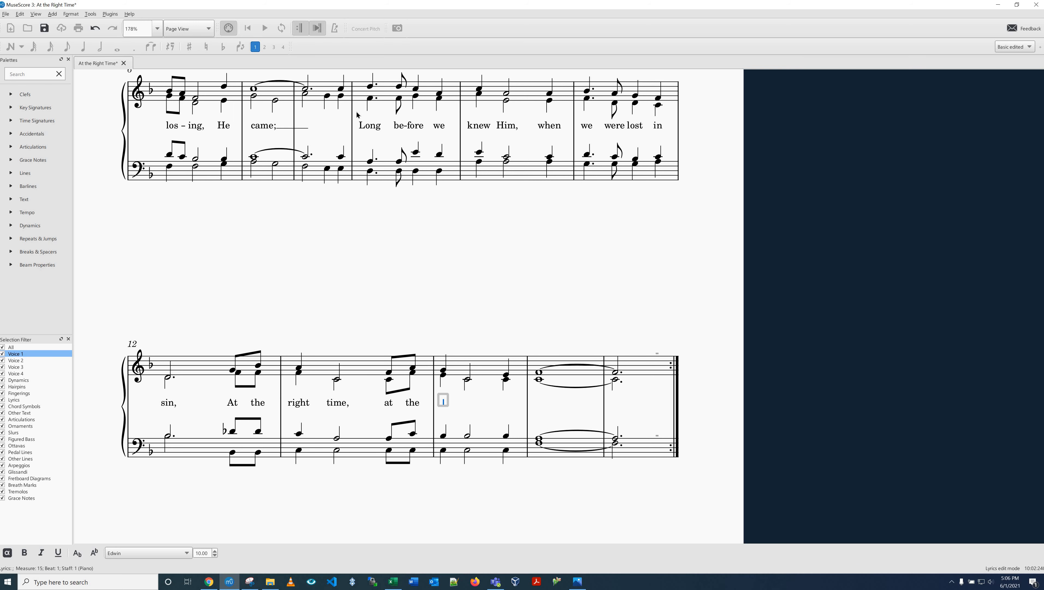
pyautogui.write('best time')
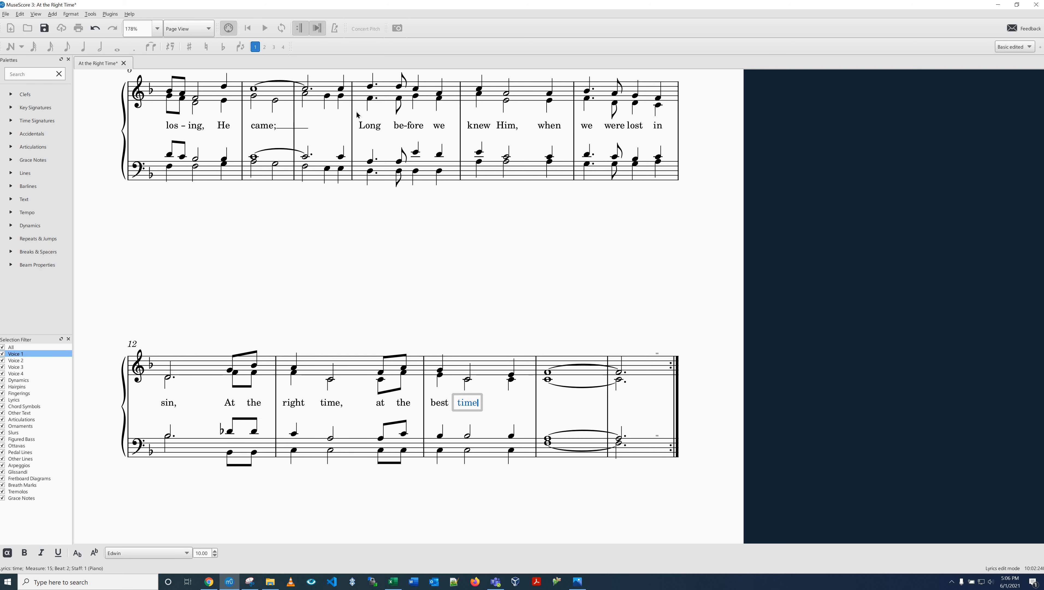
pyautogui.write(' He')
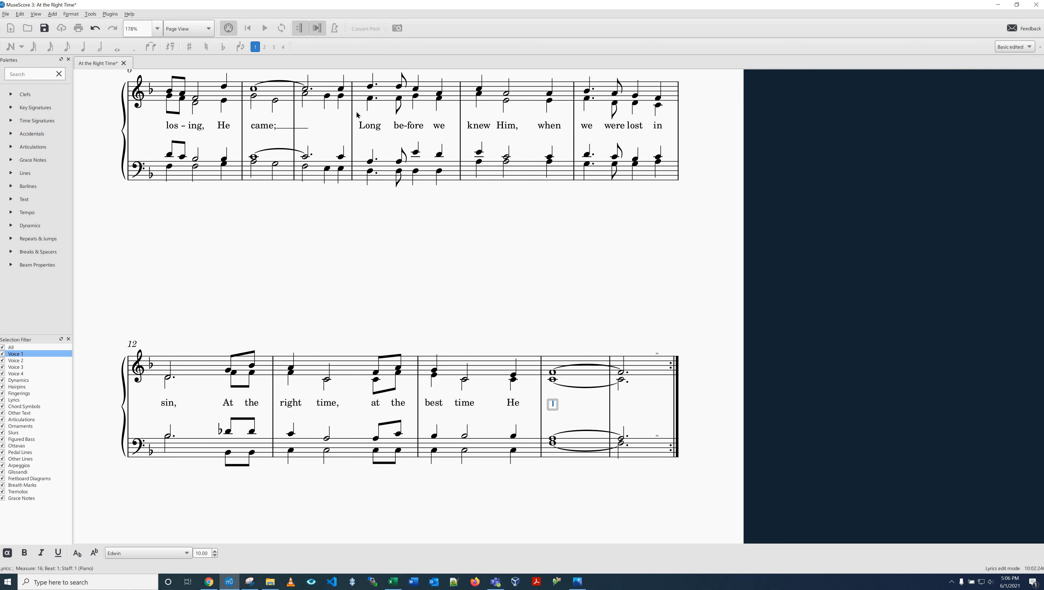
pyautogui.write(' came.')
# Step: Finish the verse with "He" under the last note of measure 15 and "came." with an extender line across the final tied notes
pyautogui.press('Escape')
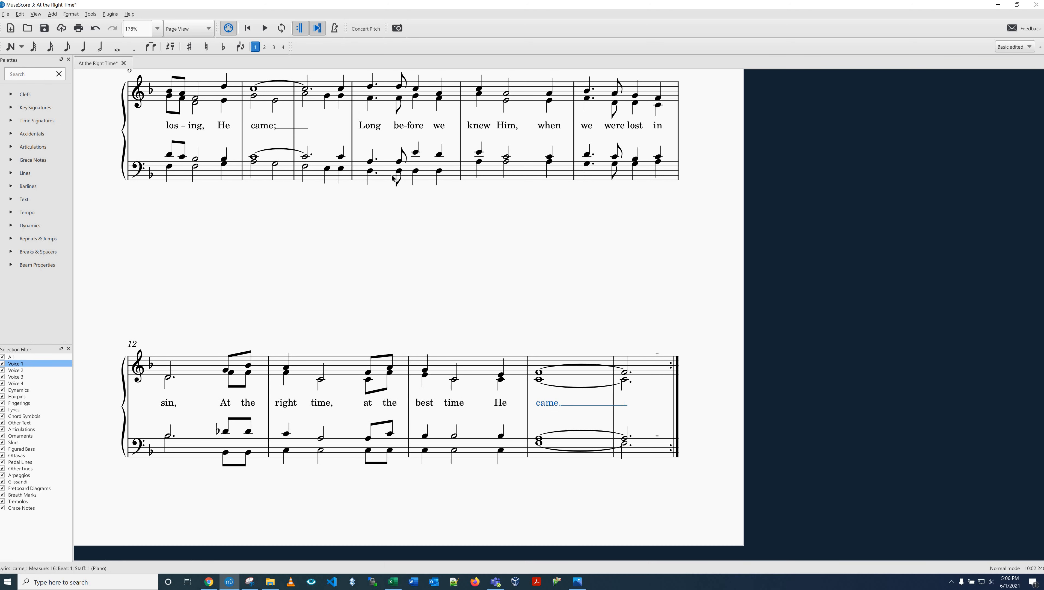
pyautogui.click(539, 303)
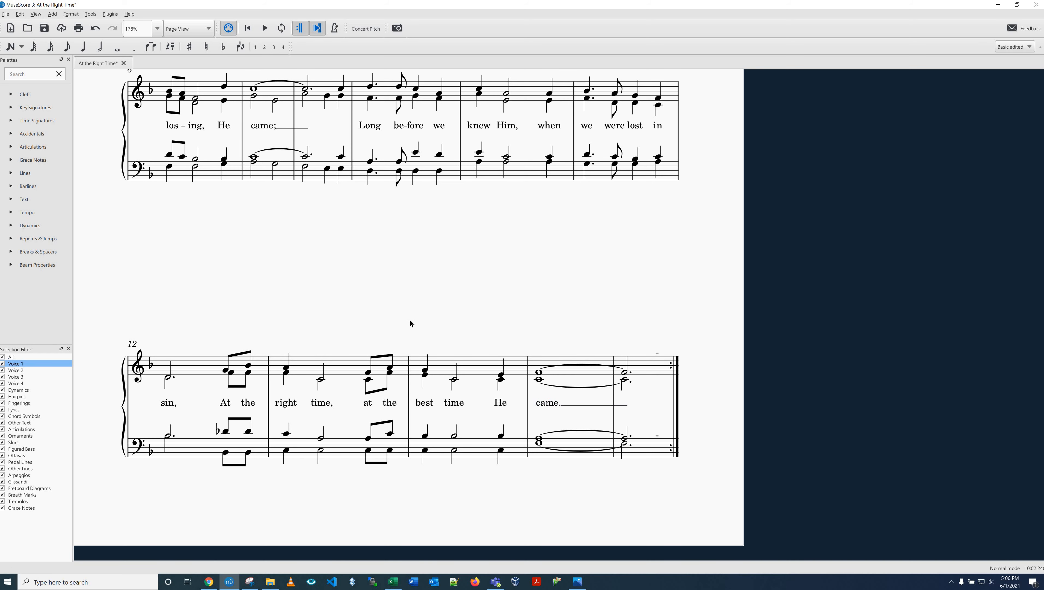
# Step: Start the second lyric line with "2.When" under the first treble note of the score and save the file
pyautogui.scroll(3, 471, 455)
pyautogui.hscroll(-10, 760, 452)
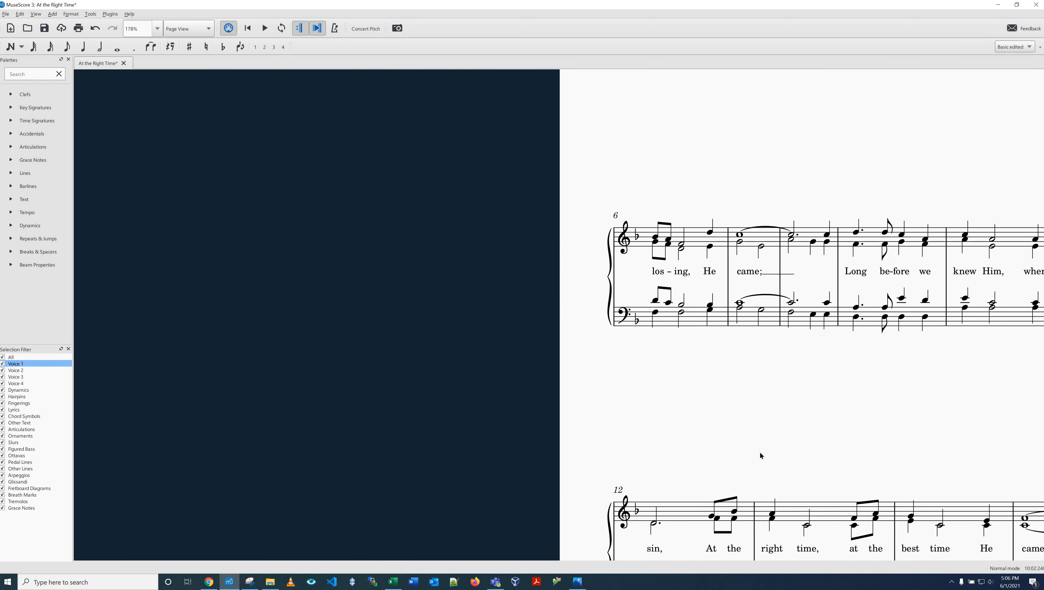
pyautogui.scroll(5, 760, 443)
pyautogui.hscroll(-8, 759, 443)
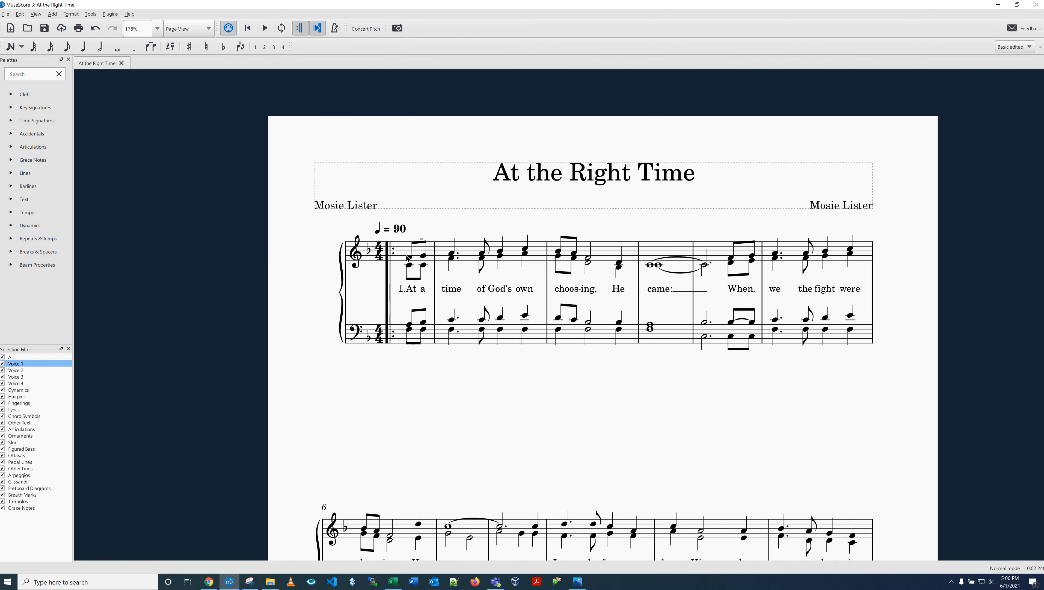
pyautogui.click(410, 258)
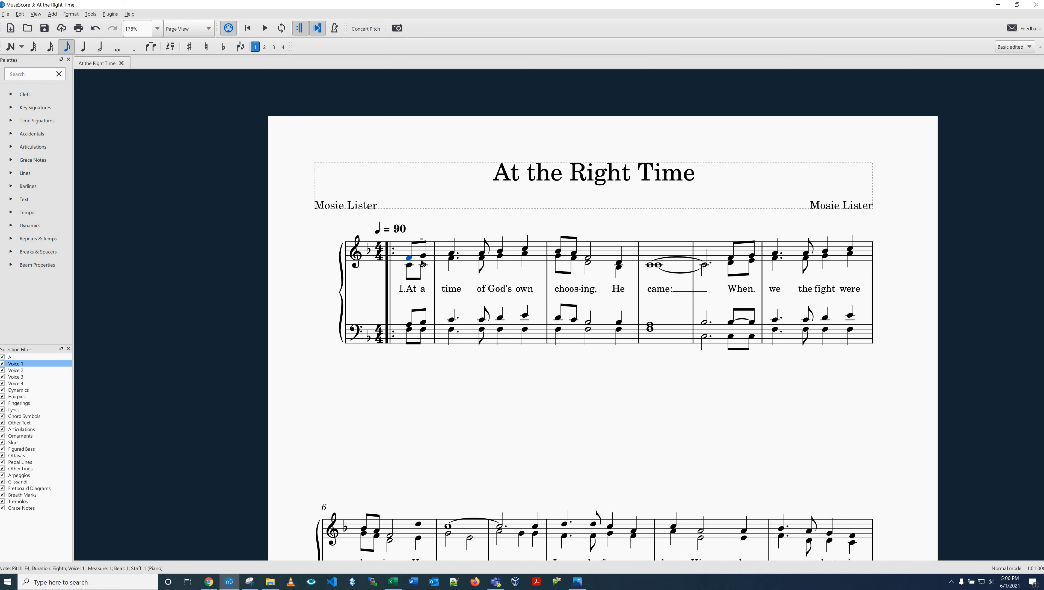
pyautogui.hotkey('ctrl', 'l')
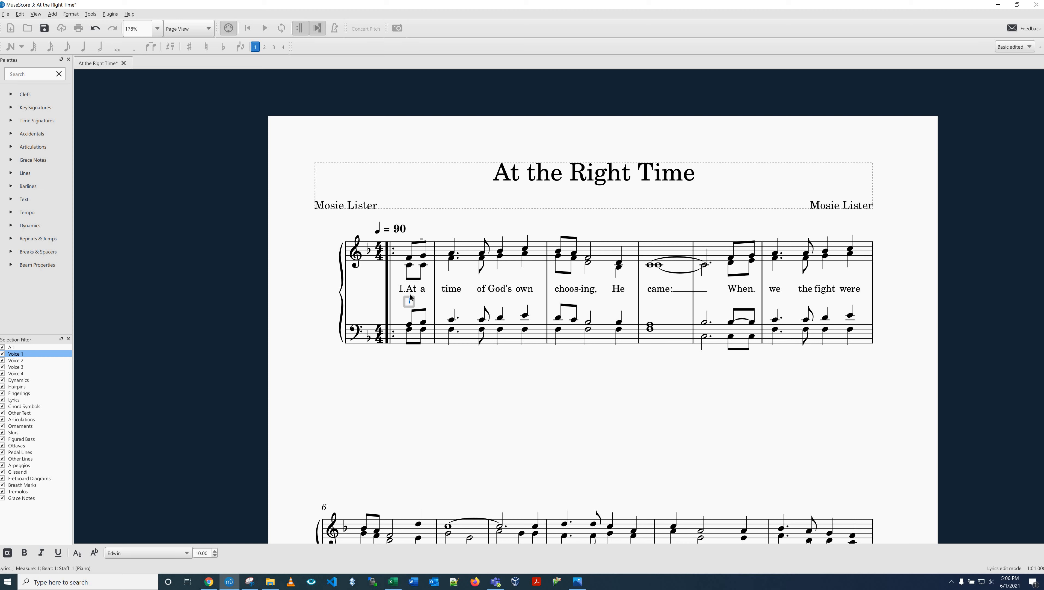
pyautogui.write('2.Wh')
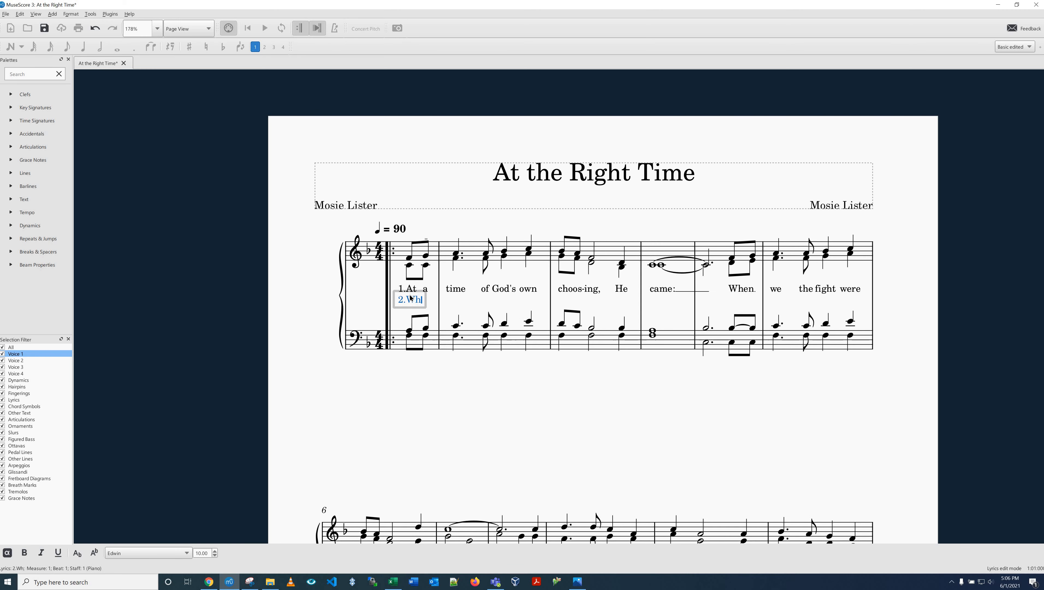
pyautogui.write('en')
pyautogui.press('Escape')
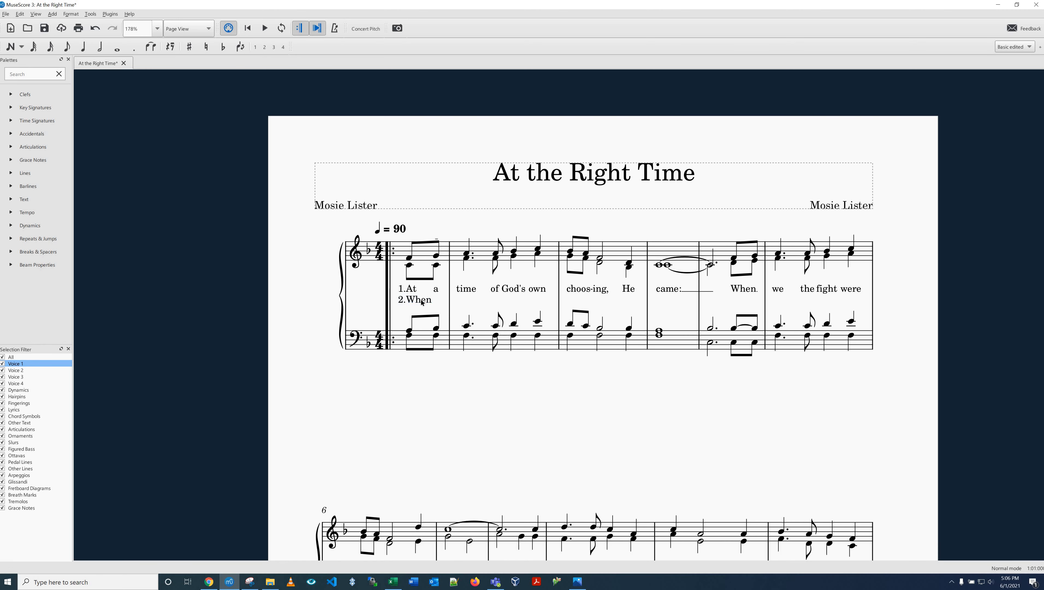
pyautogui.hotkey('ctrl', 's')
# Step: Show the Inspector and make it narrower
pyautogui.click(53, 15)
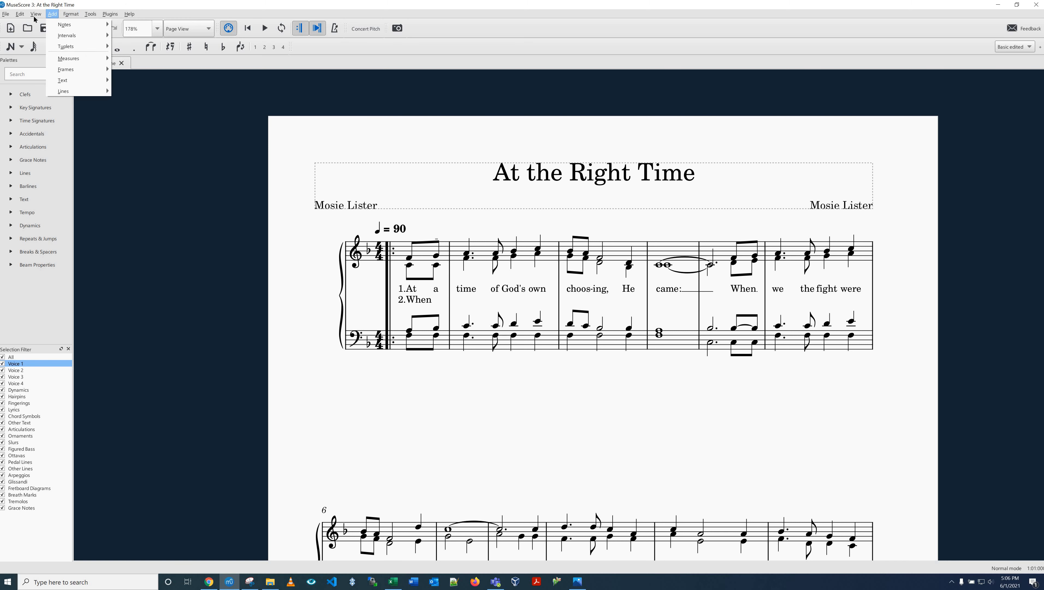
pyautogui.moveTo(35, 15)
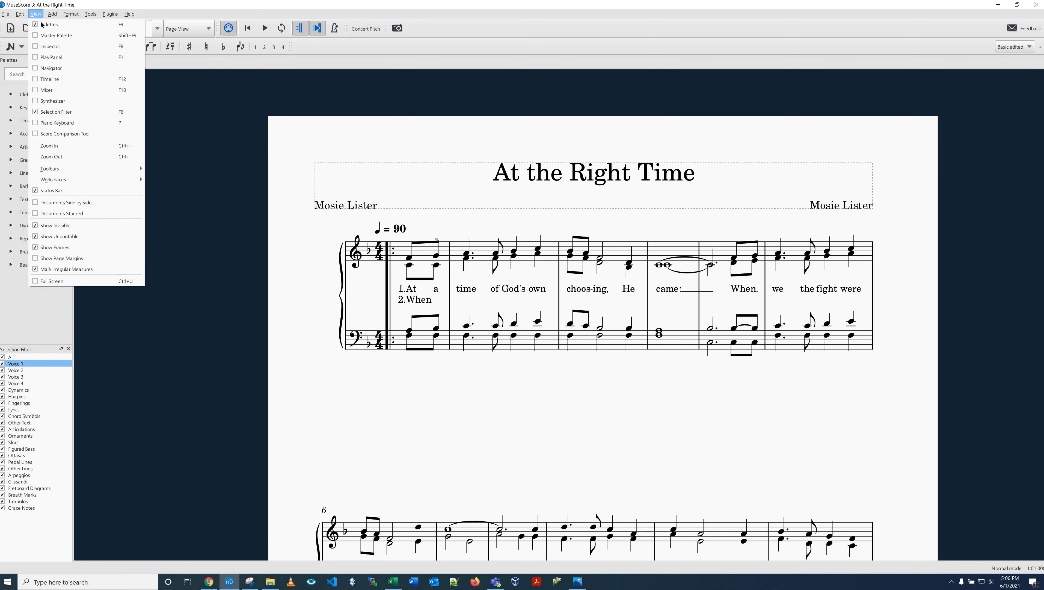
pyautogui.click(36, 50)
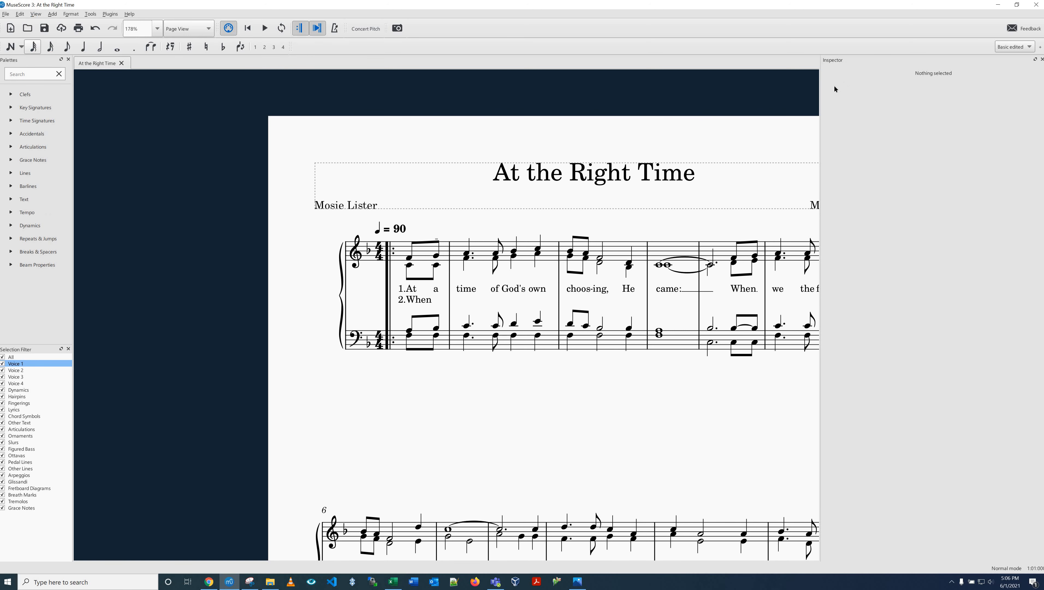
pyautogui.moveTo(822, 86); pyautogui.dragTo(868, 84)
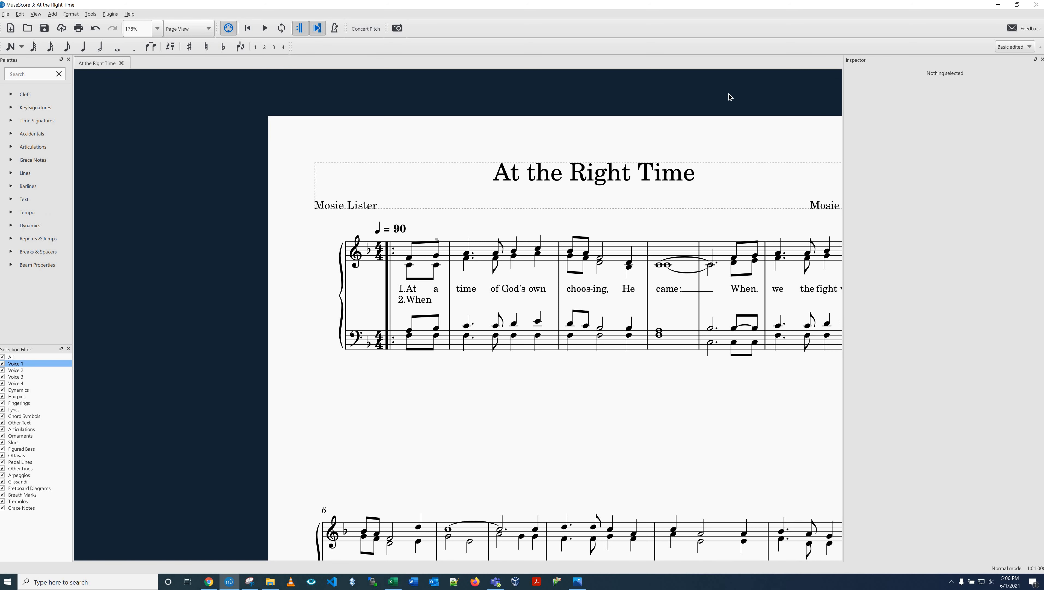
# Step: Switch the "2.When" lyric to verse 1 and back to verse 2, and hide the Inspector
pyautogui.click(416, 303)
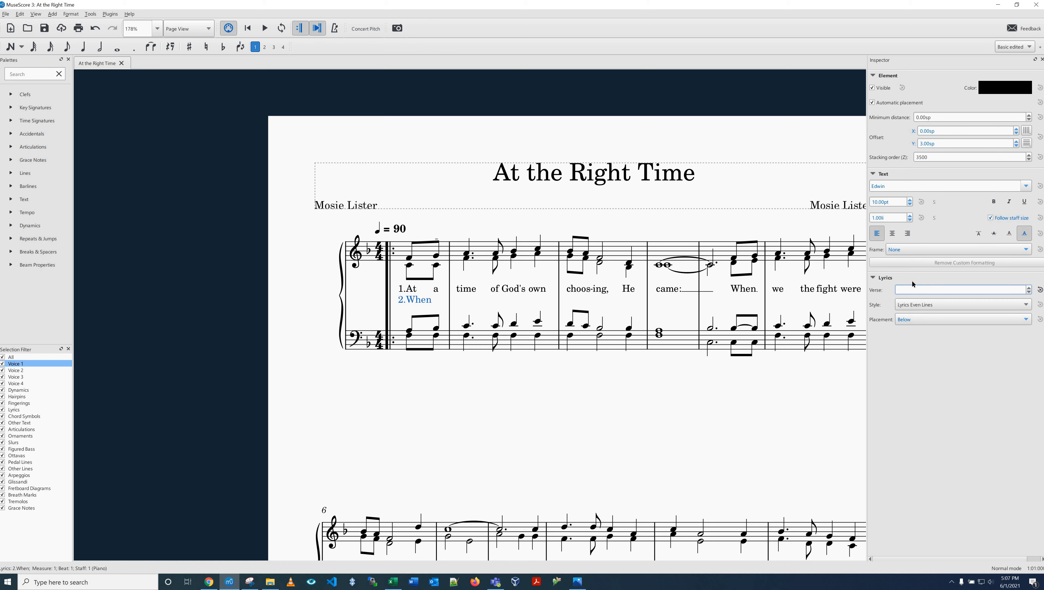
pyautogui.write('2')
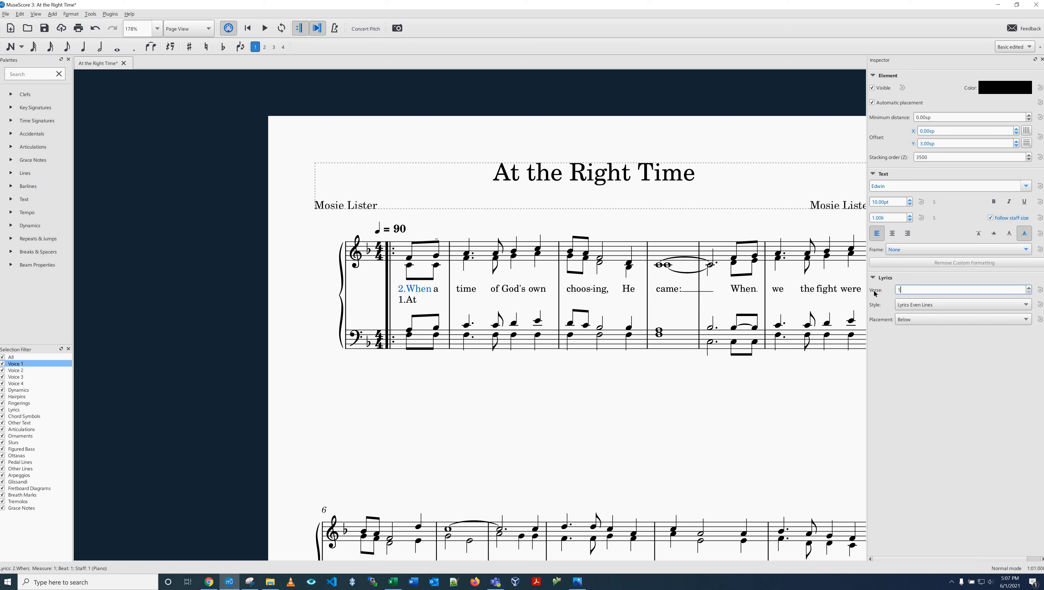
pyautogui.write('2')
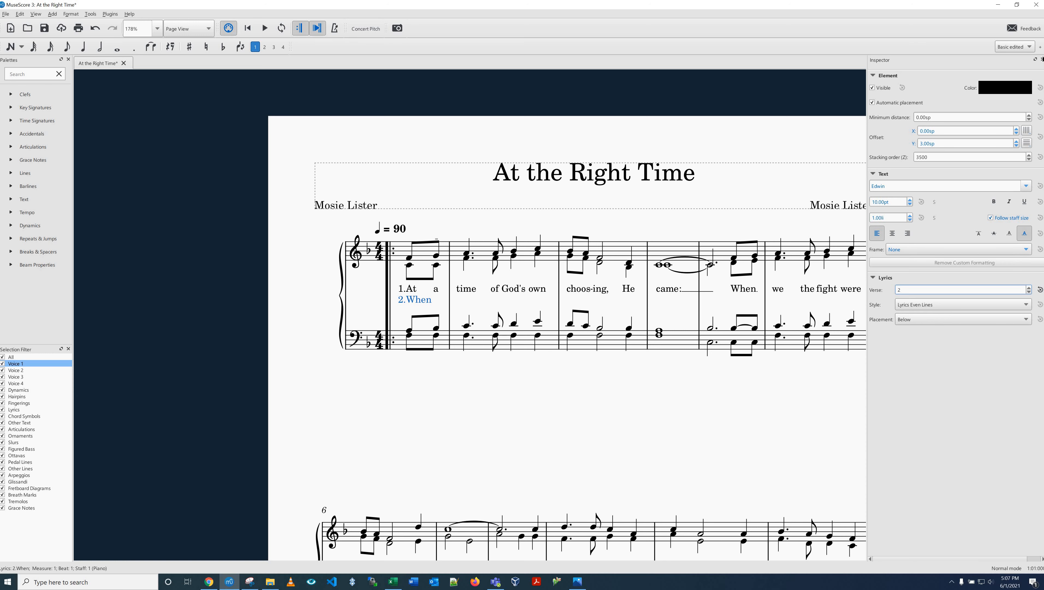
pyautogui.press('F8')
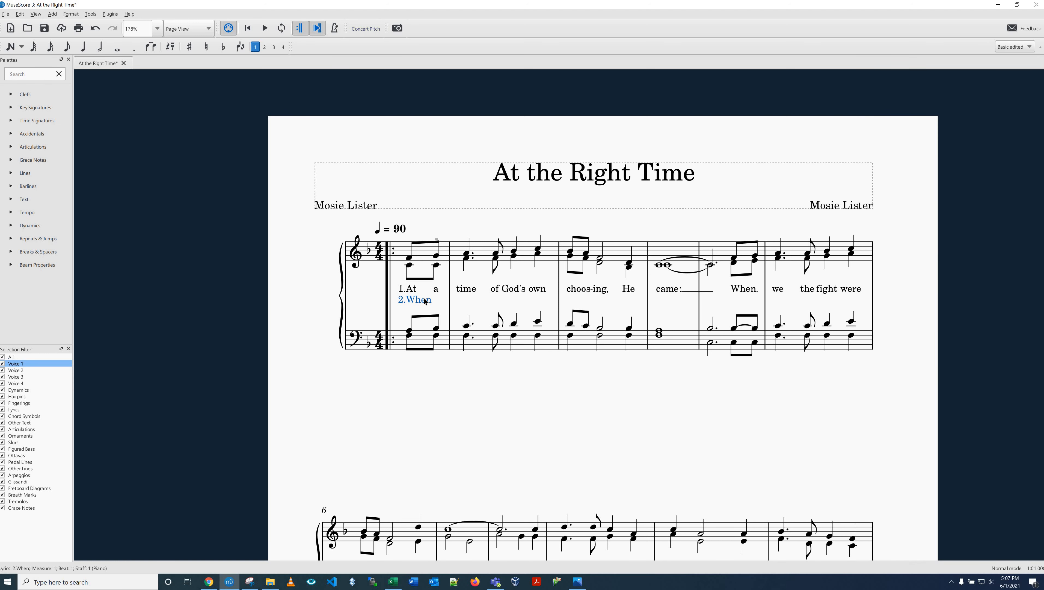
# Step: Continue verse 2 with "the" under the second note of measure 1 and "night was cold and" under the notes of measure 2
pyautogui.press('Escape')
pyautogui.click(437, 255)
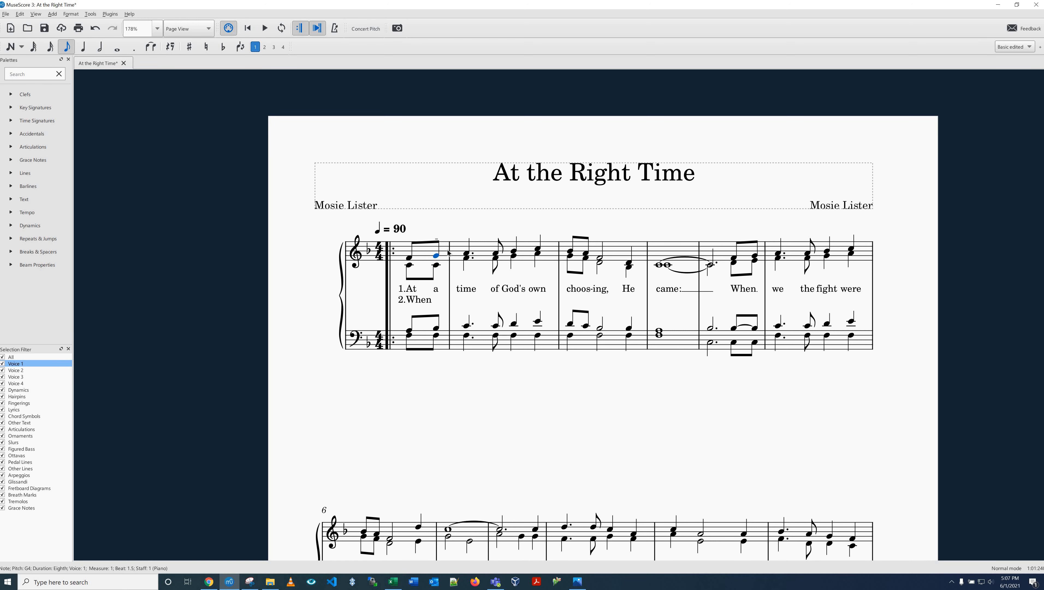
pyautogui.hotkey('ctrl', 'l')
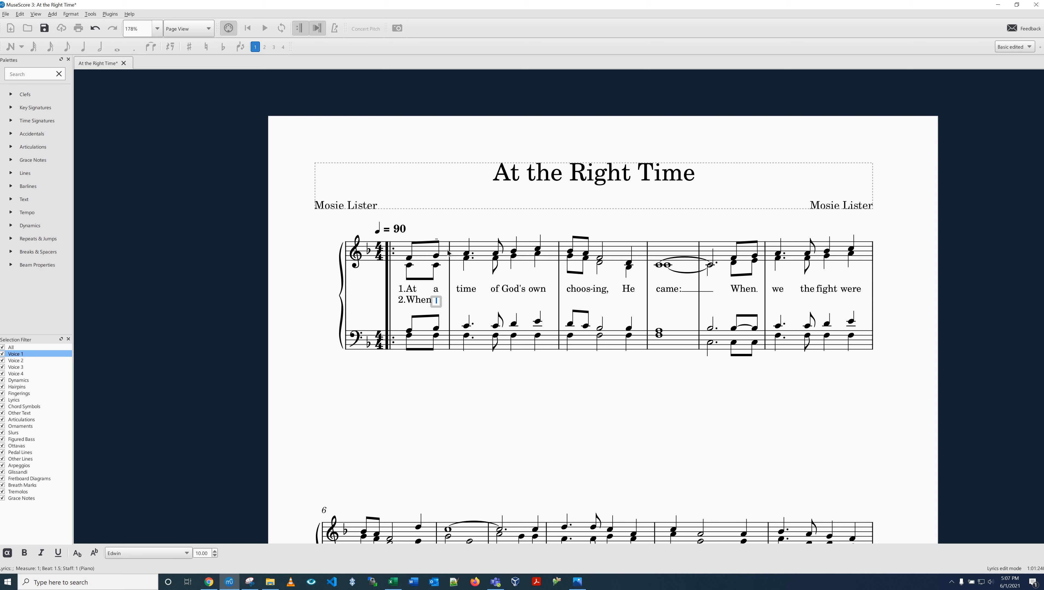
pyautogui.write('the night was ')
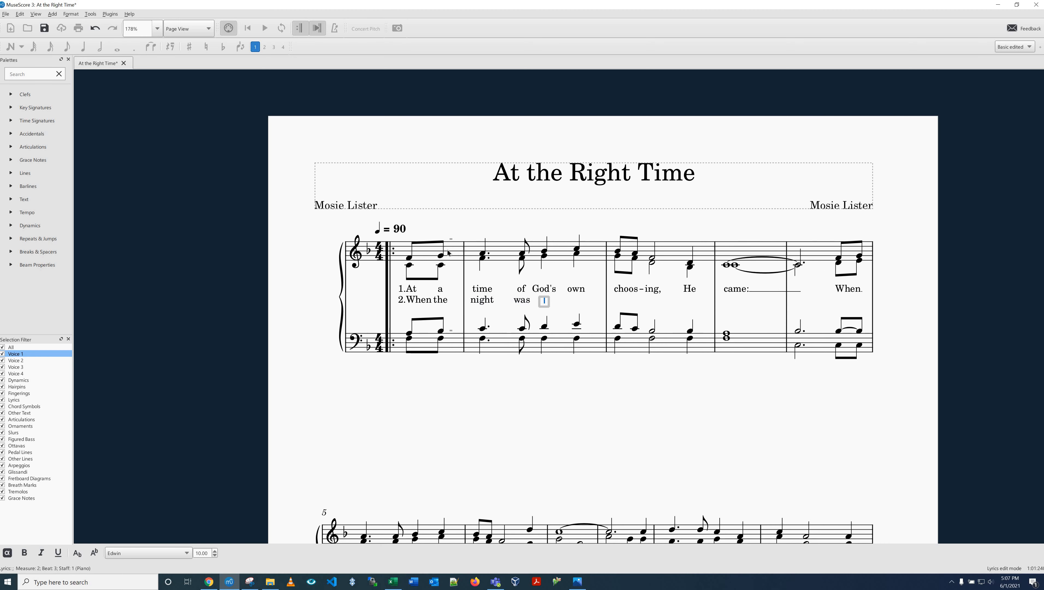
pyautogui.write('cold and d')
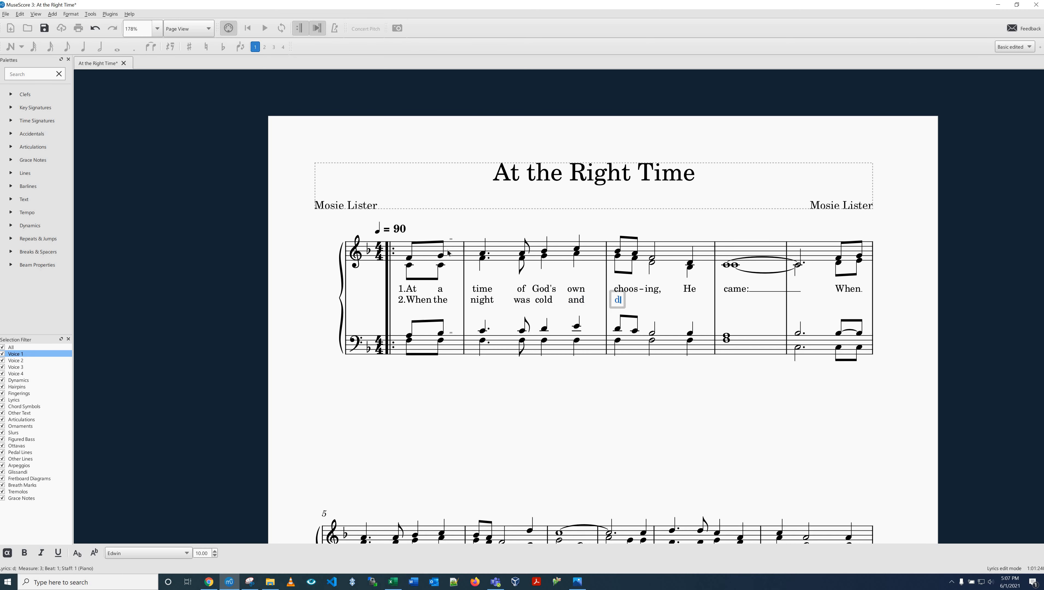
pyautogui.write('rea ')
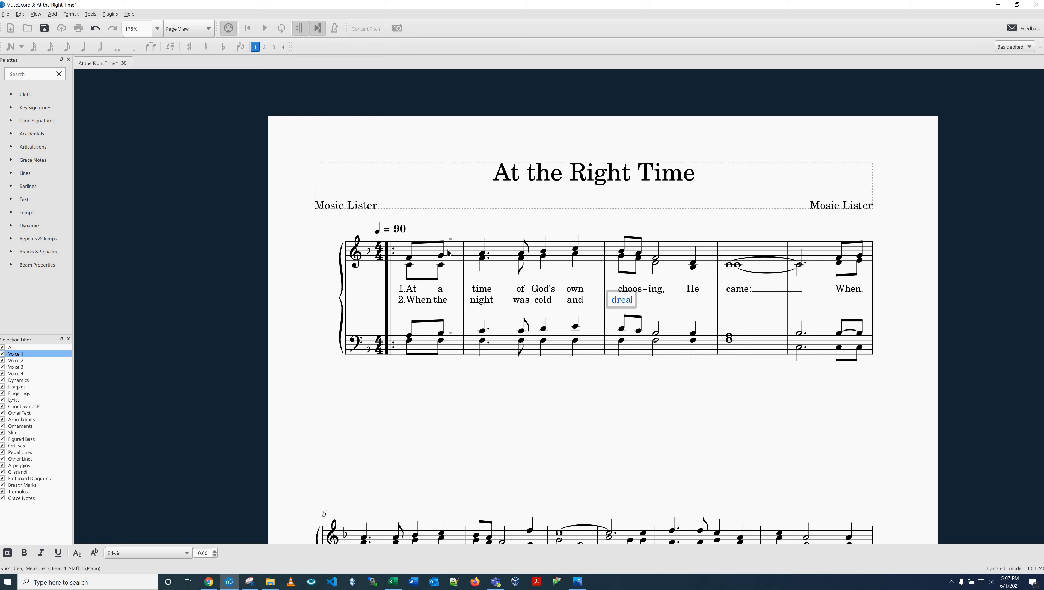
pyautogui.write('- ry, He came')
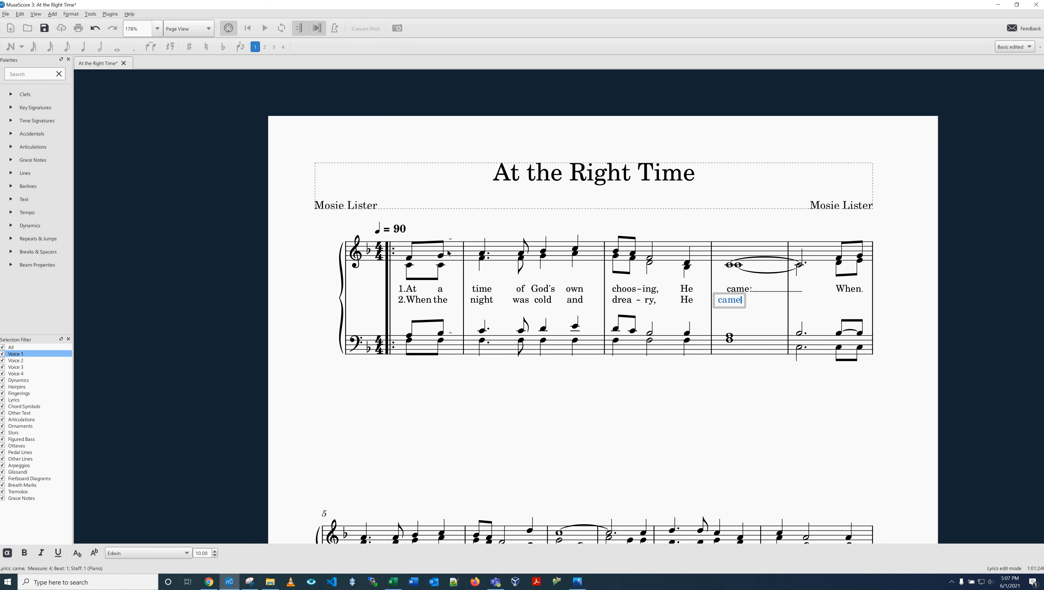
pyautogui.write(';')
# Step: Enter verse 2's "drea-ry, He" under measure 3 and "came;" with an extender line across the tied notes from measure 4
pyautogui.hotkey('shift', '-')
pyautogui.press('Escape')
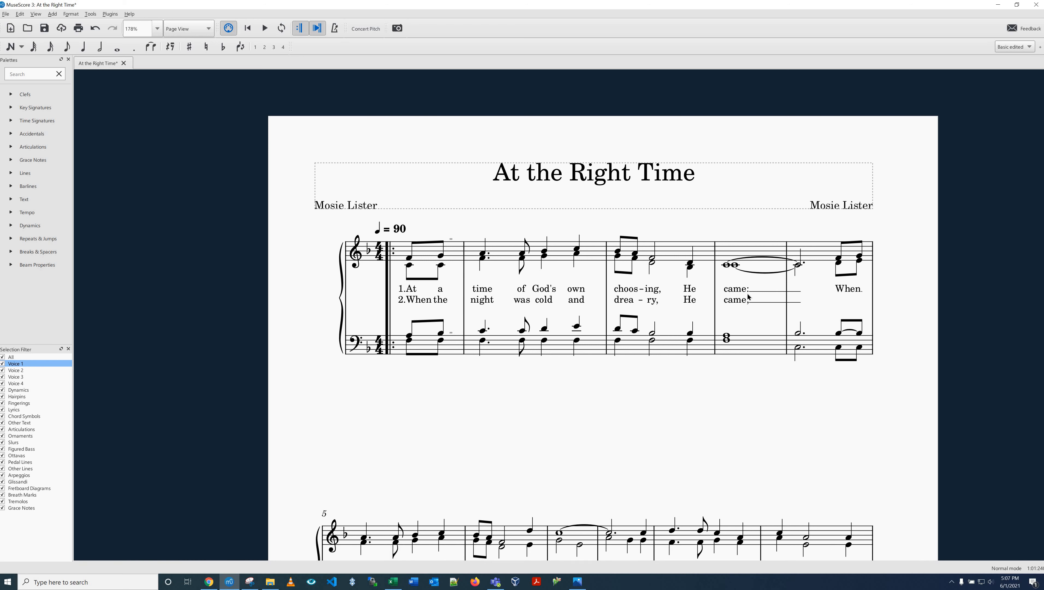
# Step: Change the colon after verse 1's "came" in measure 4 to a semicolon
pyautogui.scroll(1, 747, 330)
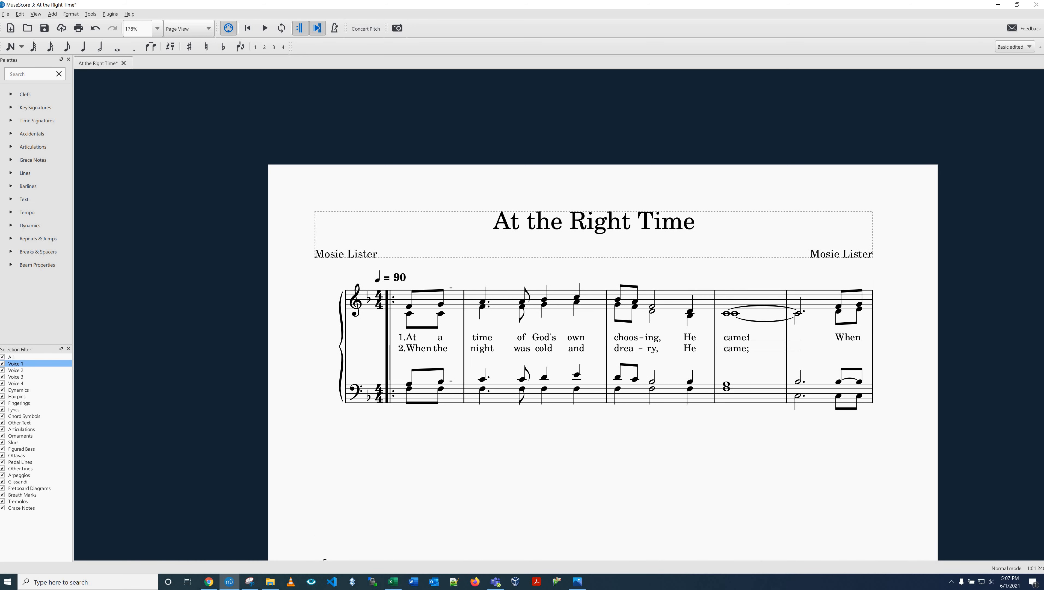
pyautogui.doubleClick(748, 338)
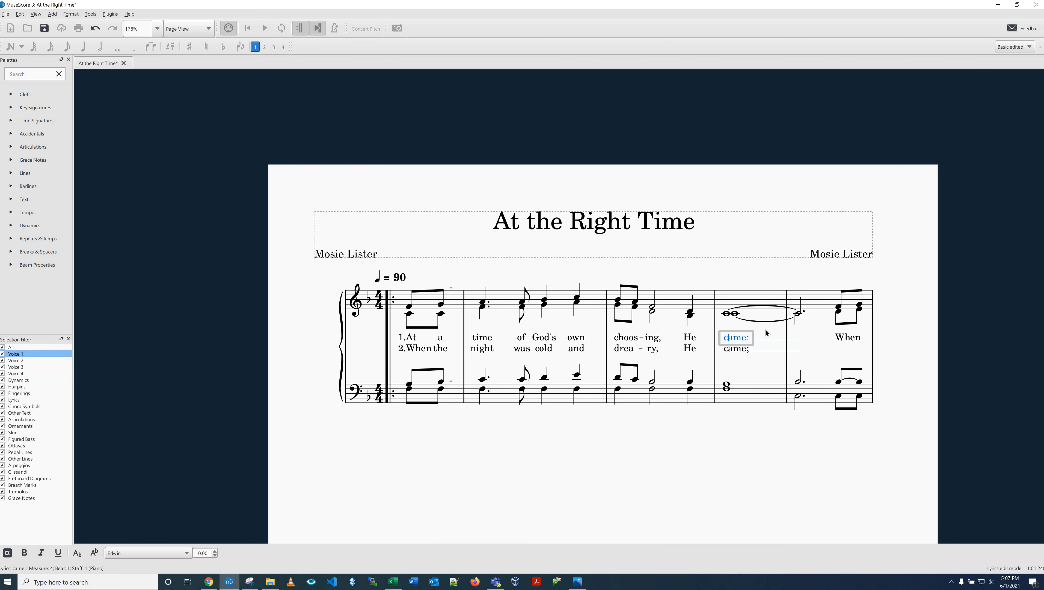
pyautogui.press('BackSpace')
pyautogui.write(';')
pyautogui.click(764, 404)
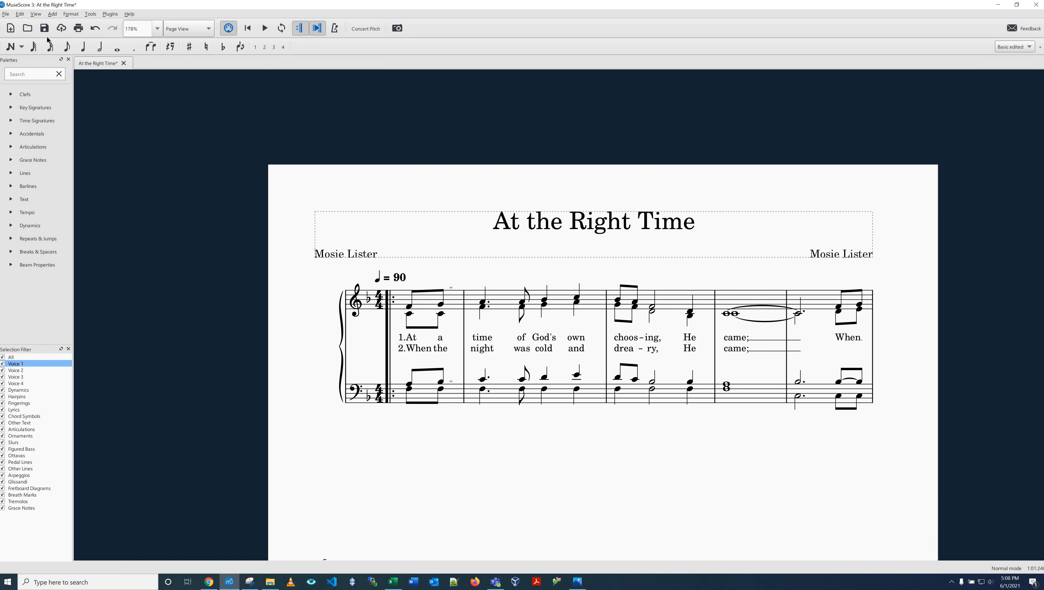
# Step: Save the score, and enter verse 2's "To His" at the end of measure 5 and "chil-dren worn and" under measure 6
pyautogui.click(45, 28)
pyautogui.click(839, 307)
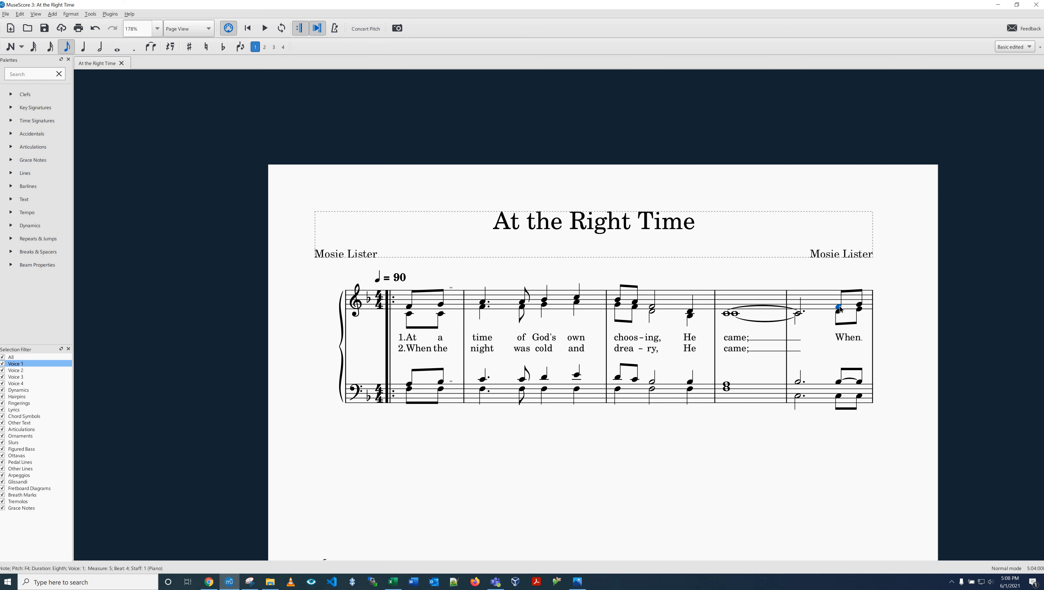
pyautogui.hotkey('ctrl', 'l')
pyautogui.write('To His chui')
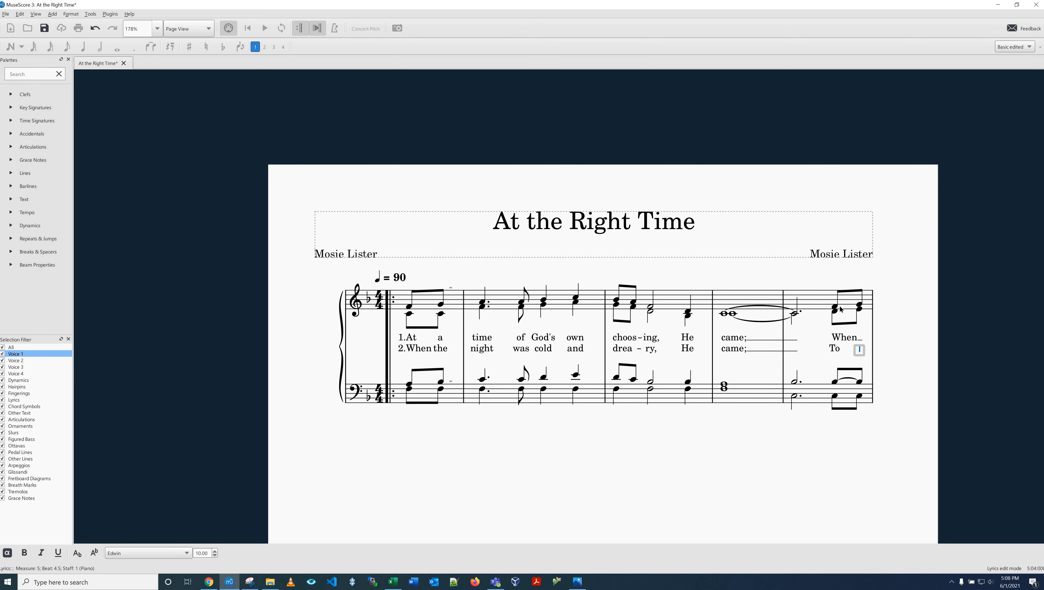
pyautogui.press('BackSpace')
pyautogui.press('BackSpace')
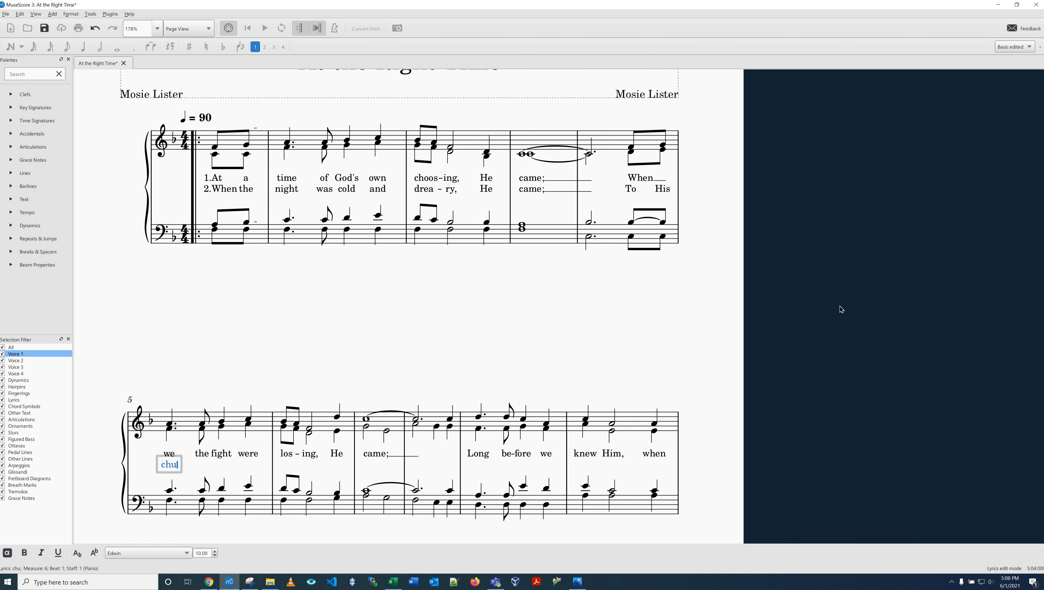
pyautogui.write('l')
pyautogui.press('-')
pyautogui.write('dren')
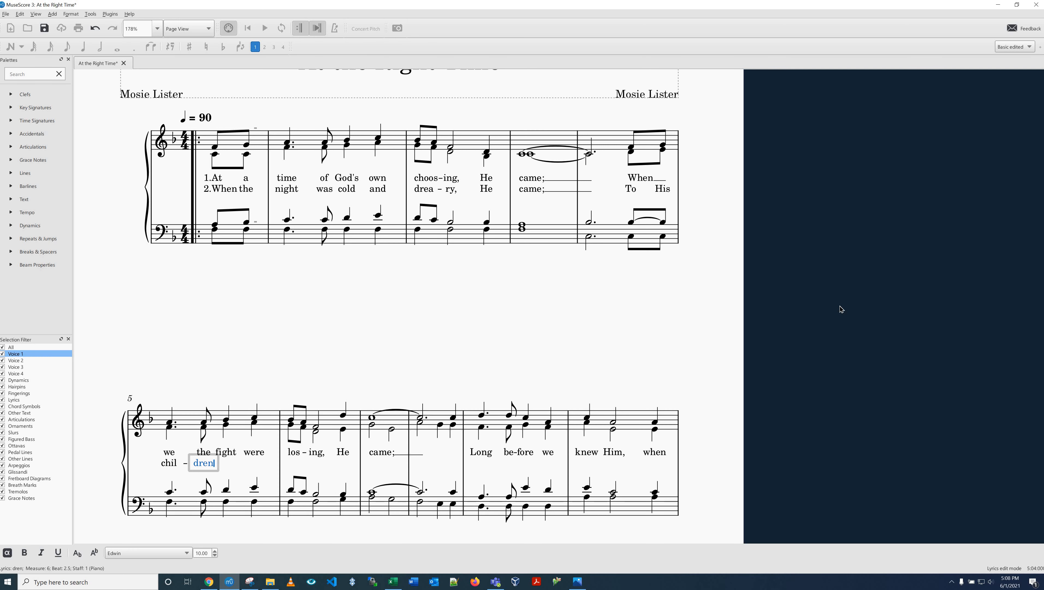
pyautogui.write(' worn and wea-')
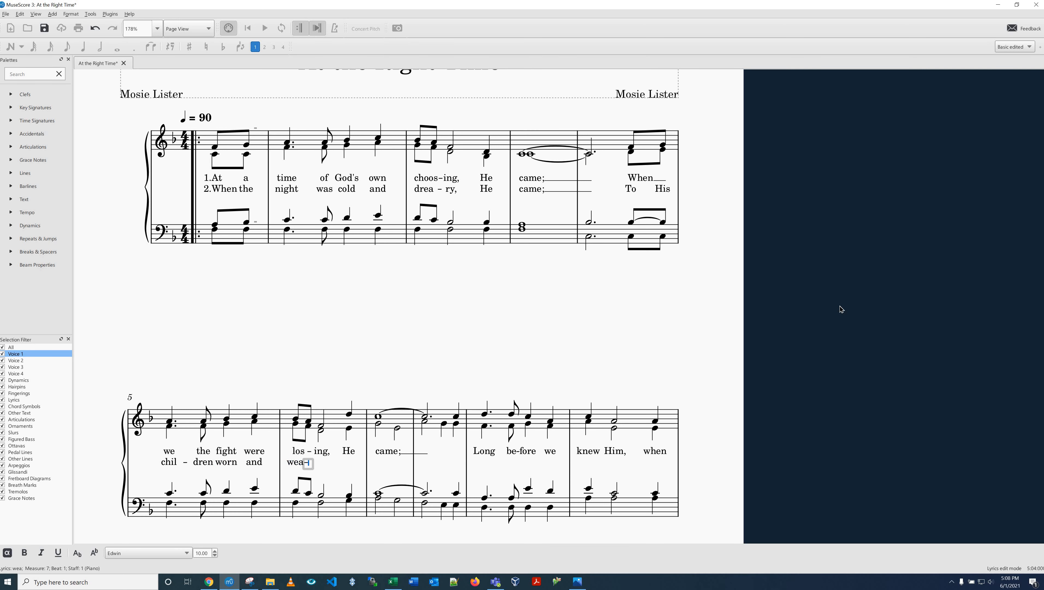
# Step: Enter verse 2's "wea-ry," and "He" under the notes of measure 7
pyautogui.press('-')
pyautogui.write('ry')
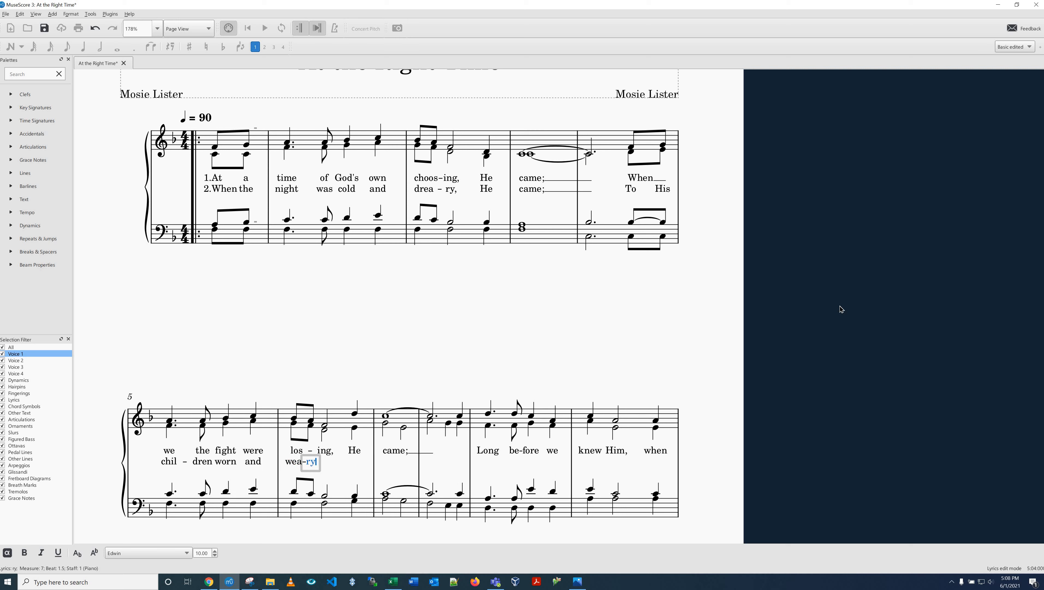
pyautogui.press('BackSpace')
pyautogui.press('BackSpace')
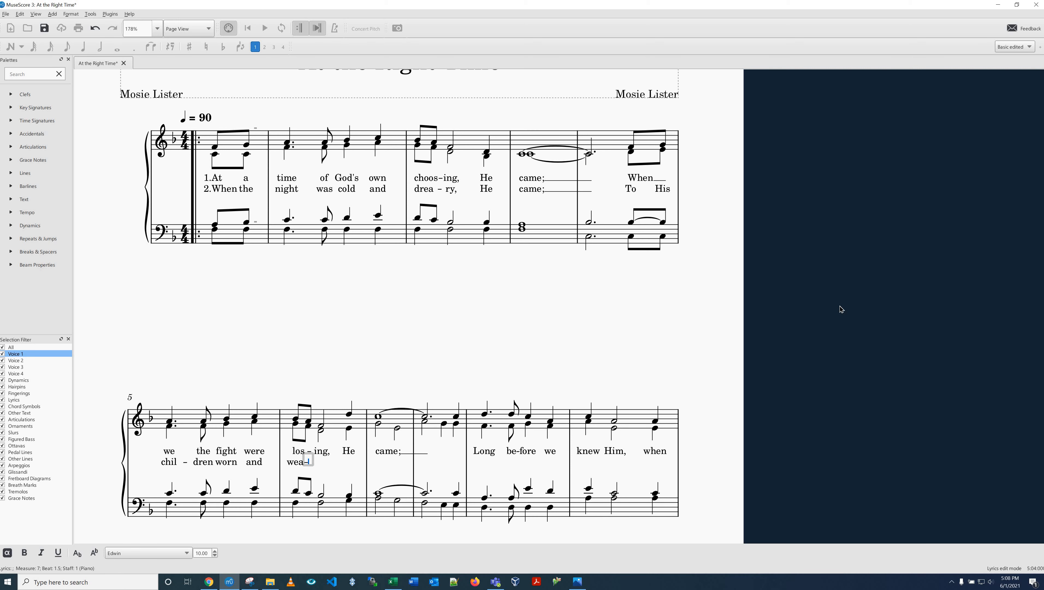
pyautogui.write('ry,')
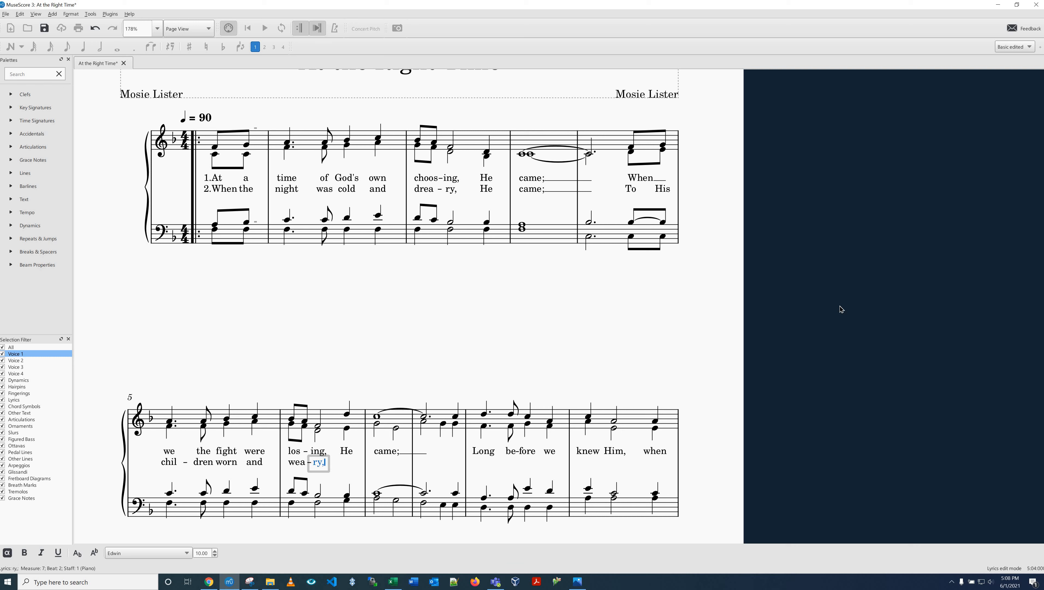
pyautogui.press('space')
pyautogui.write('Gew')
pyautogui.press('space')
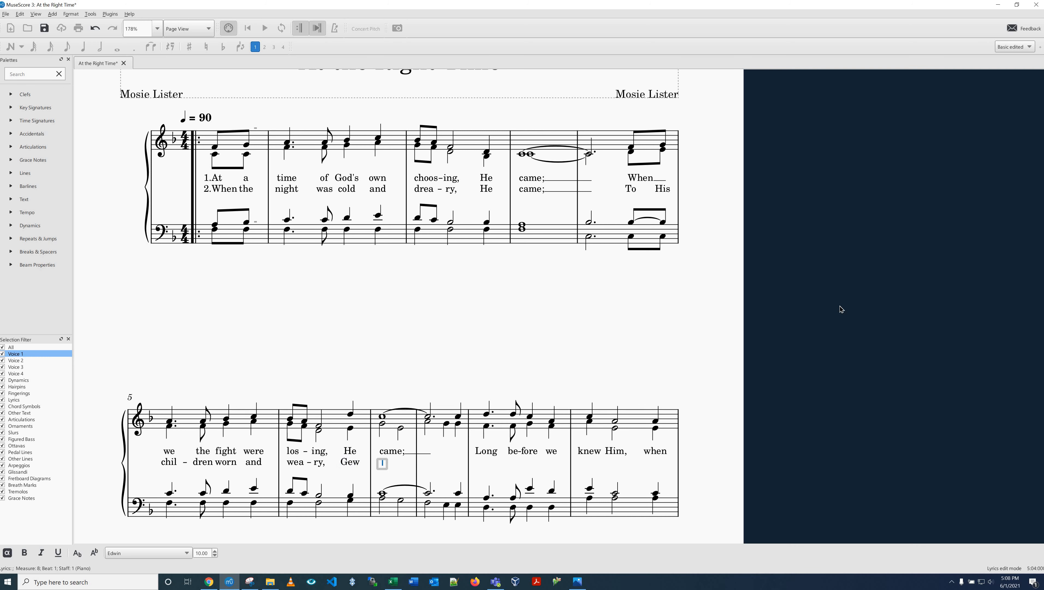
pyautogui.hotkey('shift', 'space')
pyautogui.write('He')
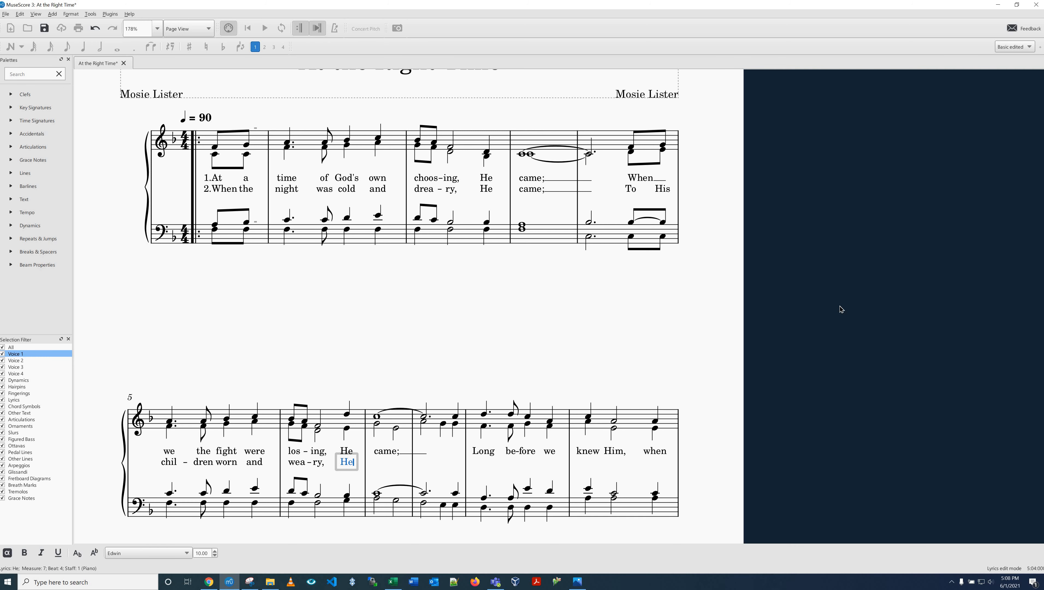
# Step: Enter verse 2's "came;" under measure 8 with an extender line across the tied notes
pyautogui.press('space')
pyautogui.write('came;')
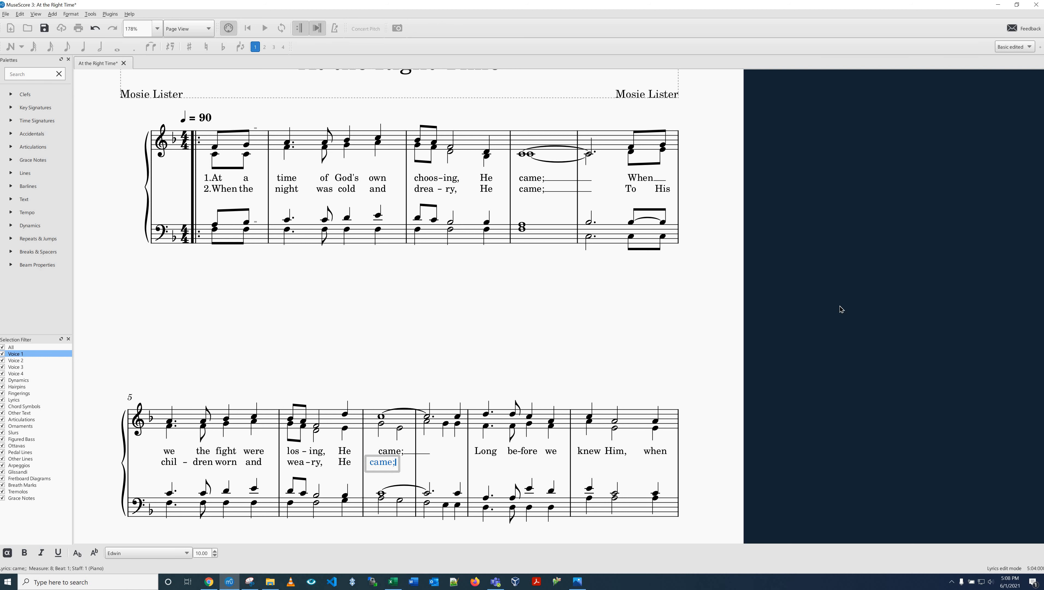
pyautogui.press('_')
pyautogui.press('_')
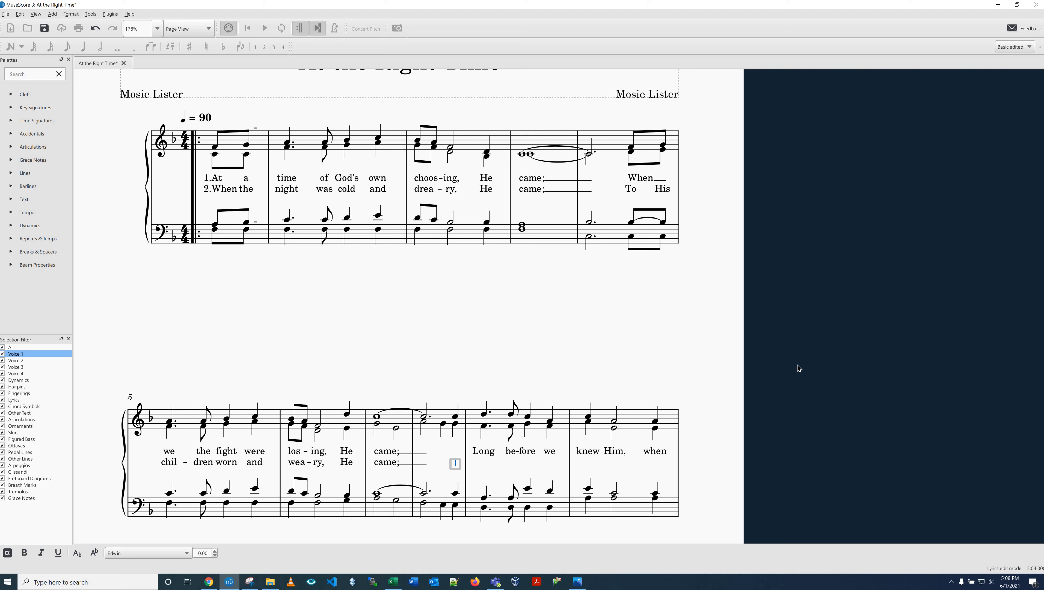
# Step: Enter verse 2's "To bring us out of dark-ness, to make us His a-gain," from the last note of measure 9 to measure 13
pyautogui.write('To')
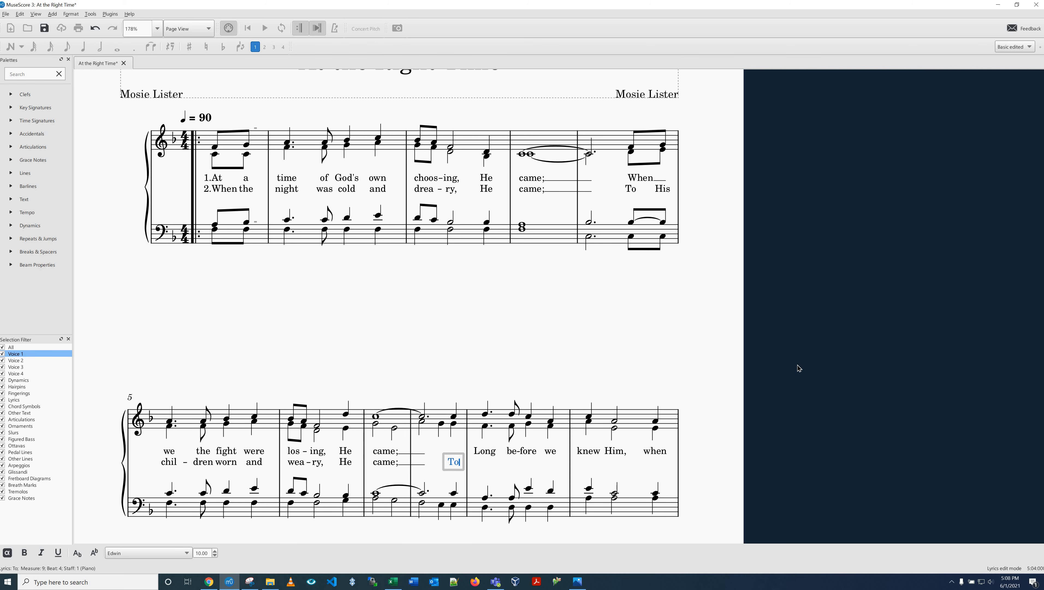
pyautogui.press('space')
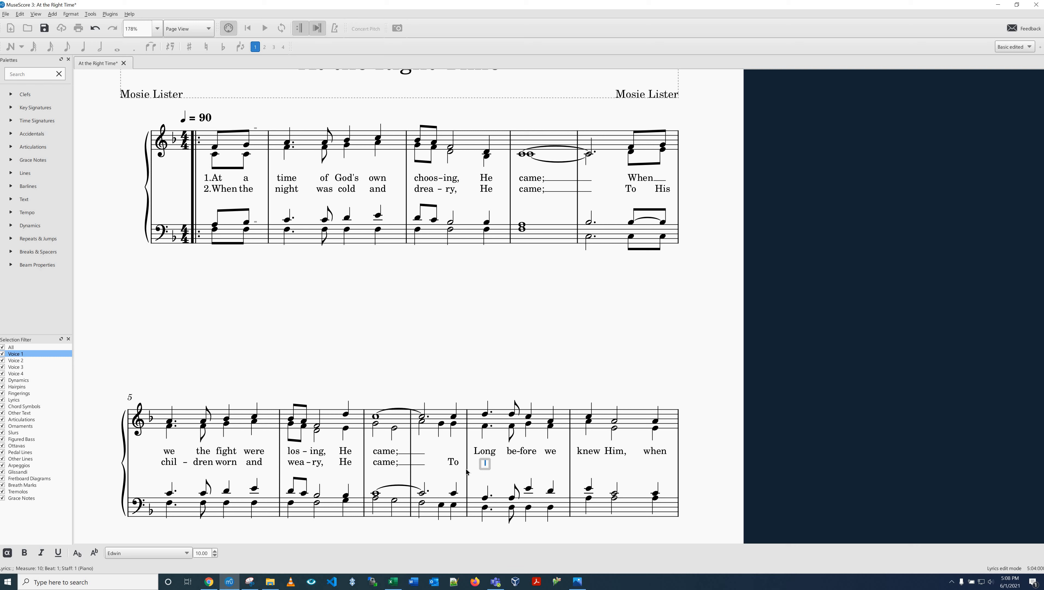
pyautogui.write('bring us out')
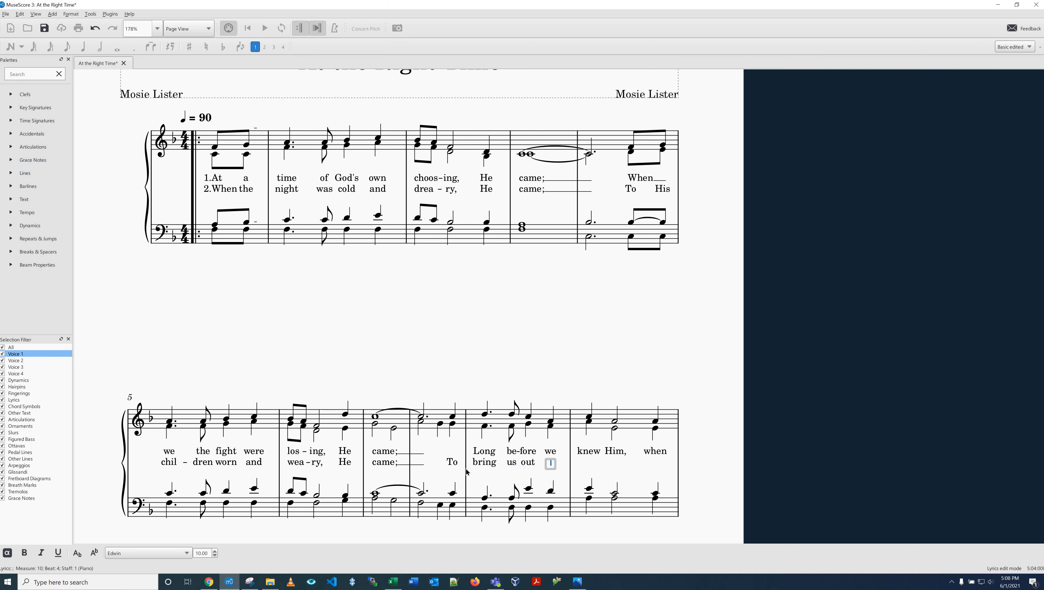
pyautogui.write(' of dark-ness')
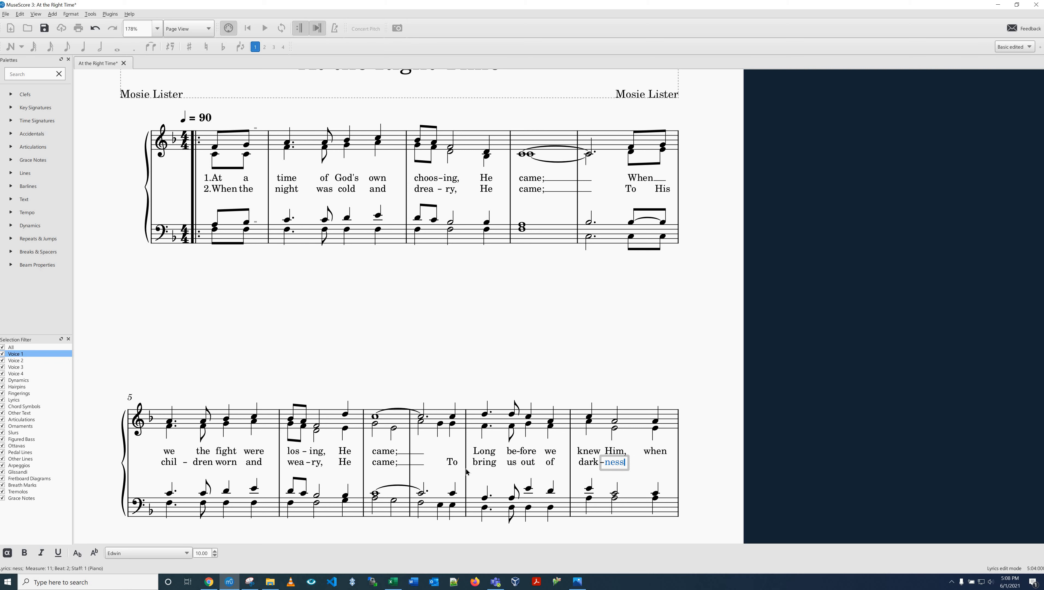
pyautogui.write(', to make us Hi')
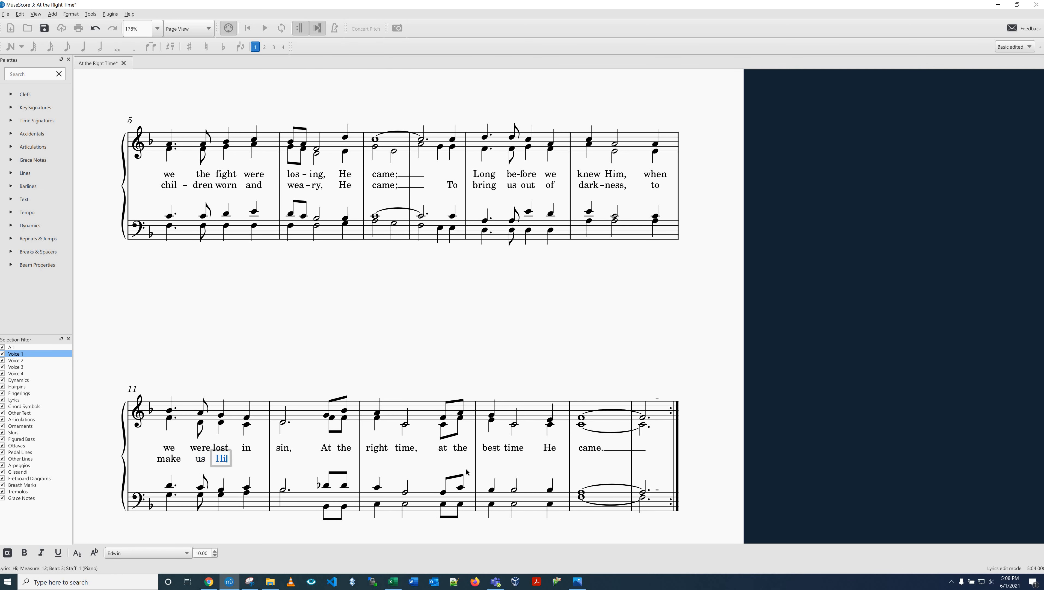
pyautogui.write('s a - gain,')
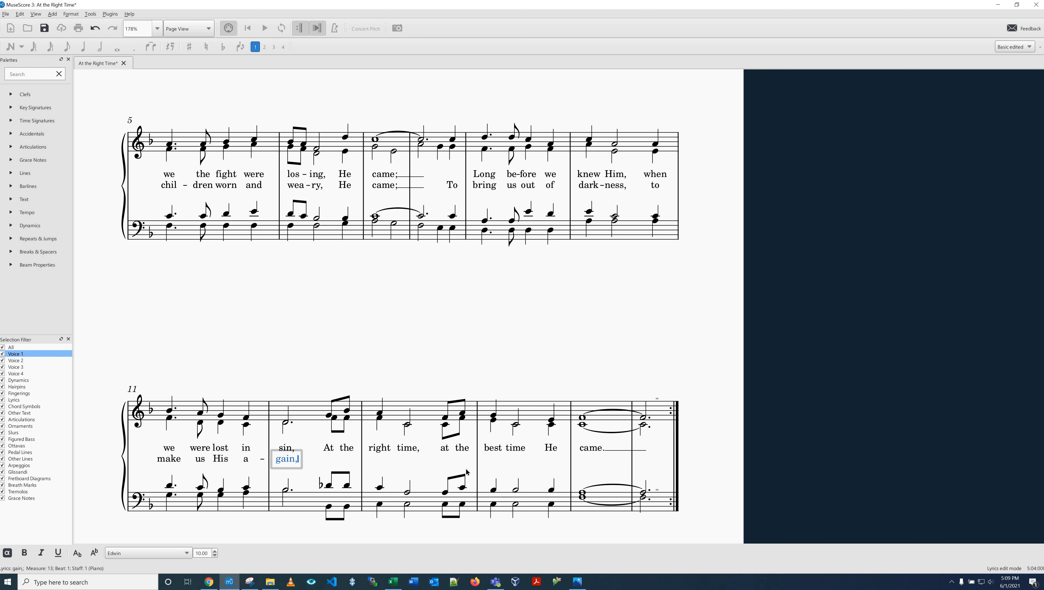
pyautogui.press('space')
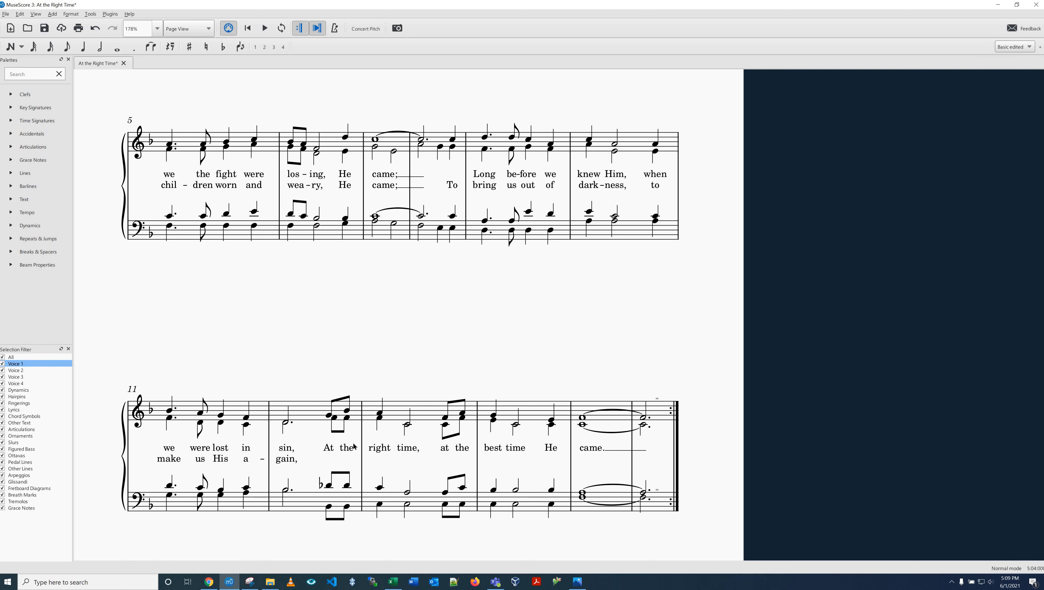
pyautogui.press('Escape')
# Step: Copy verse 1's refrain lyrics from "At the right time" to "came." and paste them at the soprano's first eighth note in measure 13
pyautogui.click(329, 448)
pyautogui.keyDown('shift'); pyautogui.click(597, 450); pyautogui.keyUp('shift')
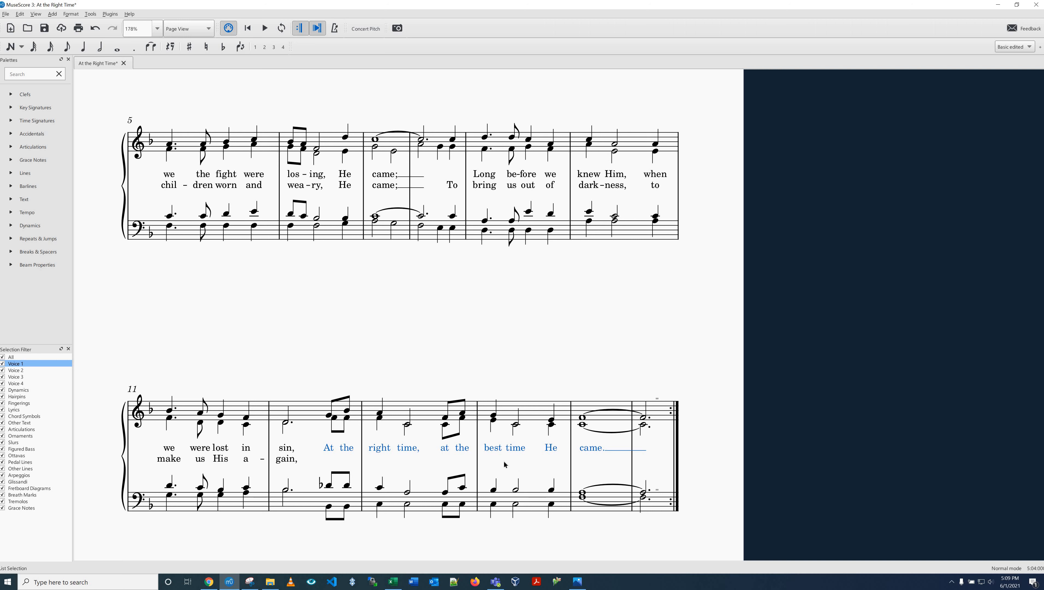
pyautogui.rightClick(518, 447)
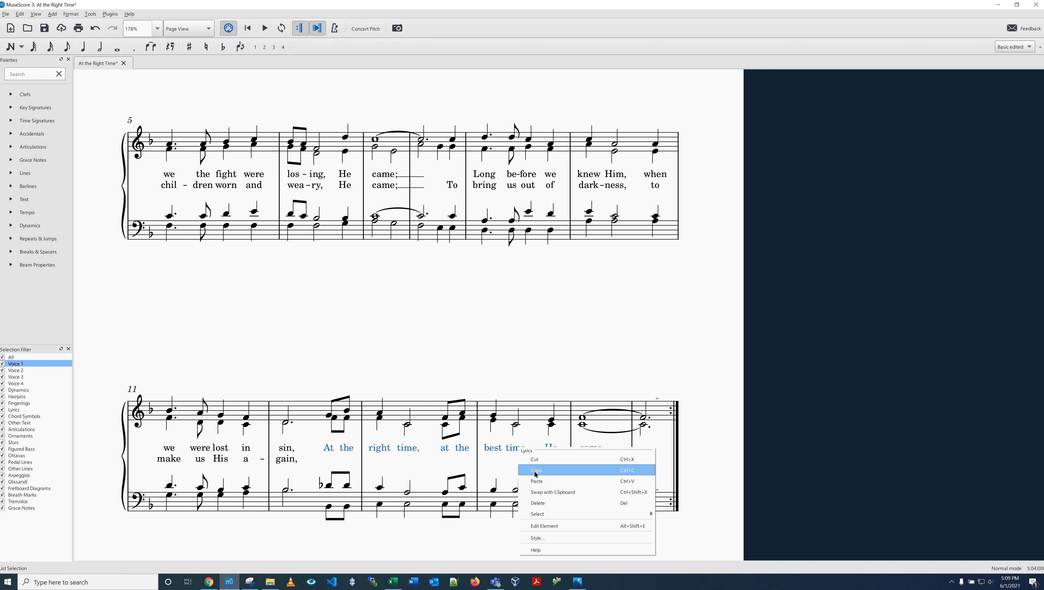
pyautogui.click(330, 417)
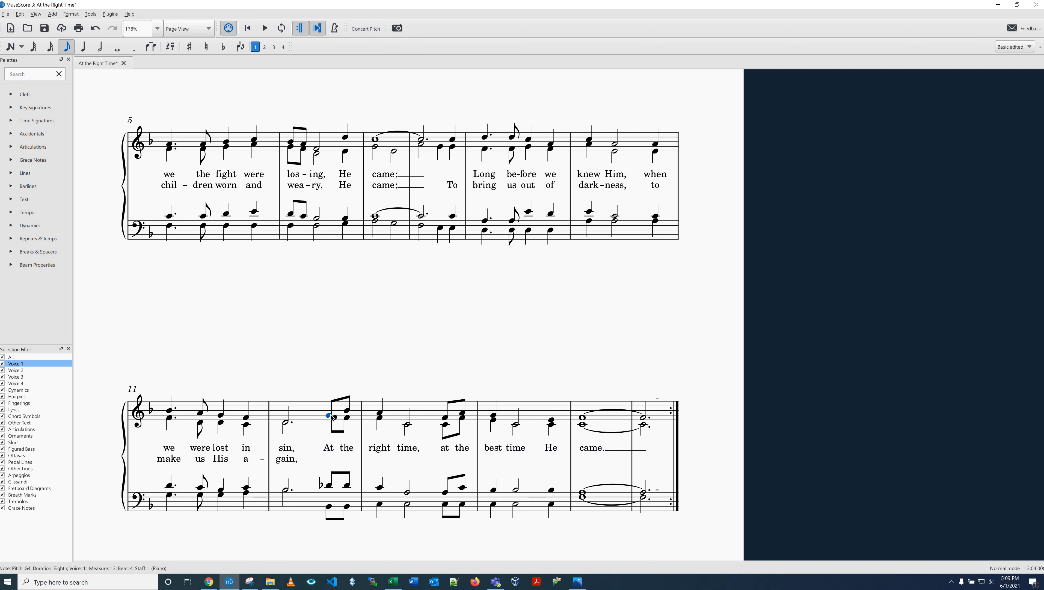
pyautogui.rightClick(331, 416)
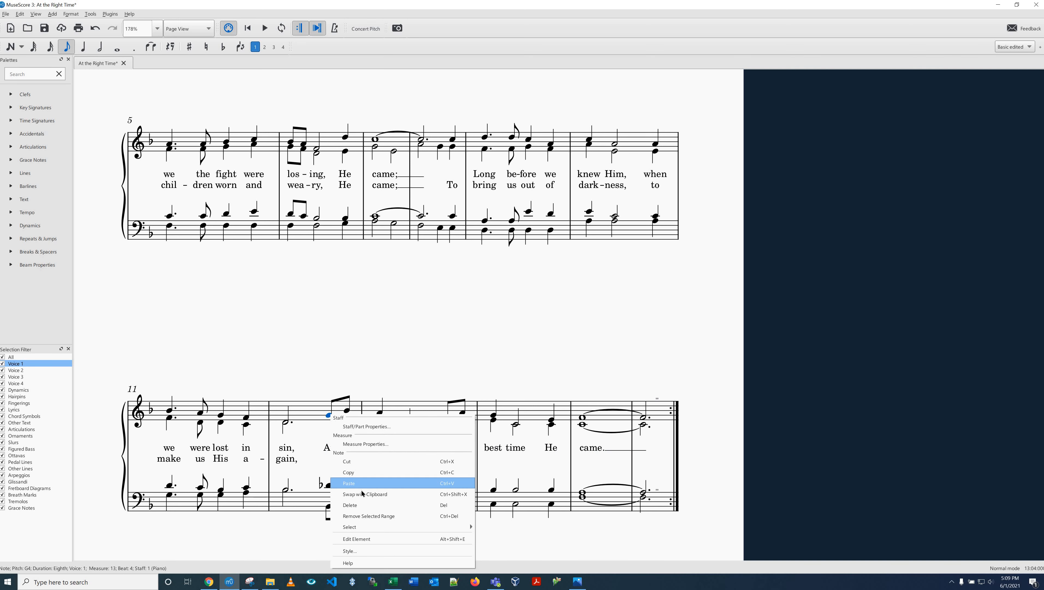
pyautogui.click(381, 489)
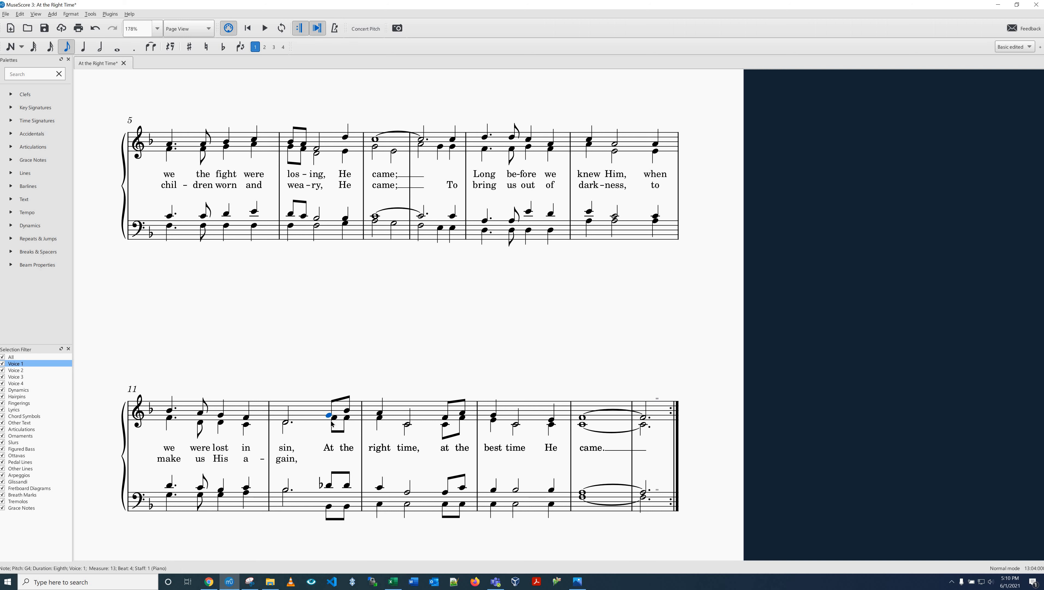
# Step: Select one overlapping copy of each refrain syllable from "At" to "came.", show the Inspector, and set their verse to 3
pyautogui.click(333, 452)
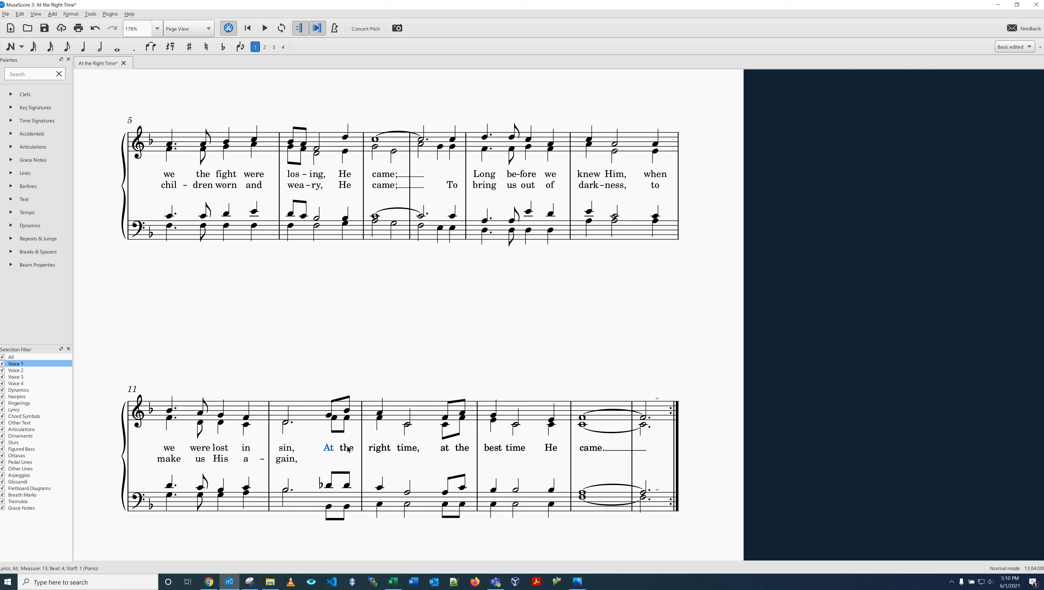
pyautogui.keyDown('ctrl'); pyautogui.click(347, 450); pyautogui.keyUp('ctrl')
pyautogui.keyDown('ctrl'); pyautogui.click(380, 449); pyautogui.keyUp('ctrl')
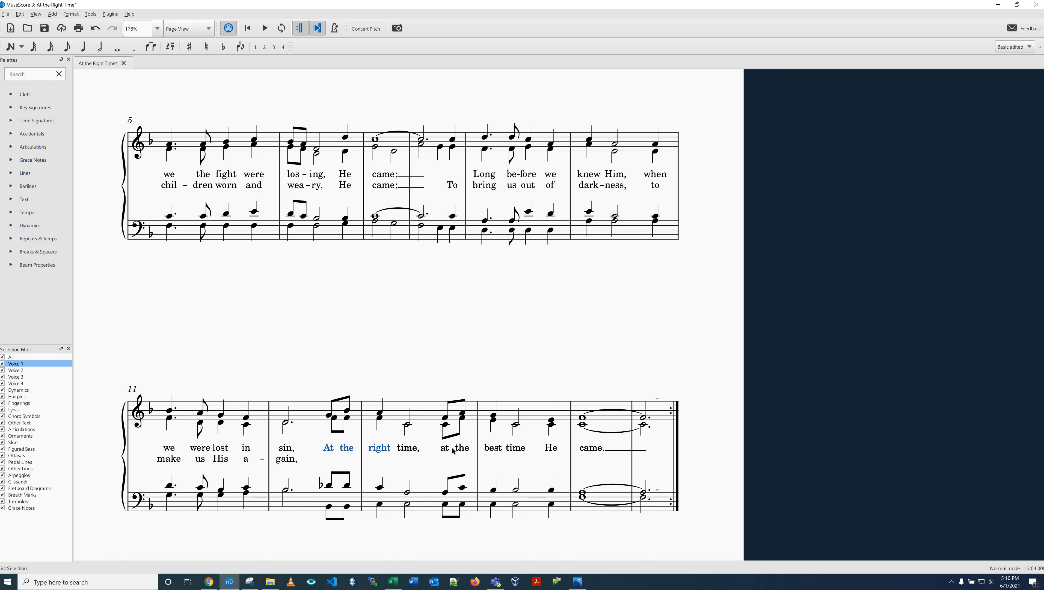
pyautogui.keyDown('ctrl'); pyautogui.click(408, 450); pyautogui.keyUp('ctrl')
pyautogui.keyDown('ctrl'); pyautogui.click(445, 450); pyautogui.keyUp('ctrl')
pyautogui.keyDown('ctrl'); pyautogui.click(462, 450); pyautogui.keyUp('ctrl')
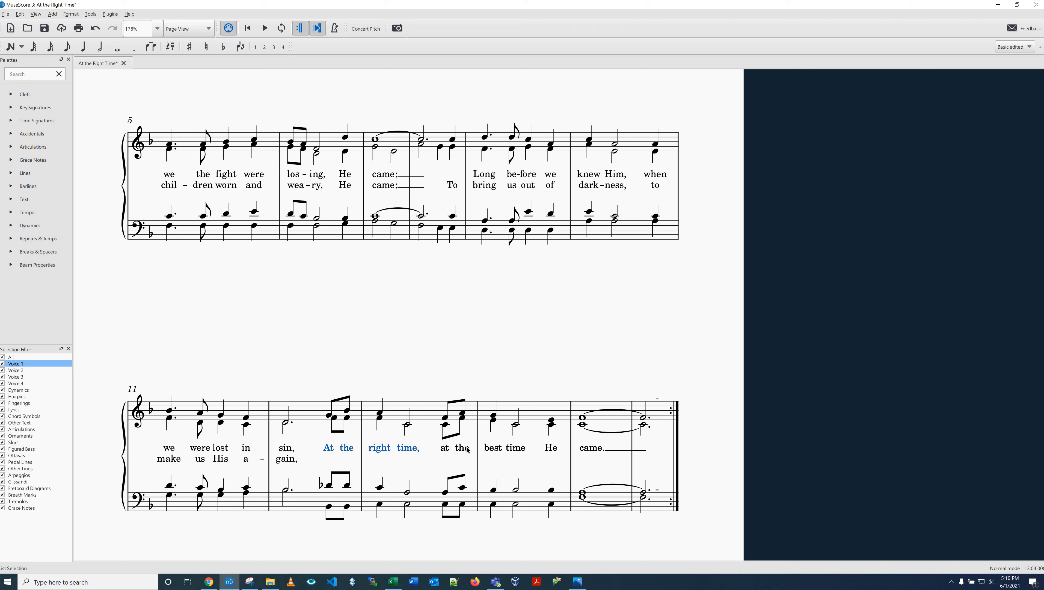
pyautogui.keyDown('ctrl'); pyautogui.click(494, 449); pyautogui.keyUp('ctrl')
pyautogui.keyDown('ctrl'); pyautogui.click(515, 450); pyautogui.keyUp('ctrl')
pyautogui.keyDown('ctrl'); pyautogui.click(552, 449); pyautogui.keyUp('ctrl')
pyautogui.keyDown('ctrl'); pyautogui.click(590, 450); pyautogui.keyUp('ctrl')
pyautogui.click(35, 14)
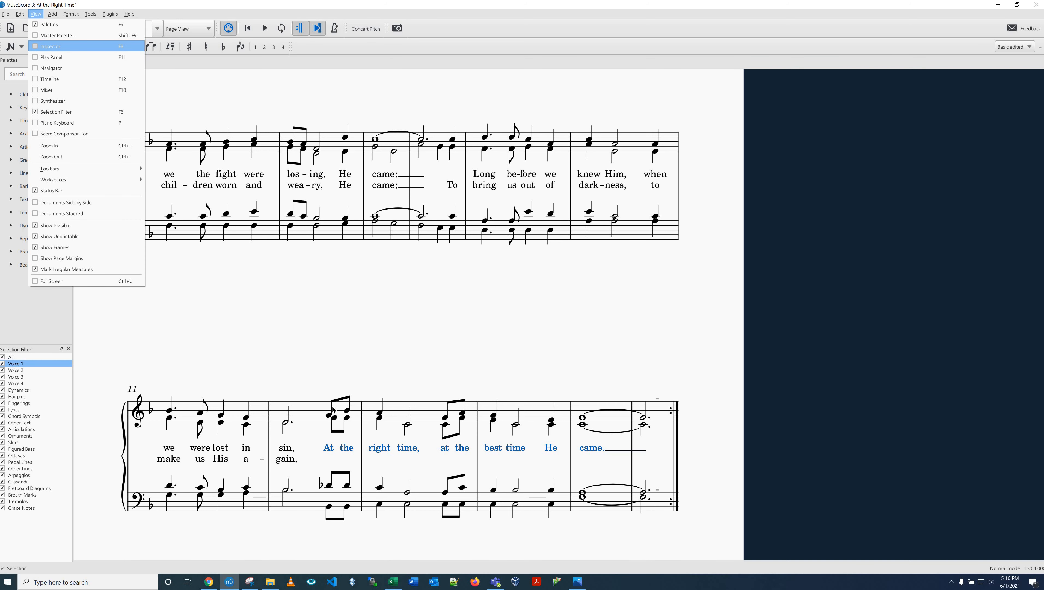
pyautogui.click(36, 46)
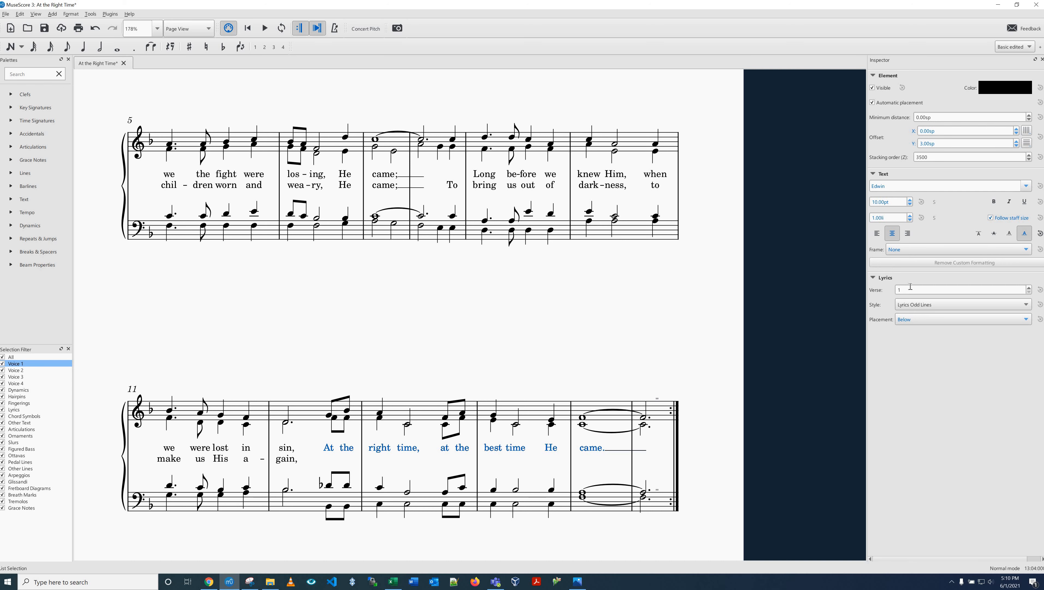
pyautogui.moveTo(903, 289); pyautogui.dragTo(884, 288)
pyautogui.write('3')
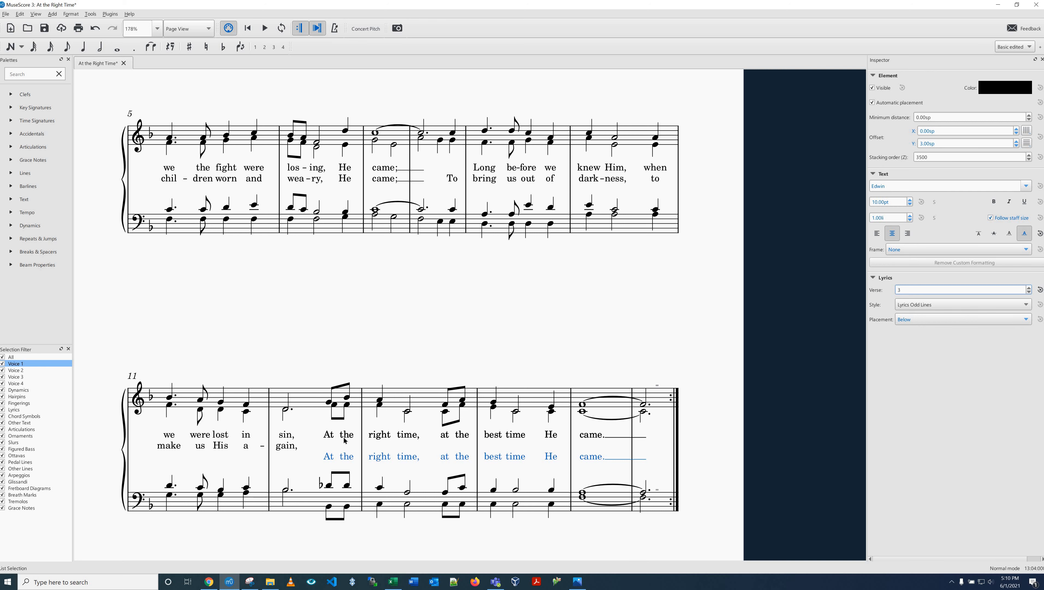
# Step: Select one copy of each first-line refrain syllable from "At" to "came.", set their verse to 2, and clear the selection
pyautogui.click(328, 437)
pyautogui.keyDown('ctrl'); pyautogui.click(347, 437); pyautogui.keyUp('ctrl')
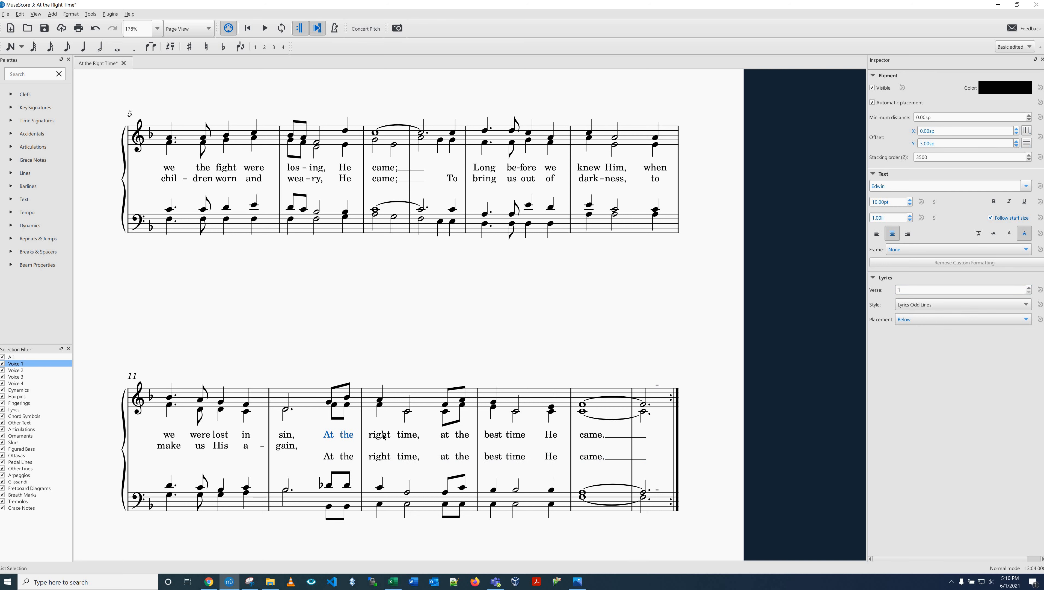
pyautogui.keyDown('ctrl'); pyautogui.click(380, 434); pyautogui.keyUp('ctrl')
pyautogui.keyDown('ctrl'); pyautogui.click(407, 435); pyautogui.keyUp('ctrl')
pyautogui.keyDown('ctrl'); pyautogui.click(445, 434); pyautogui.keyUp('ctrl')
pyautogui.keyDown('ctrl'); pyautogui.click(462, 435); pyautogui.keyUp('ctrl')
pyautogui.keyDown('ctrl'); pyautogui.click(493, 435); pyautogui.keyUp('ctrl')
pyautogui.keyDown('ctrl'); pyautogui.click(516, 435); pyautogui.keyUp('ctrl')
pyautogui.keyDown('ctrl'); pyautogui.click(550, 435); pyautogui.keyUp('ctrl')
pyautogui.keyDown('ctrl'); pyautogui.click(590, 435); pyautogui.keyUp('ctrl')
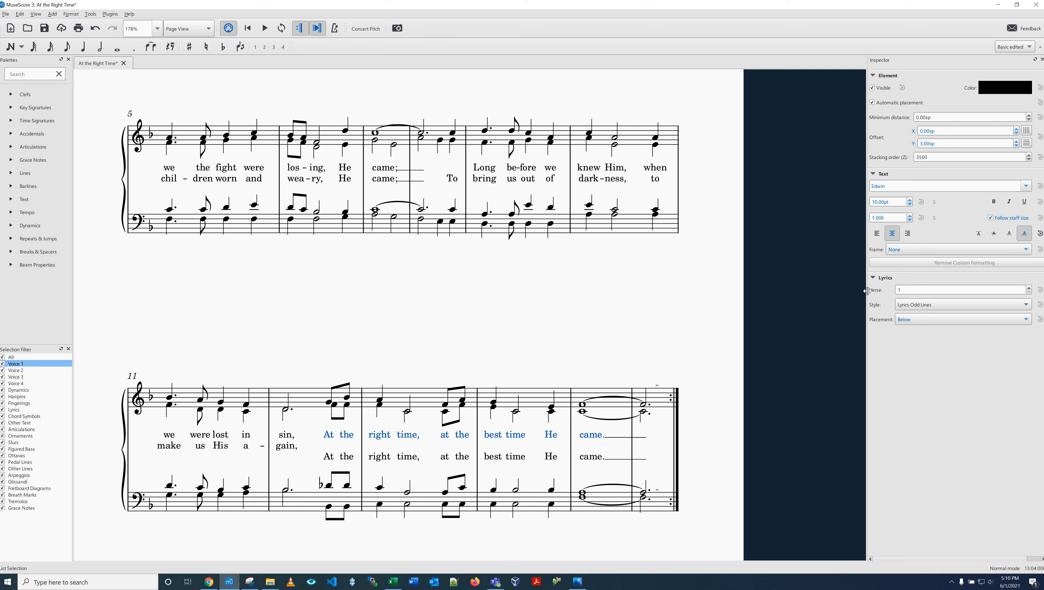
pyautogui.moveTo(904, 290); pyautogui.dragTo(868, 290)
pyautogui.write('2')
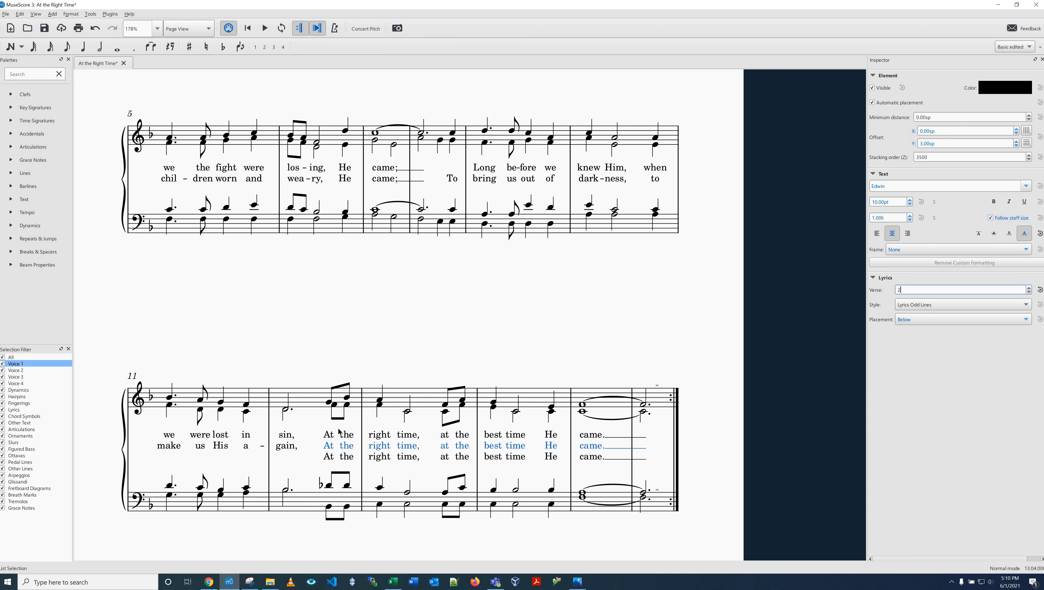
pyautogui.press('Escape')
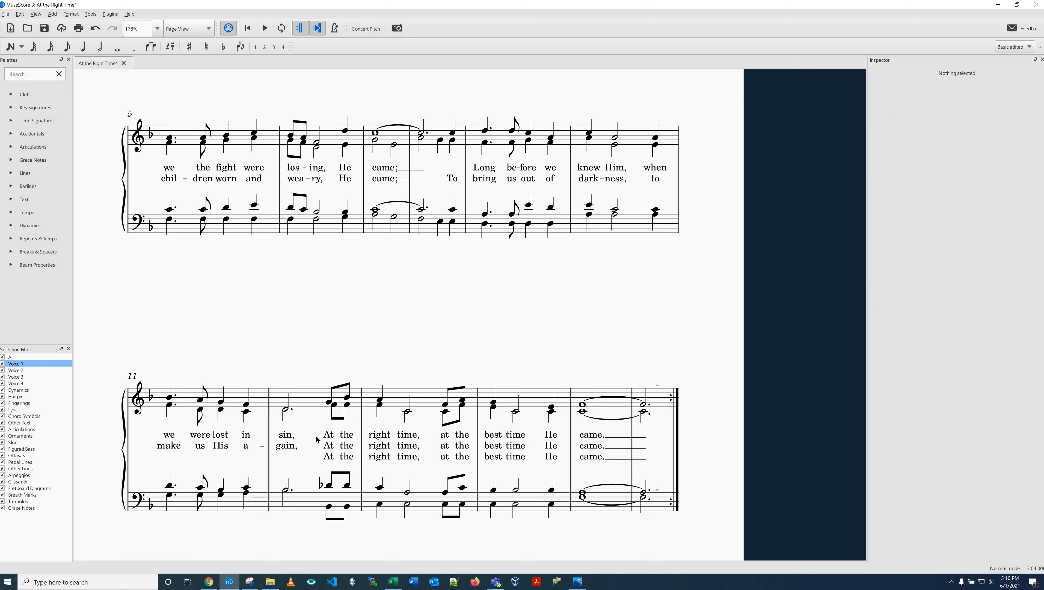
# Step: Select the refrain lyrics as a range from "At" in measure 13 to "came." in measure 16, and clear the selection
pyautogui.click(331, 435)
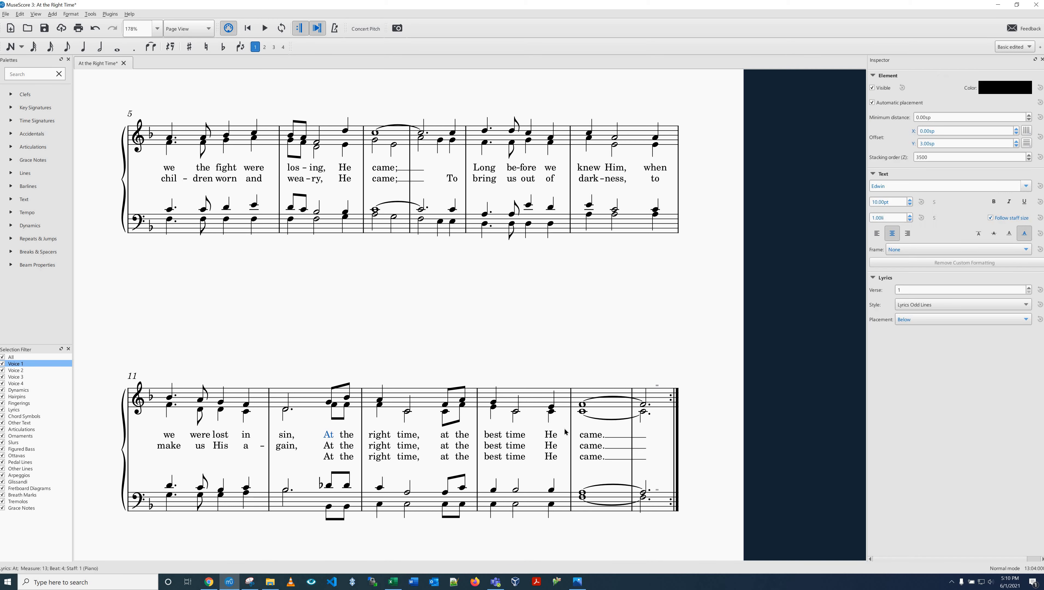
pyautogui.doubleClick(590, 434)
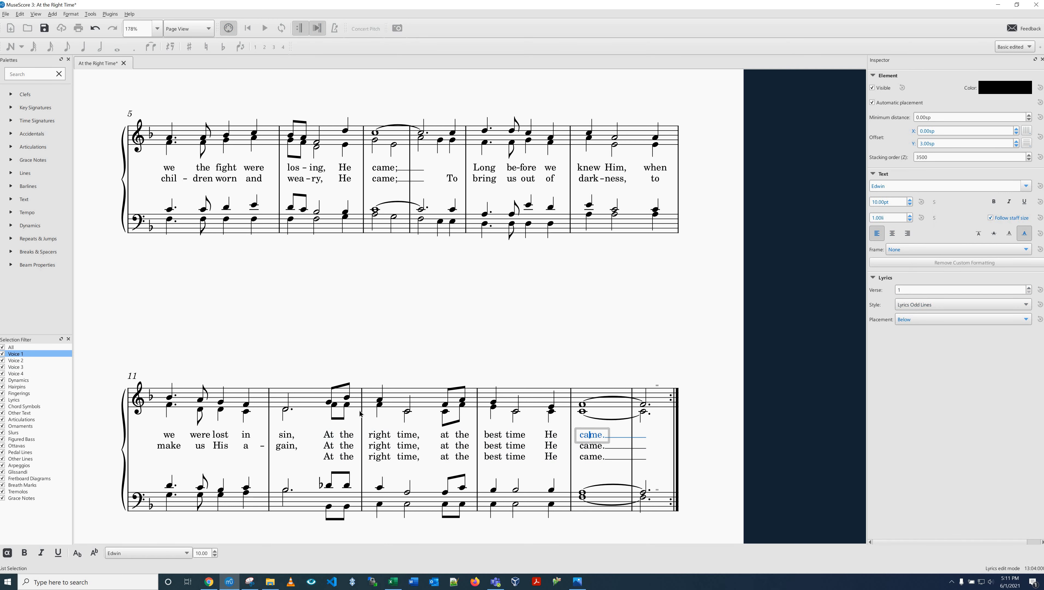
pyautogui.click(330, 434)
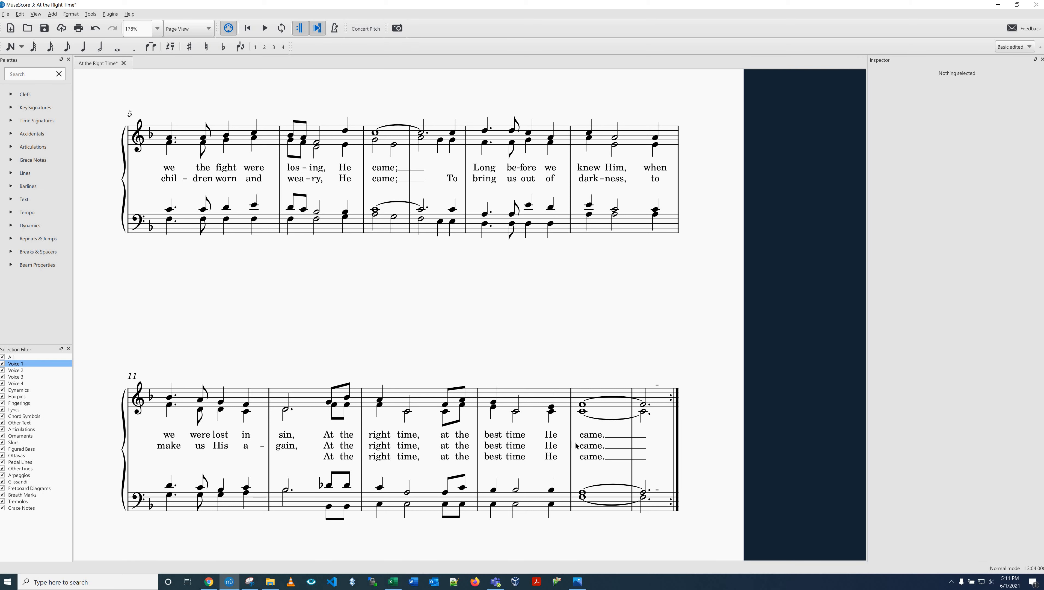
pyautogui.keyDown('shift'); pyautogui.click(593, 436); pyautogui.keyUp('shift')
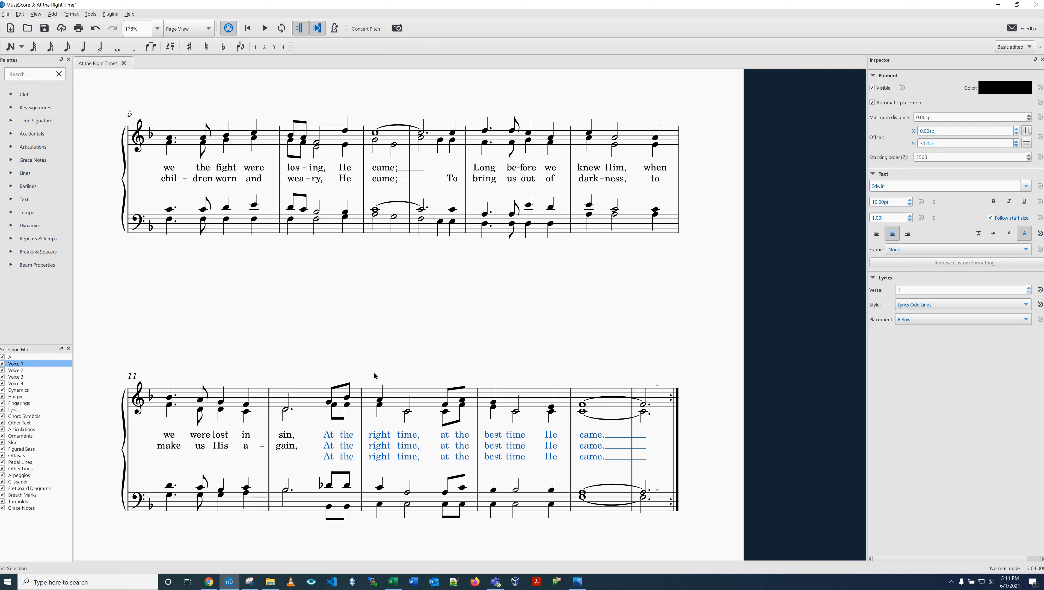
pyautogui.click(369, 355)
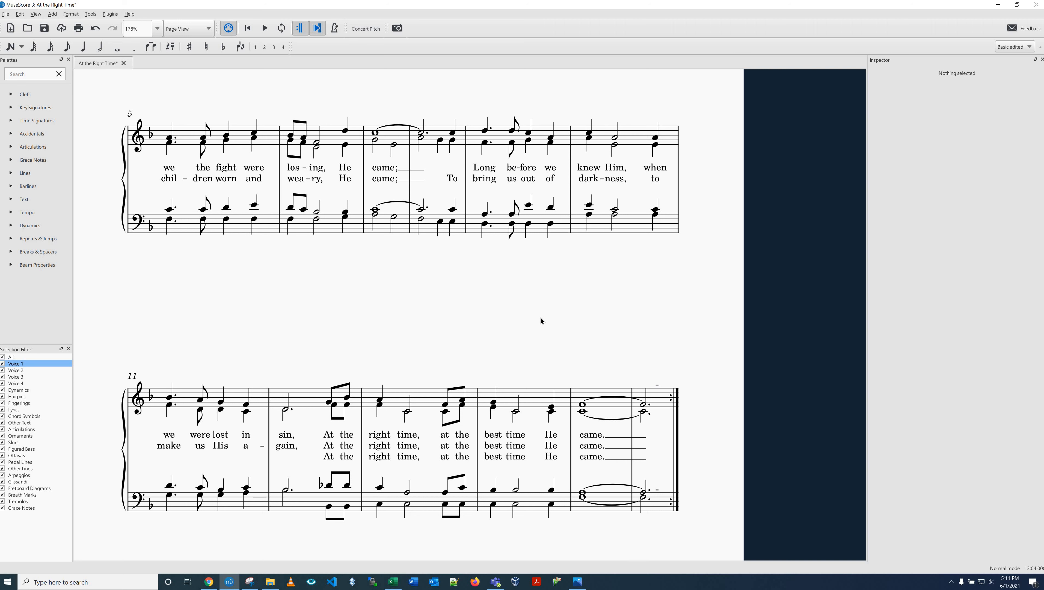
# Step: Save the score and select the first soprano note in measure 1
pyautogui.hotkey('ctrl', 's')
pyautogui.scroll(8, 305, 263)
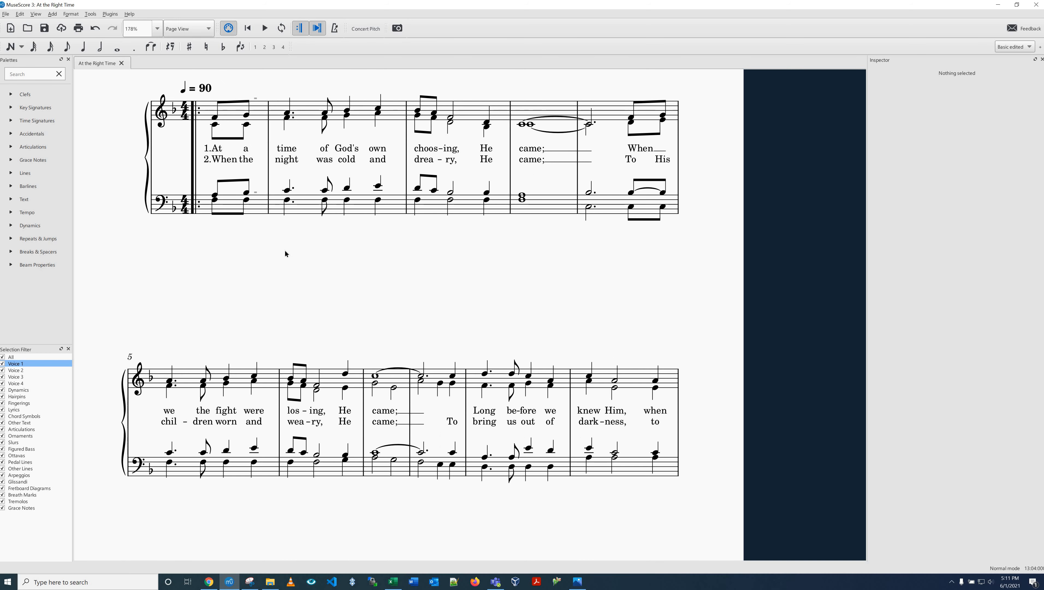
pyautogui.click(215, 263)
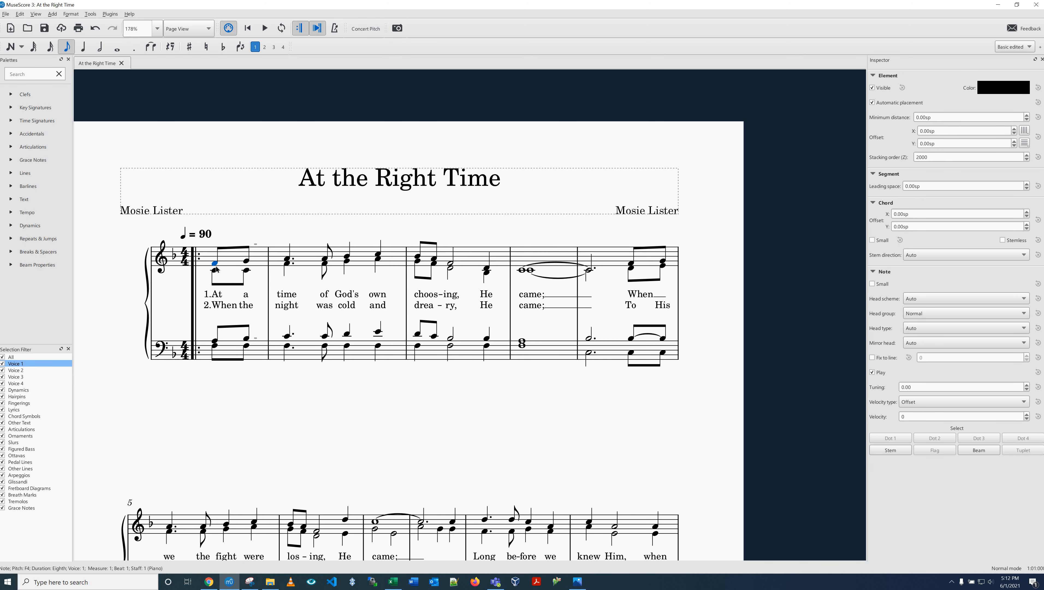
# Step: Close the Inspector and start the verse 3 lyrics in measures 1 and 2 with "3.To the great"
pyautogui.hotkey('ctrl', 'l')
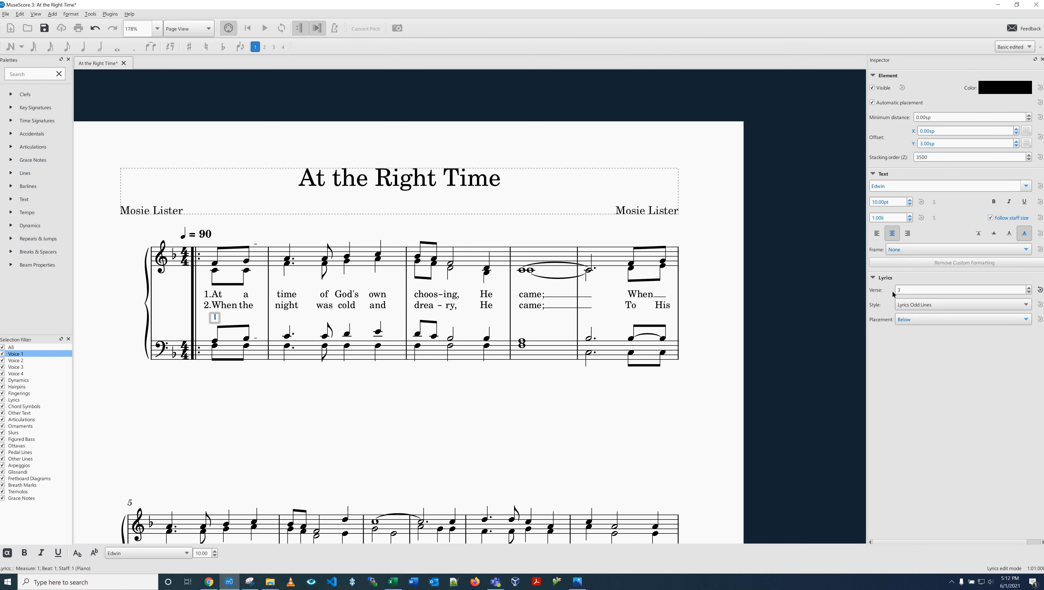
pyautogui.click(1041, 59)
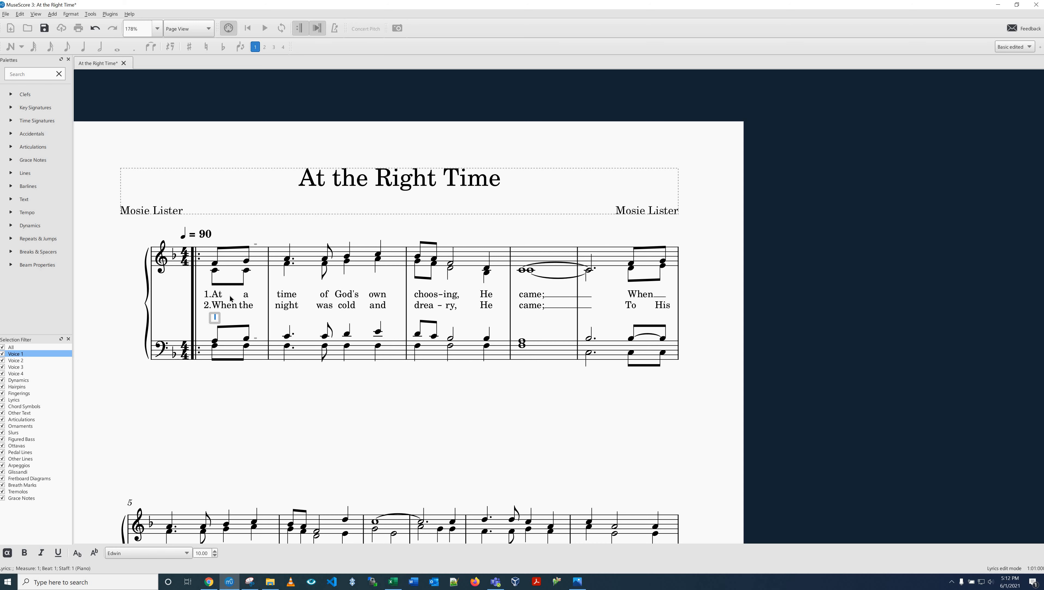
pyautogui.write('3.To')
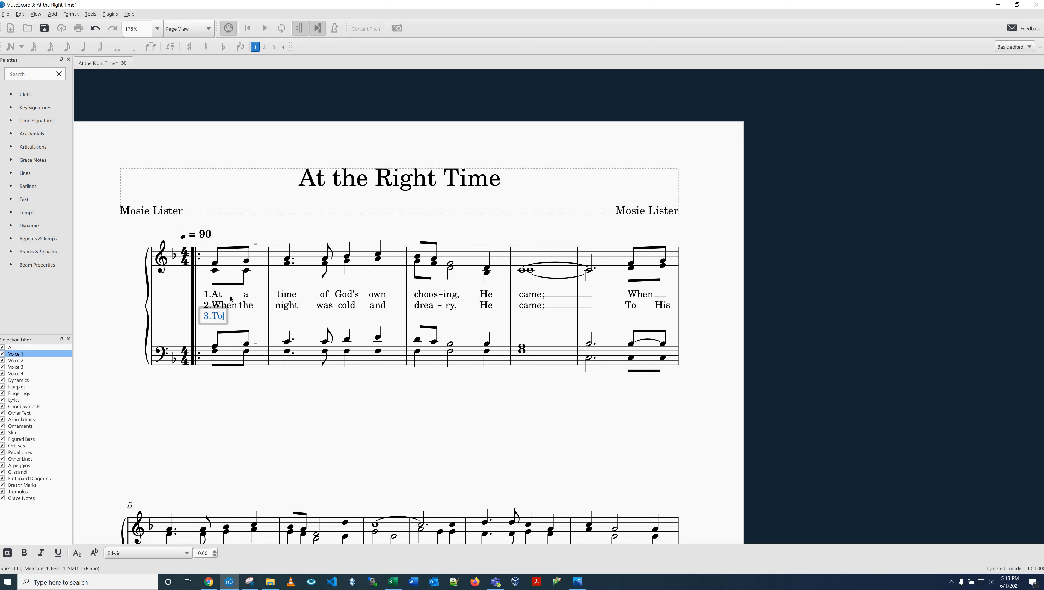
pyautogui.press('space')
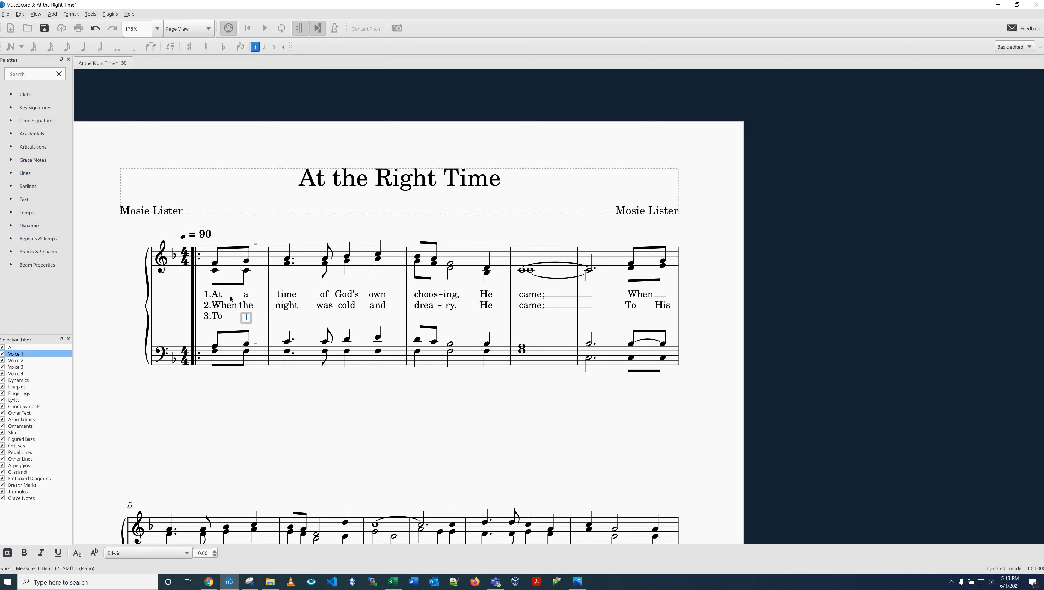
pyautogui.write('the')
pyautogui.press('space')
pyautogui.write('great')
pyautogui.press('space')
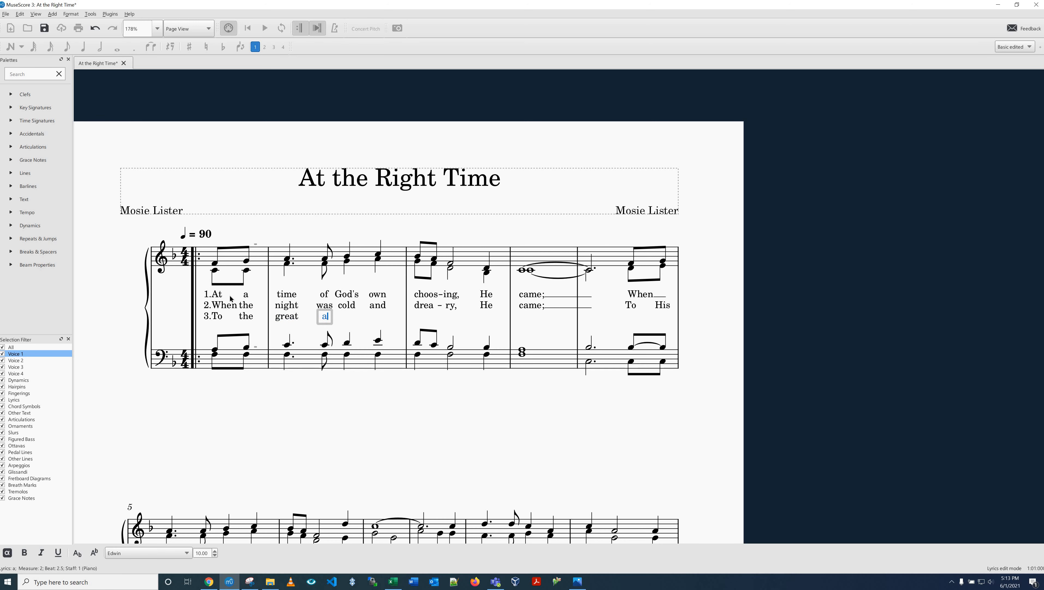
# Step: Continue the verse 3 lyrics with "and to the" on the remaining soprano notes of measure 2
pyautogui.write('and')
pyautogui.press('space')
pyautogui.write('to')
pyautogui.press('space')
pyautogui.write('the')
pyautogui.press('space')
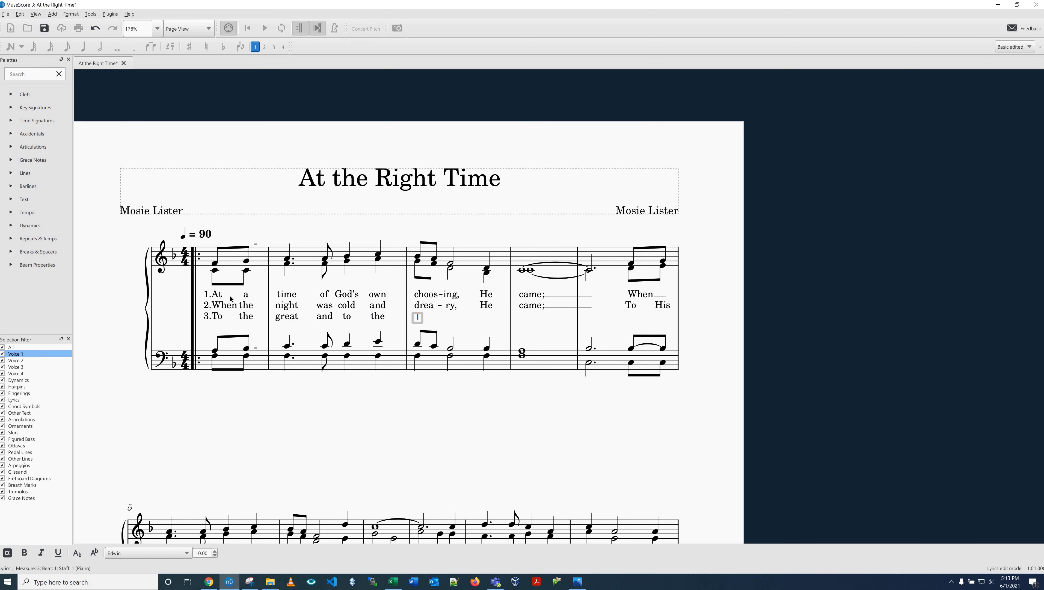
# Step: Enter the hyphenated verse 3 word "low-ly," on the two eighth notes of measure 3 and leave lyrics entry
pyautogui.write('low')
pyautogui.press('-')
pyautogui.write('ly')
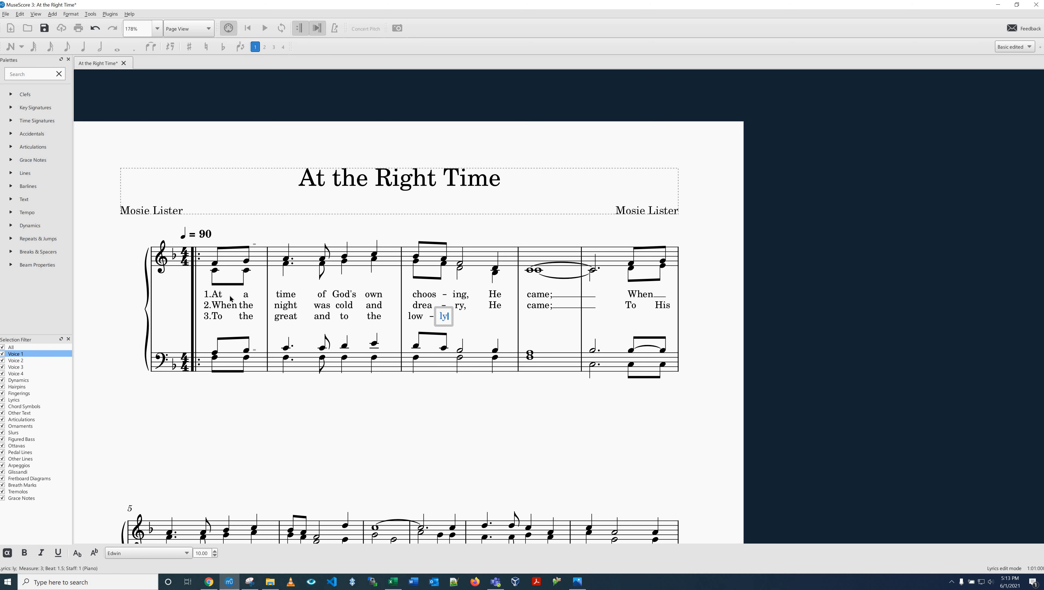
pyautogui.press('BackSpace')
pyautogui.press('BackSpace')
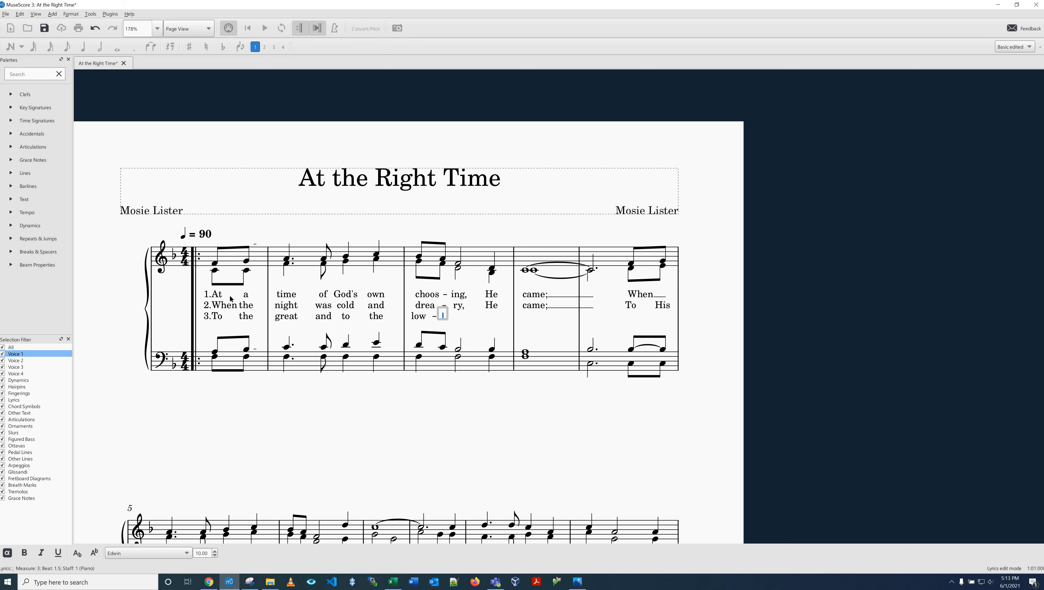
pyautogui.write('l')
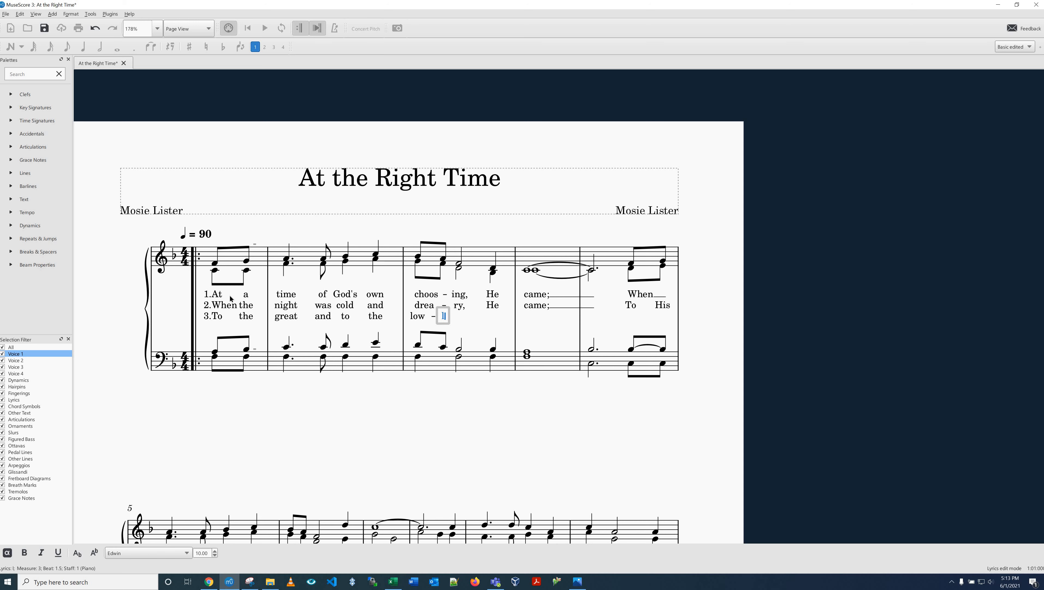
pyautogui.write('y,')
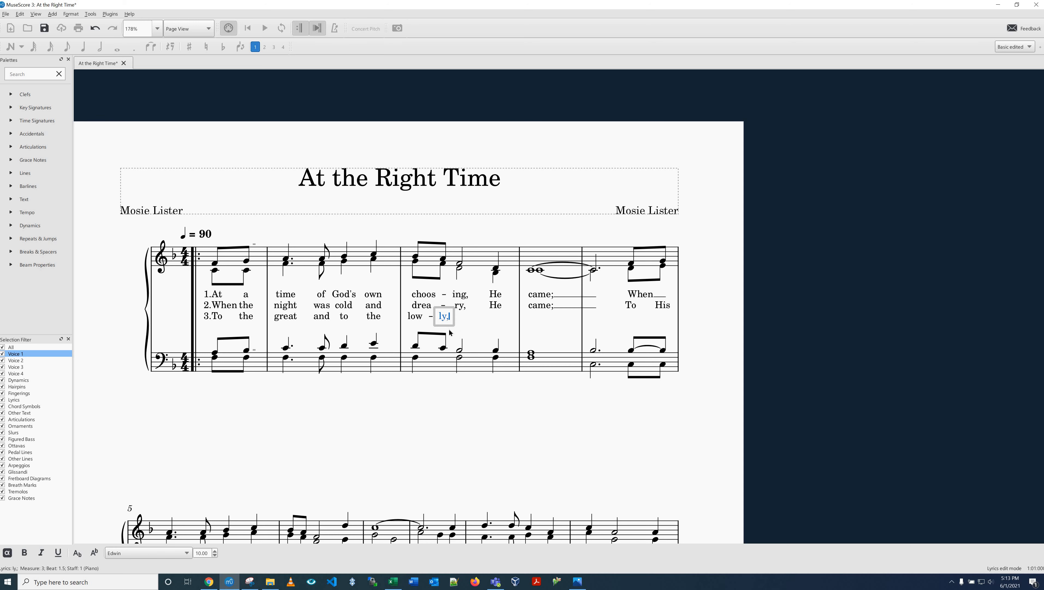
pyautogui.press('Escape')
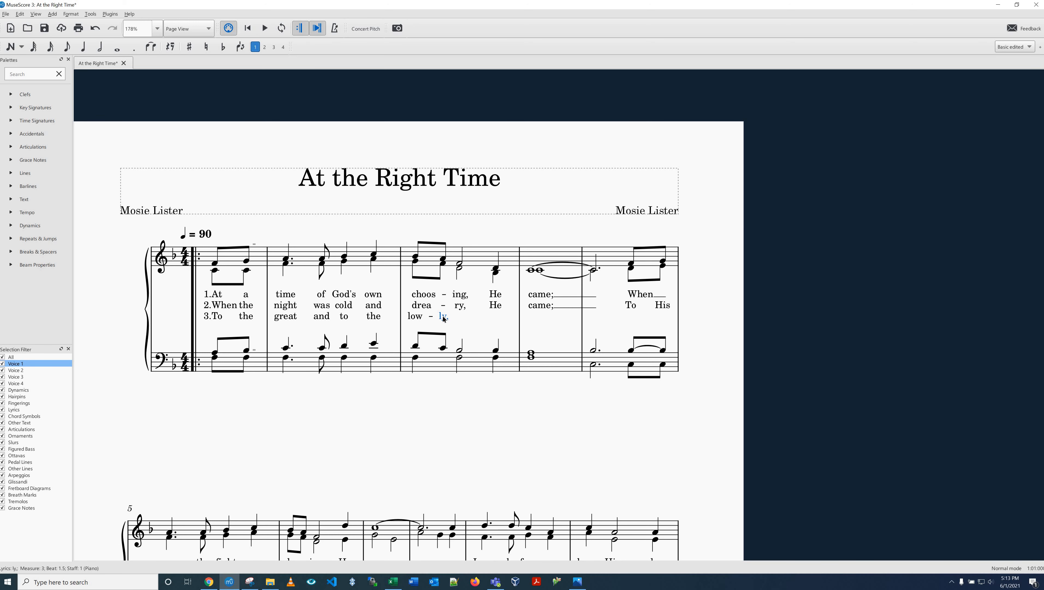
# Step: Move the verse 3 syllable "ly," from the second eighth note to the soprano half note in measure 3
pyautogui.rightClick(443, 317)
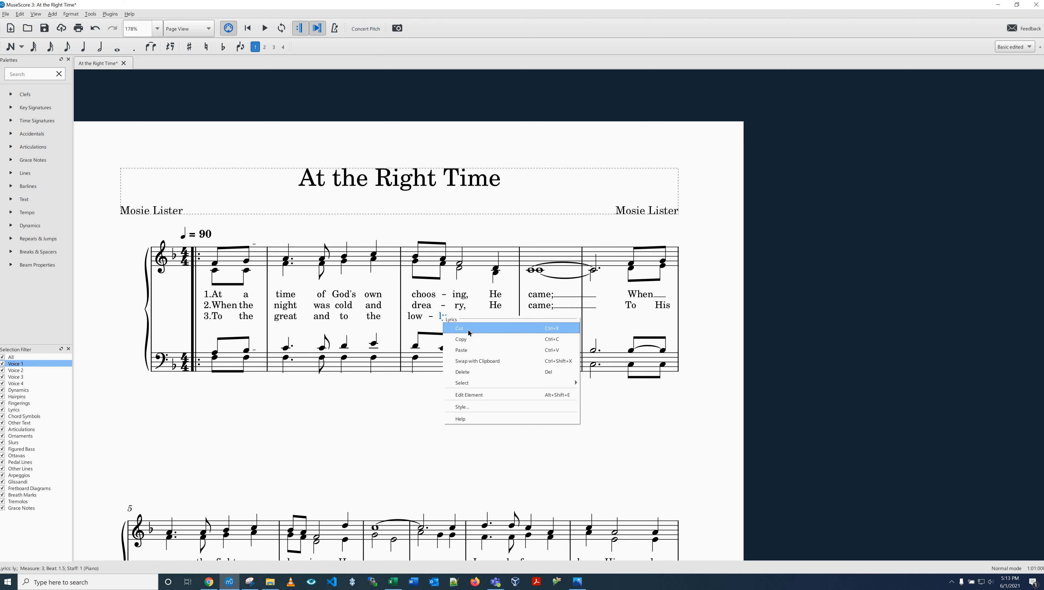
pyautogui.click(451, 265)
pyautogui.rightClick(451, 265)
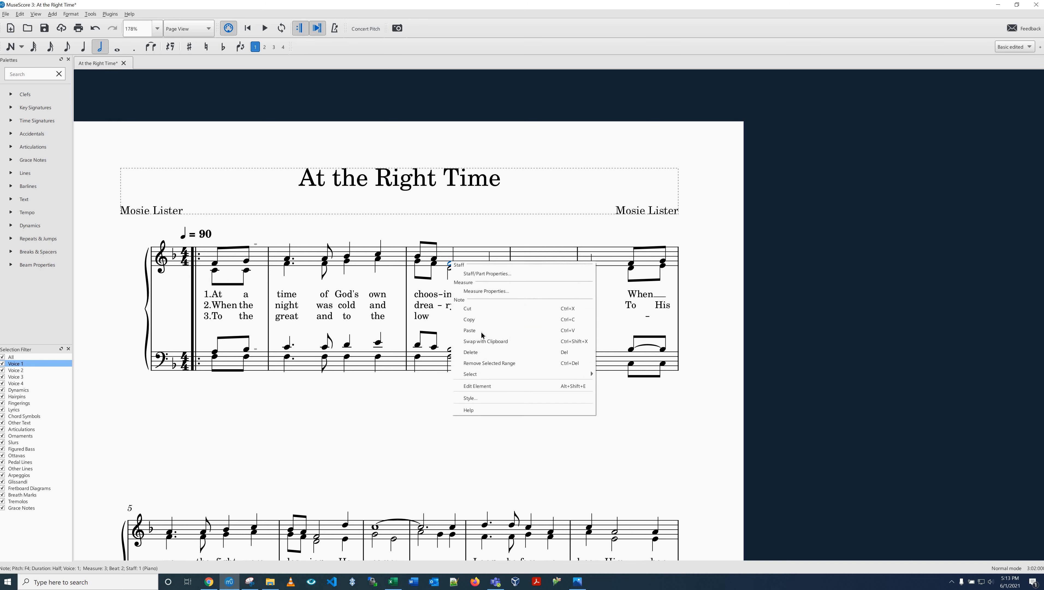
pyautogui.click(481, 330)
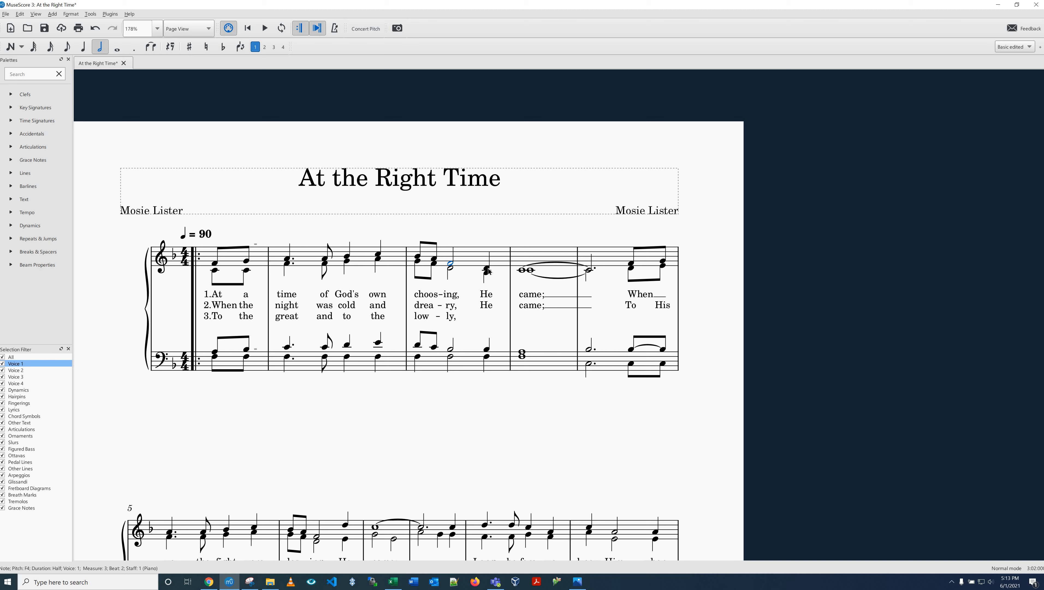
# Step: Enter "He came;" in verse 3 from the last note of measure 3, extending "came;" with a melisma line into measure 5
pyautogui.press('Right')
pyautogui.hotkey('ctrl', 'l')
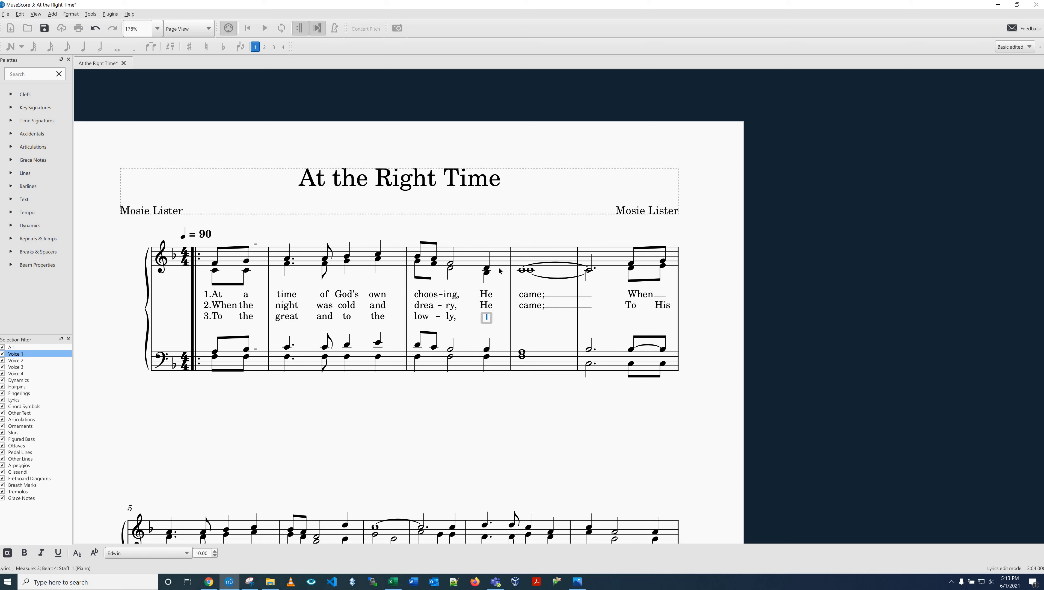
pyautogui.write('He')
pyautogui.press('space')
pyautogui.write('came;')
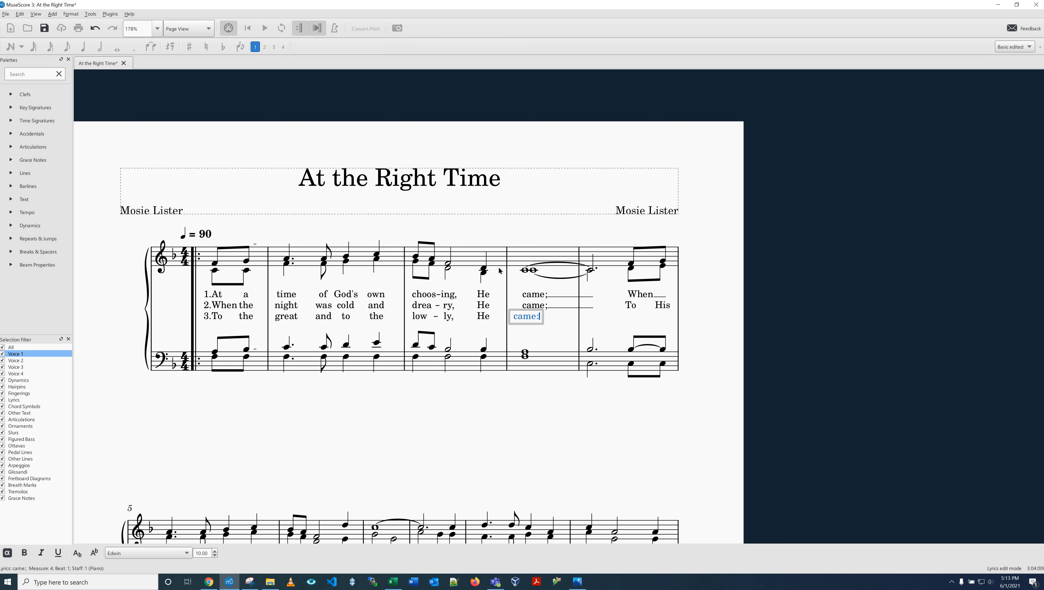
pyautogui.press('_')
pyautogui.press('_')
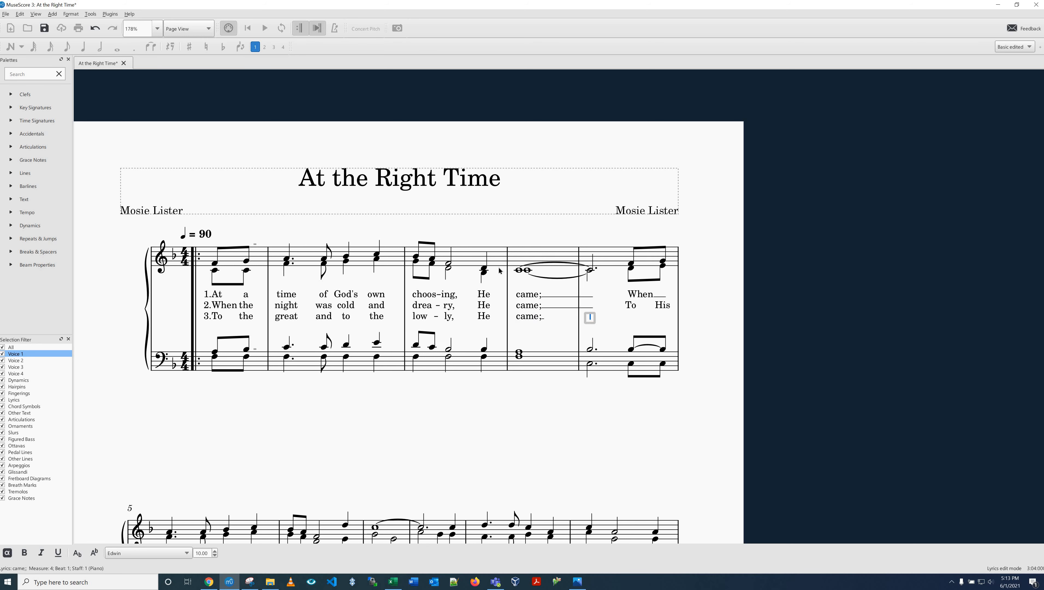
# Step: Enter the verse 3 lyrics "To the wick-ed," from the last beat of measure 5 into measure 6
pyautogui.write('To')
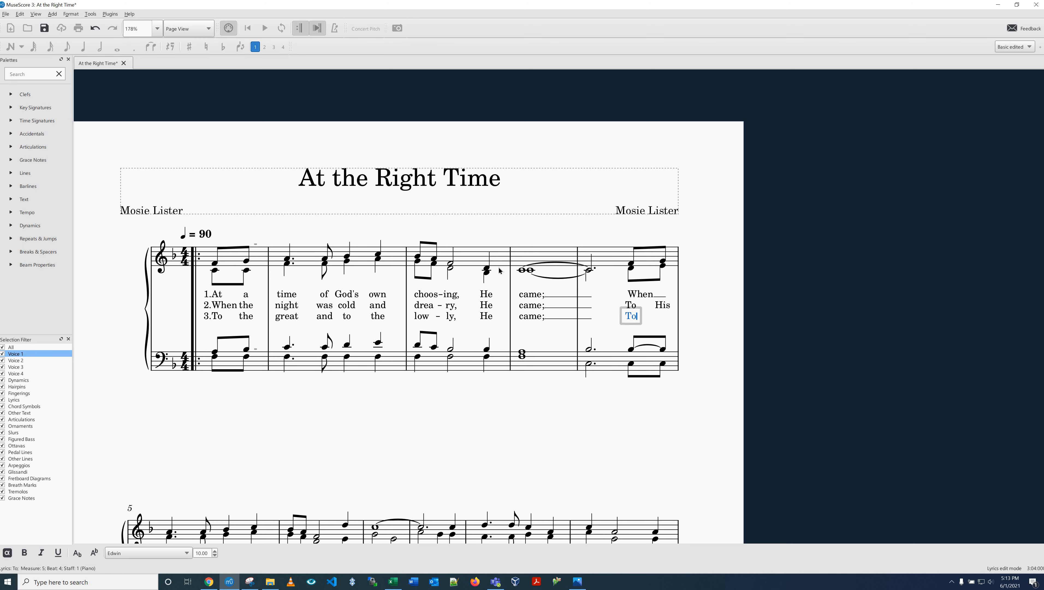
pyautogui.press('space')
pyautogui.write('His')
pyautogui.press('space')
pyautogui.write('wick')
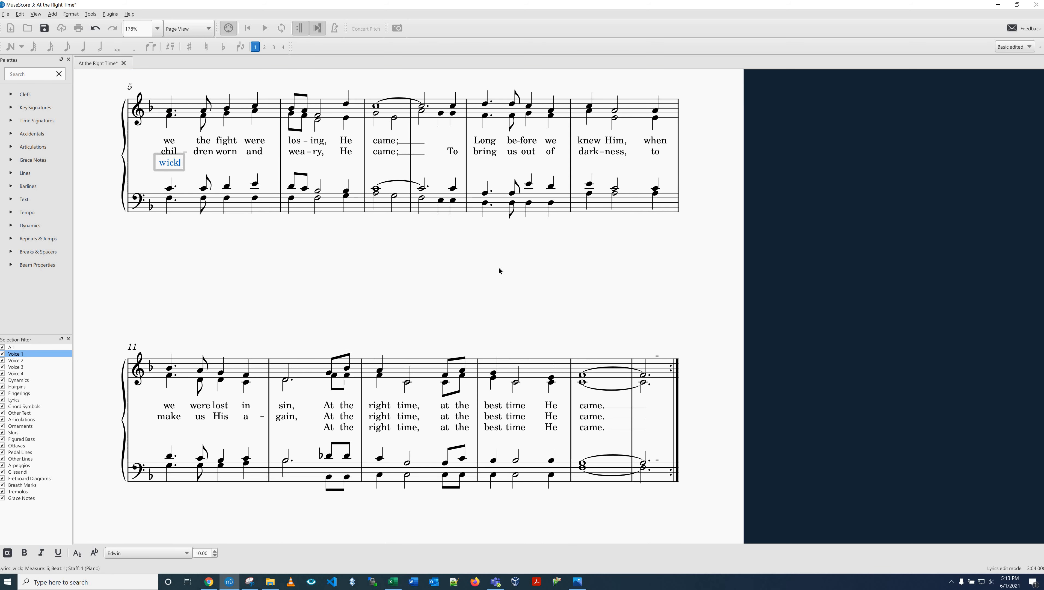
pyautogui.press('-')
pyautogui.write('ed,')
pyautogui.press('space')
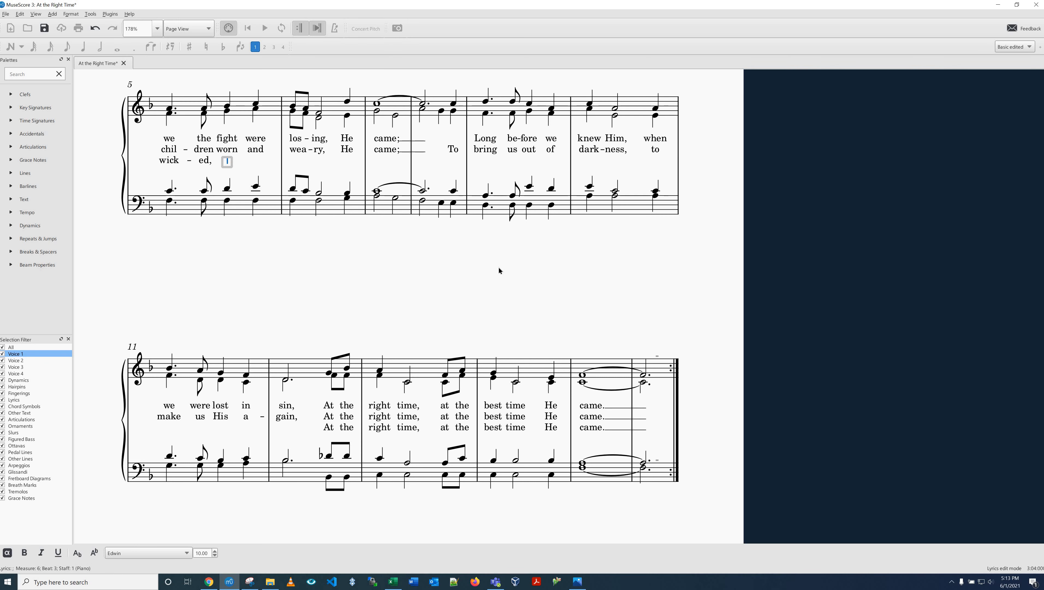
# Step: Continue verse 3 with "to the ho-ly," across the end of measure 6 and the start of measure 7
pyautogui.write('to')
pyautogui.press('space')
pyautogui.write('the')
pyautogui.press('space')
pyautogui.write('ho')
pyautogui.press('-')
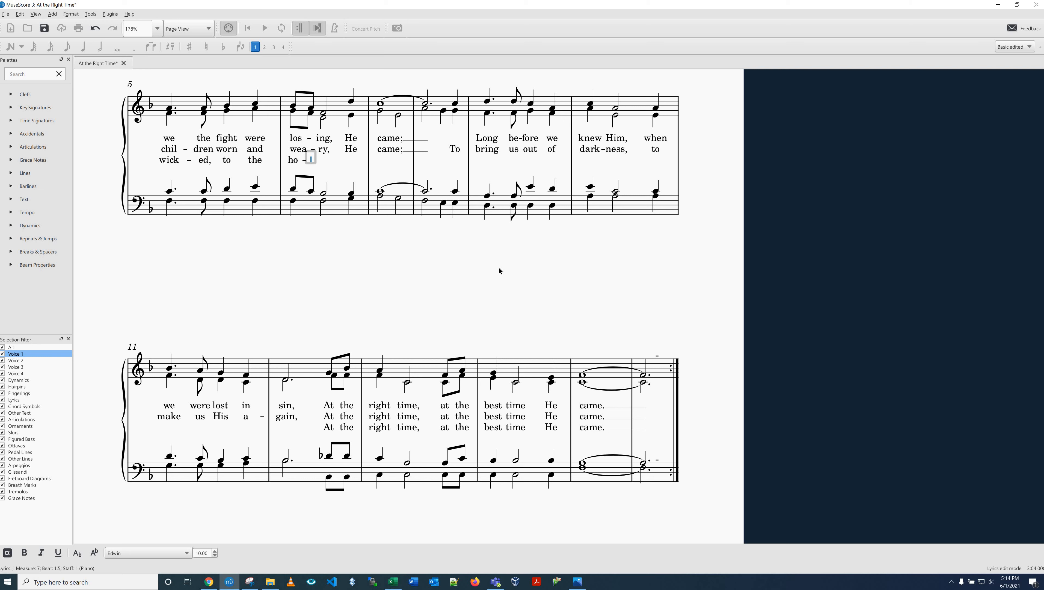
pyautogui.write('ly,')
pyautogui.press('space')
# Step: Enter "He came;" in verse 3 from the end of measure 7, extending "came;" with a melisma line into measure 9
pyautogui.write('He')
pyautogui.press('space')
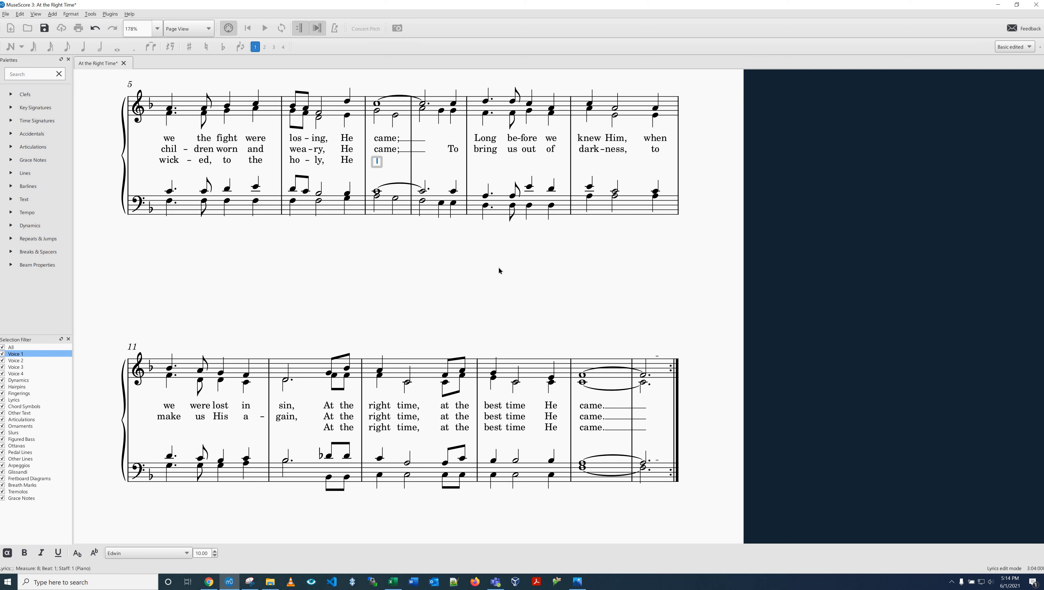
pyautogui.write('came')
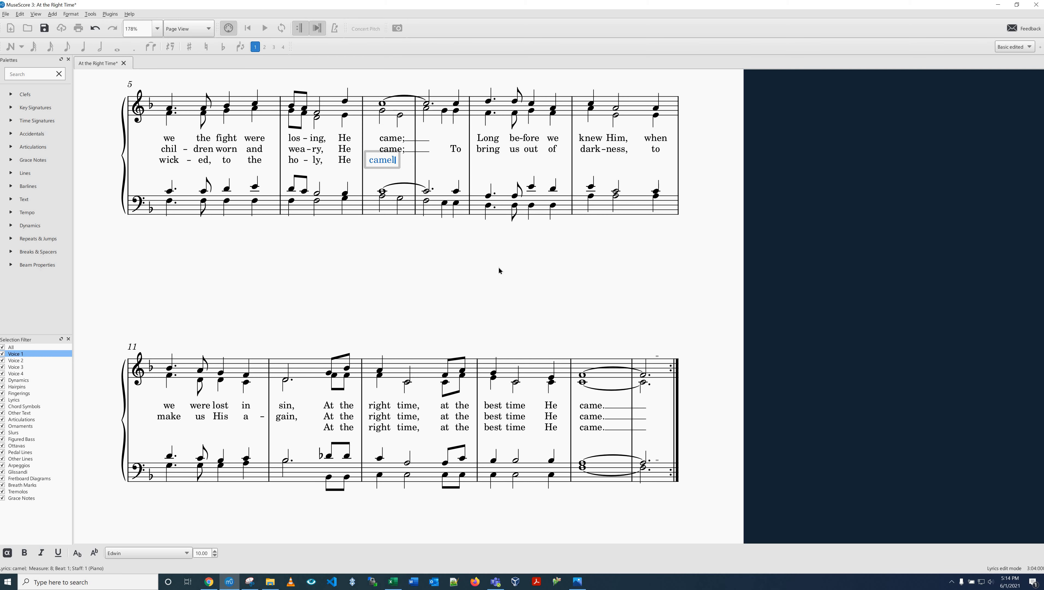
pyautogui.write(';')
pyautogui.press('_')
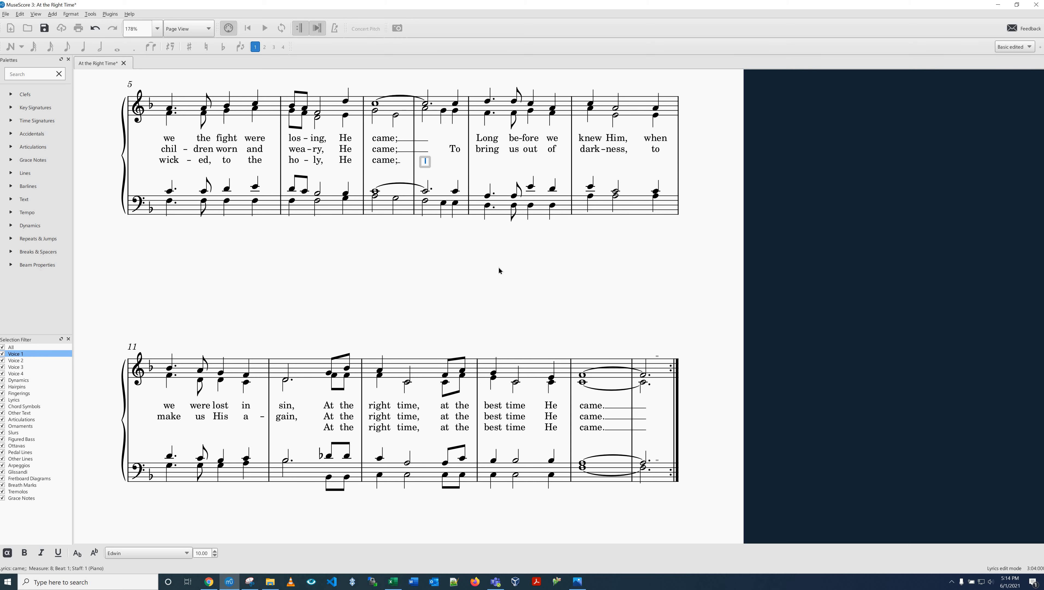
pyautogui.press('_')
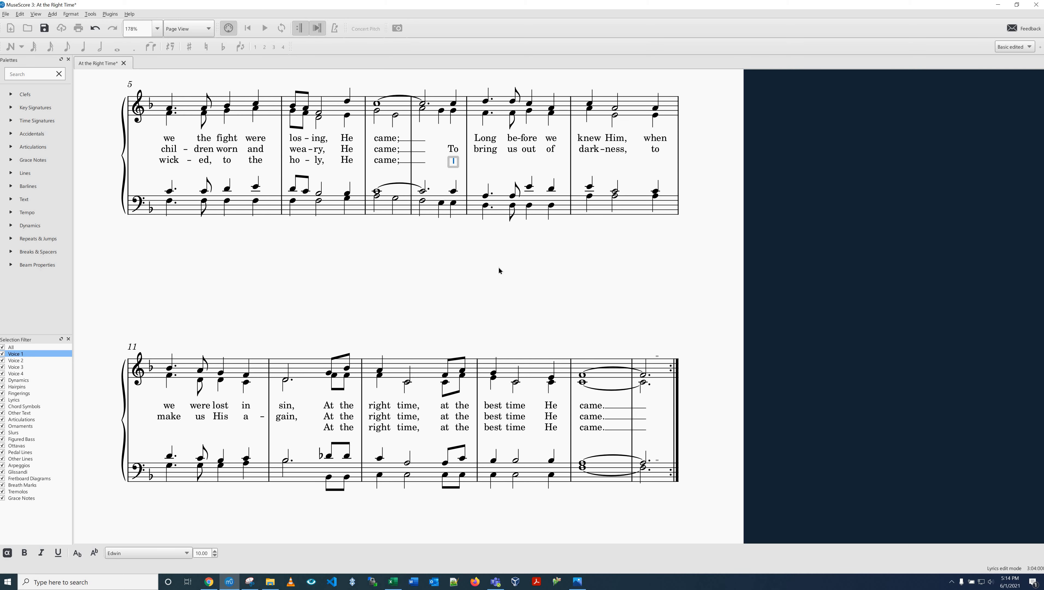
# Step: Enter the verse 3 lyrics "That we might know the" from the last note of measure 9 through measure 10
pyautogui.write('That')
pyautogui.press('space')
pyautogui.write('we')
pyautogui.press('space')
pyautogui.write('mig')
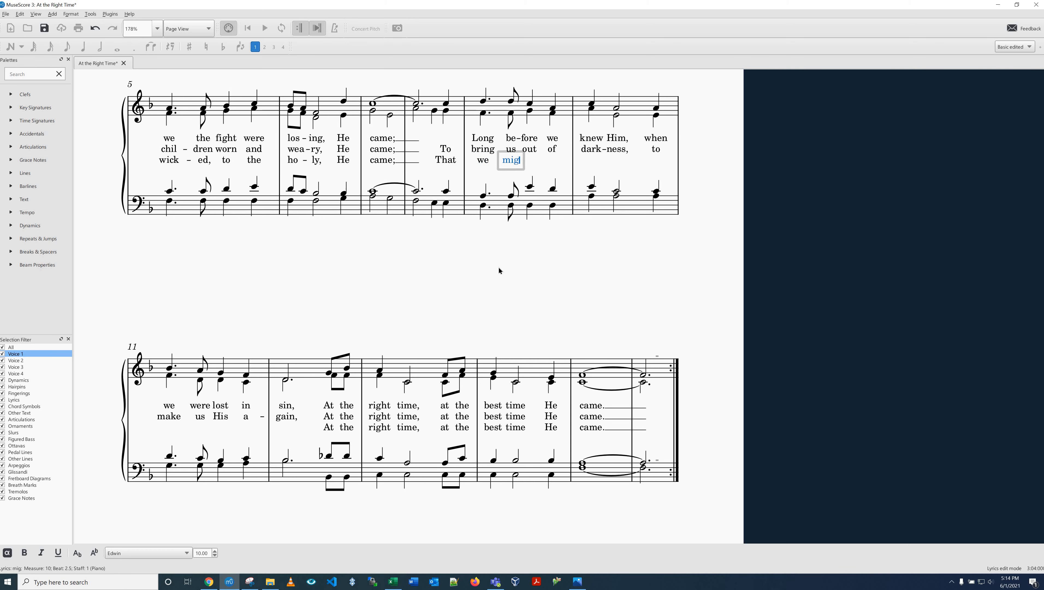
pyautogui.write('ht')
pyautogui.press('space')
pyautogui.write('know')
pyautogui.press('space')
pyautogui.write('the')
pyautogui.press('space')
# Step: Enter the verse 3 lyrics "Fa-ther, that" in measure 11
pyautogui.write('Fa')
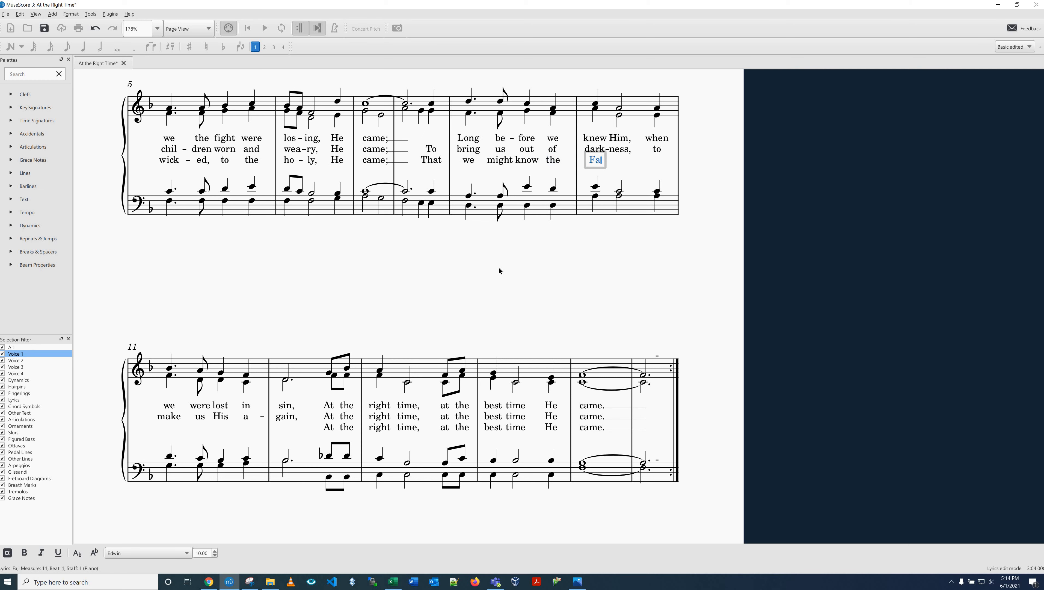
pyautogui.press('-')
pyautogui.write('ther')
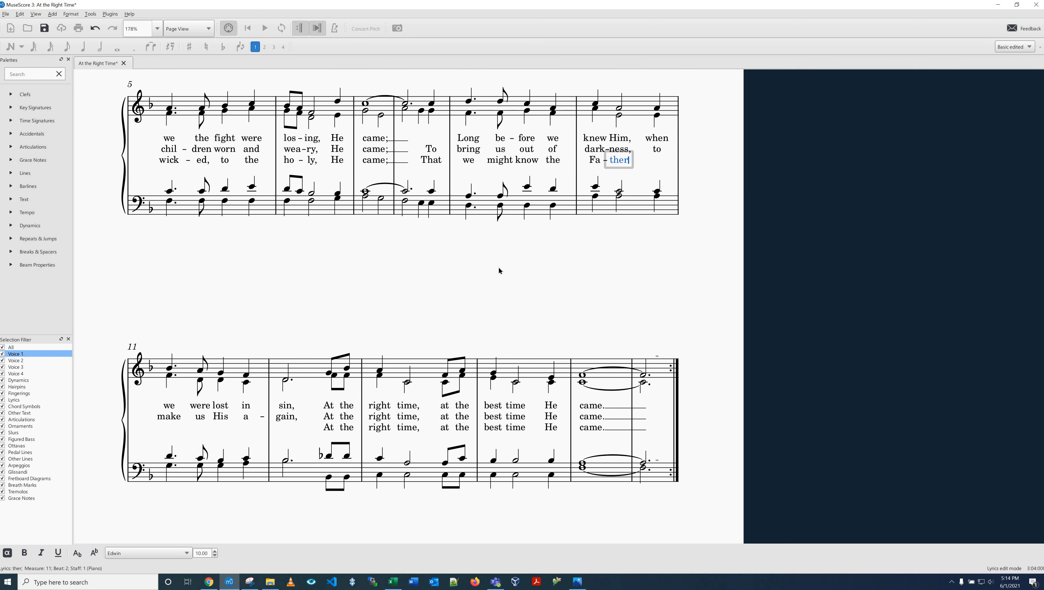
pyautogui.write(',')
pyautogui.press('space')
pyautogui.write('that')
pyautogui.press('space')
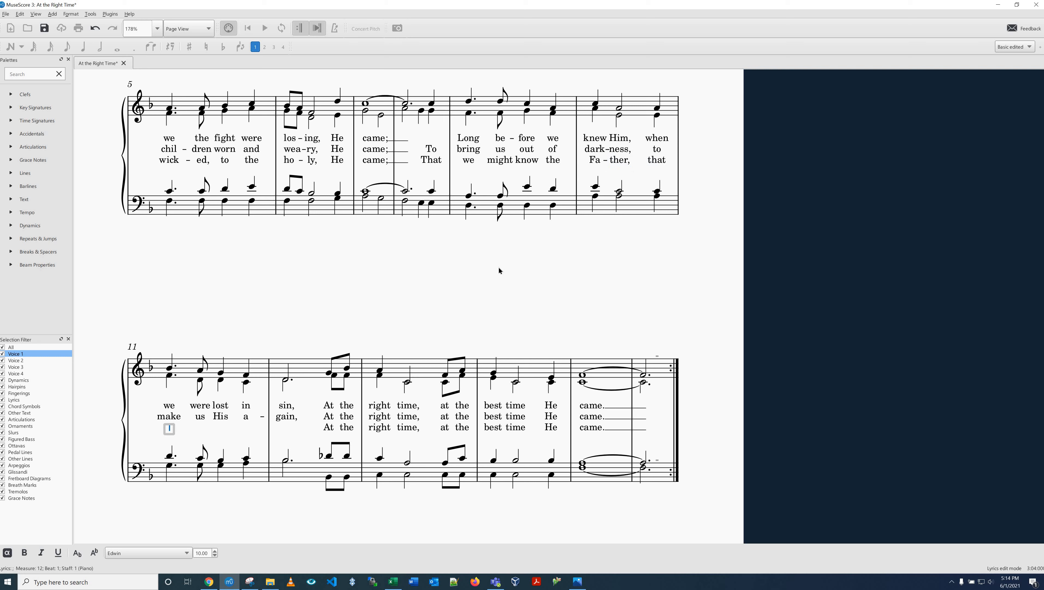
# Step: Enter "heav-en we might gain," in verse 3 across measures 12 and 13, leave lyrics entry before the refrain, and save the score
pyautogui.write('heav')
pyautogui.press('-')
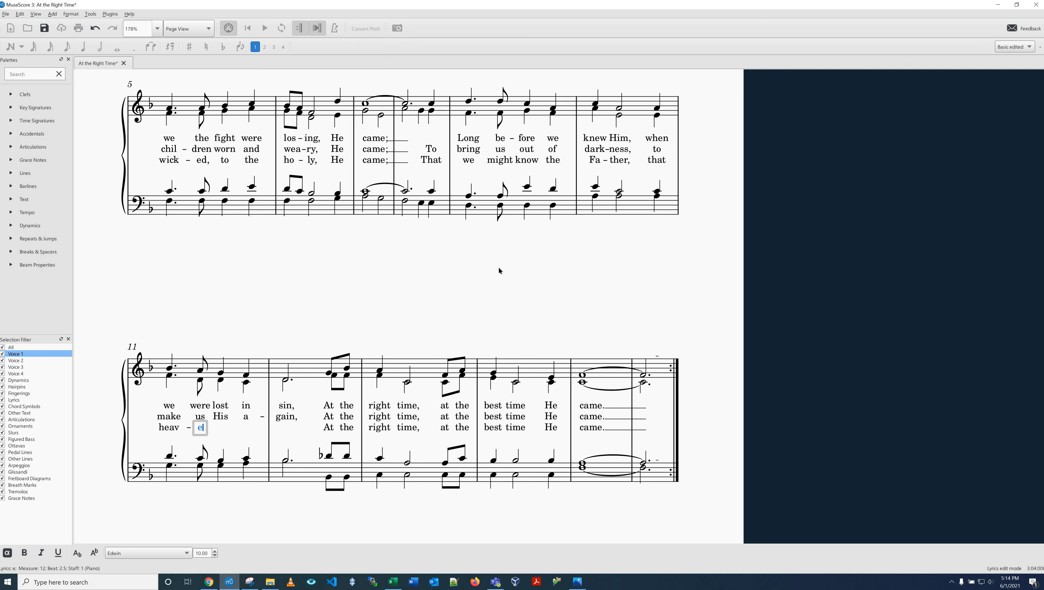
pyautogui.write('en')
pyautogui.press('space')
pyautogui.write('we')
pyautogui.press('space')
pyautogui.write('might')
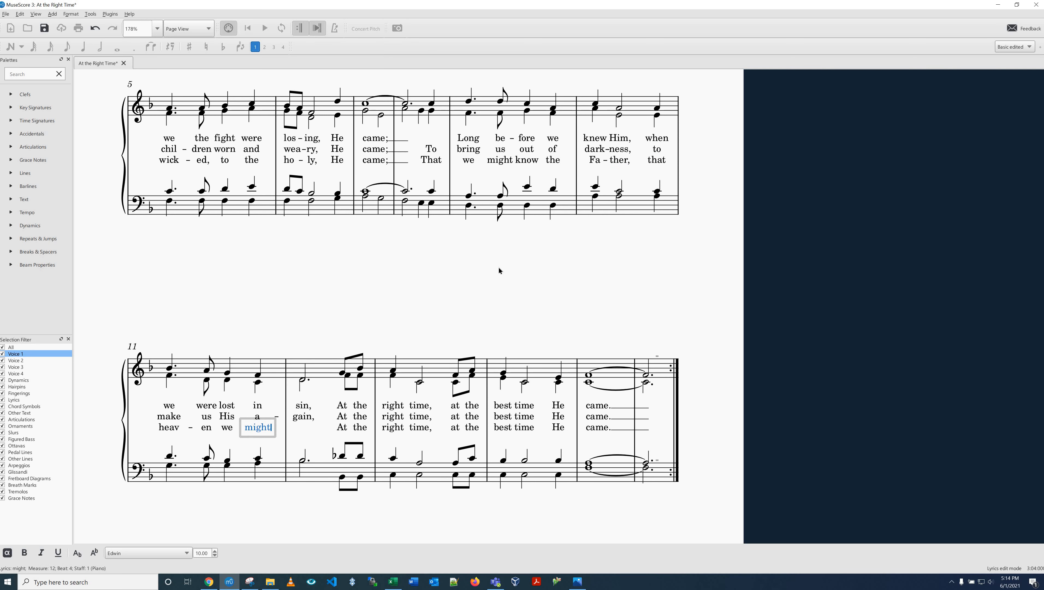
pyautogui.press('space')
pyautogui.write('gain,')
pyautogui.press('space')
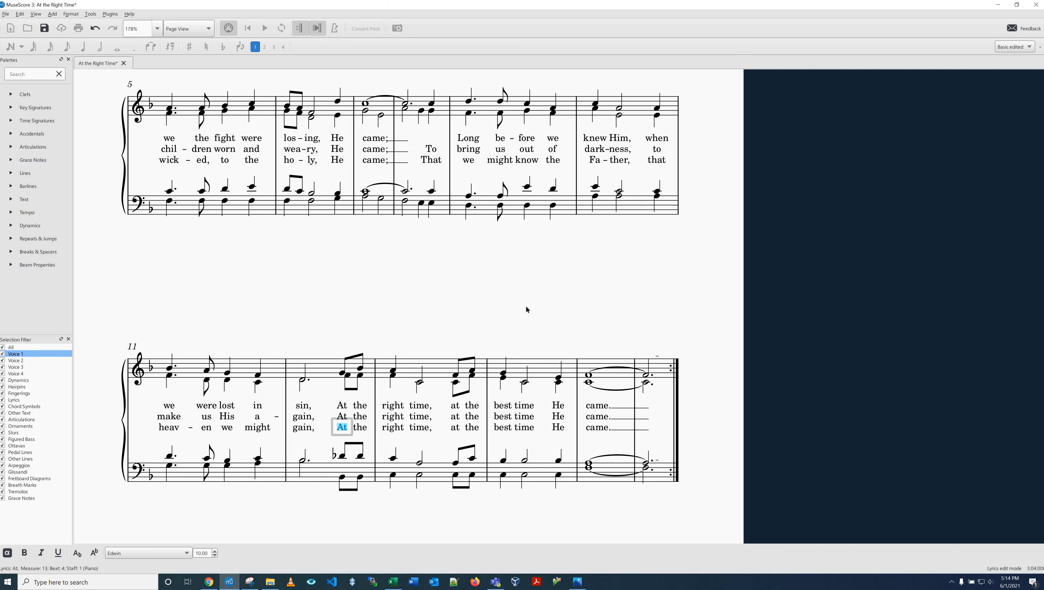
pyautogui.press('Escape')
pyautogui.hotkey('ctrl', 's')
# Step: Select "He came;" with its melisma lines in all three verses, from the end of measure 7 into measure 9
pyautogui.scroll(1, 543, 329)
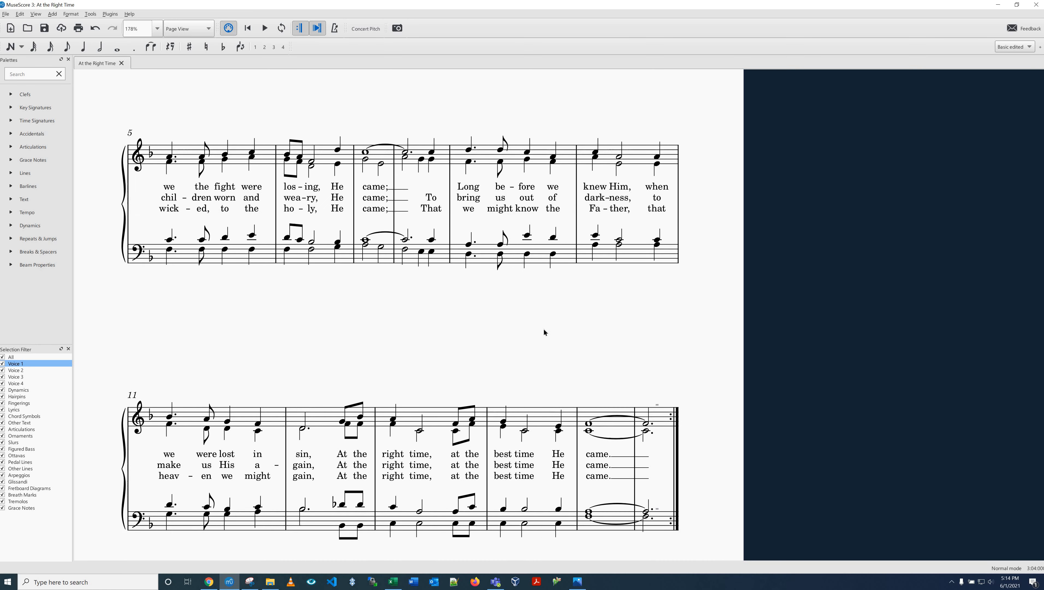
pyautogui.scroll(3, 416, 351)
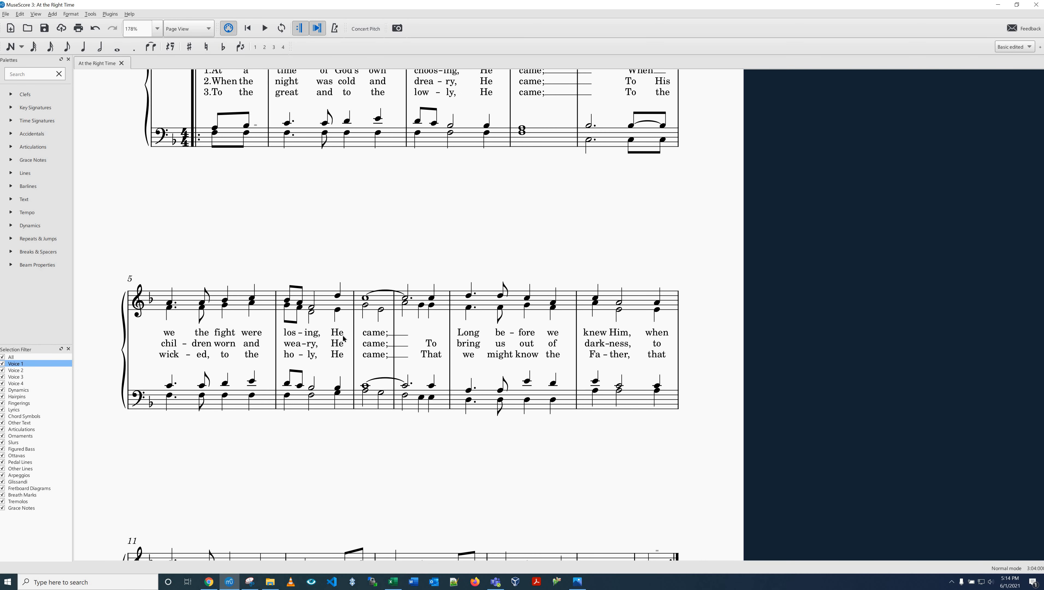
pyautogui.click(337, 333)
pyautogui.keyDown('shift'); pyautogui.click(376, 333); pyautogui.keyUp('shift')
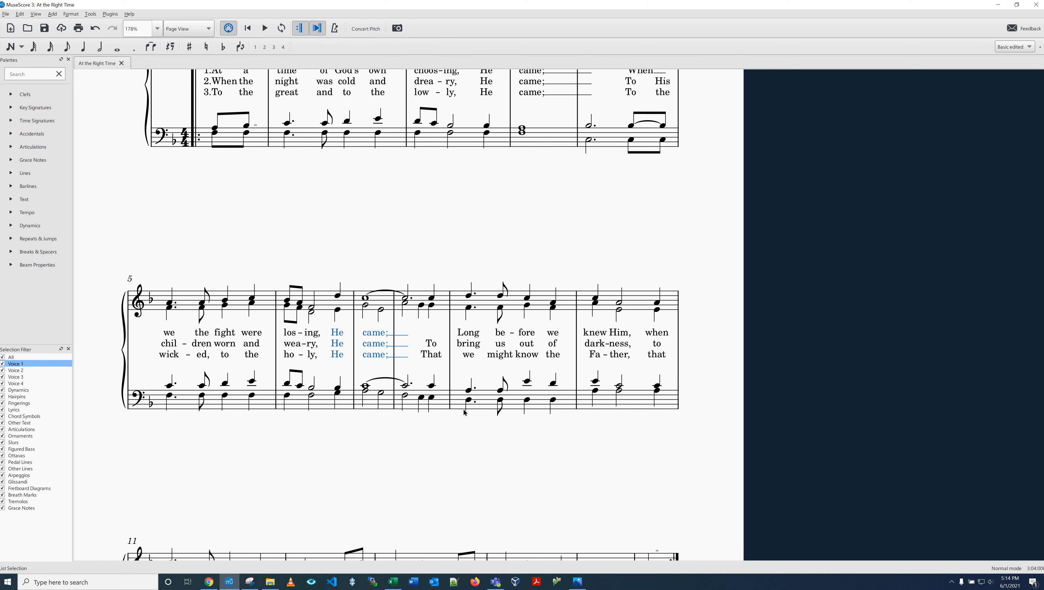
# Step: Clear the "He came;" selection and check the text and lyrics properties of verse 1's "He" at the end of measure 7 in the Inspector
pyautogui.scroll(-3, 455, 413)
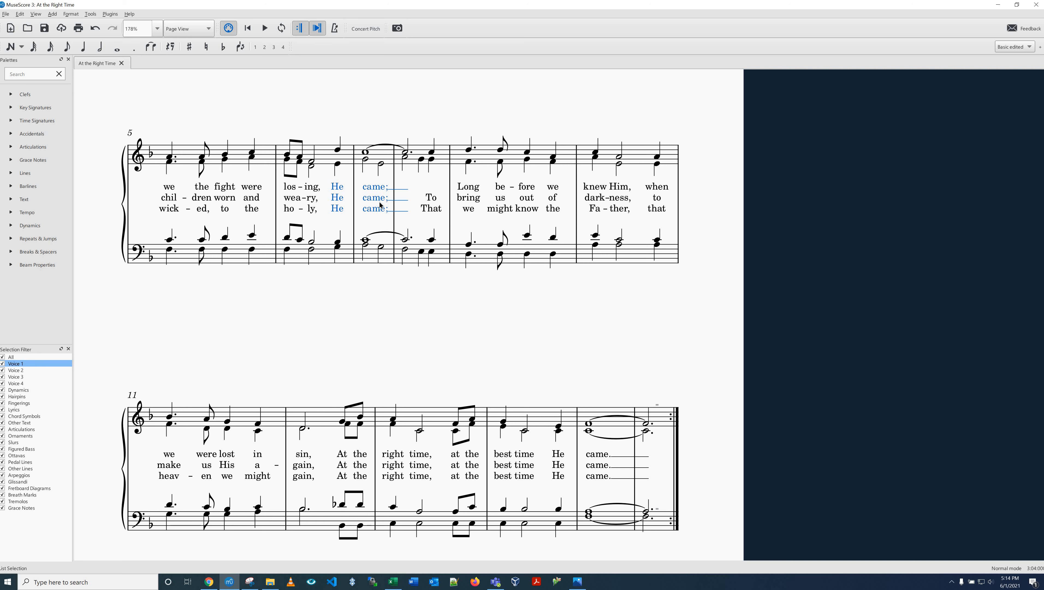
pyautogui.press('Escape')
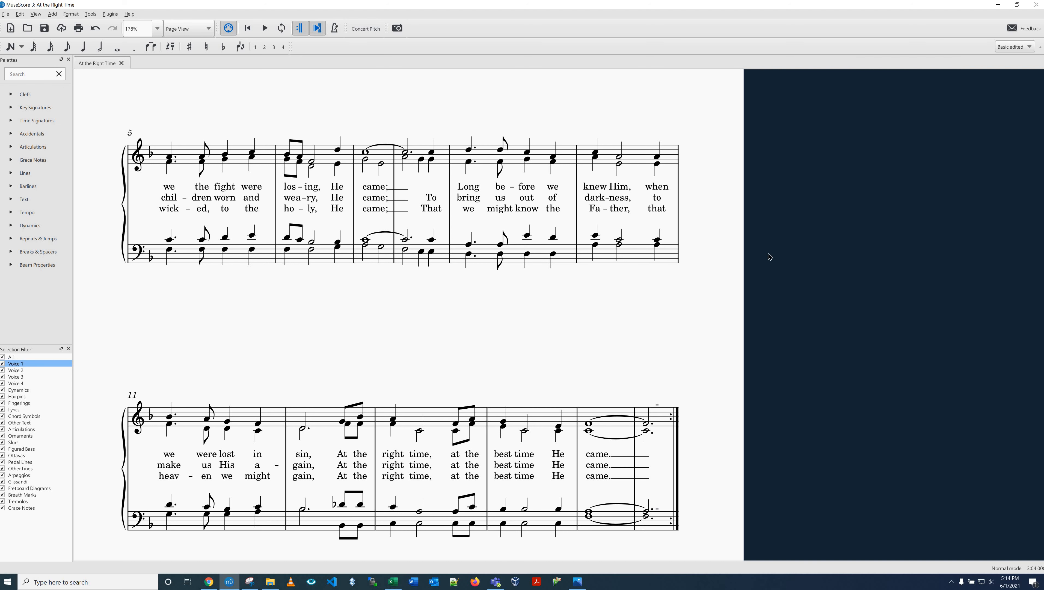
pyautogui.press('F8')
pyautogui.click(334, 187)
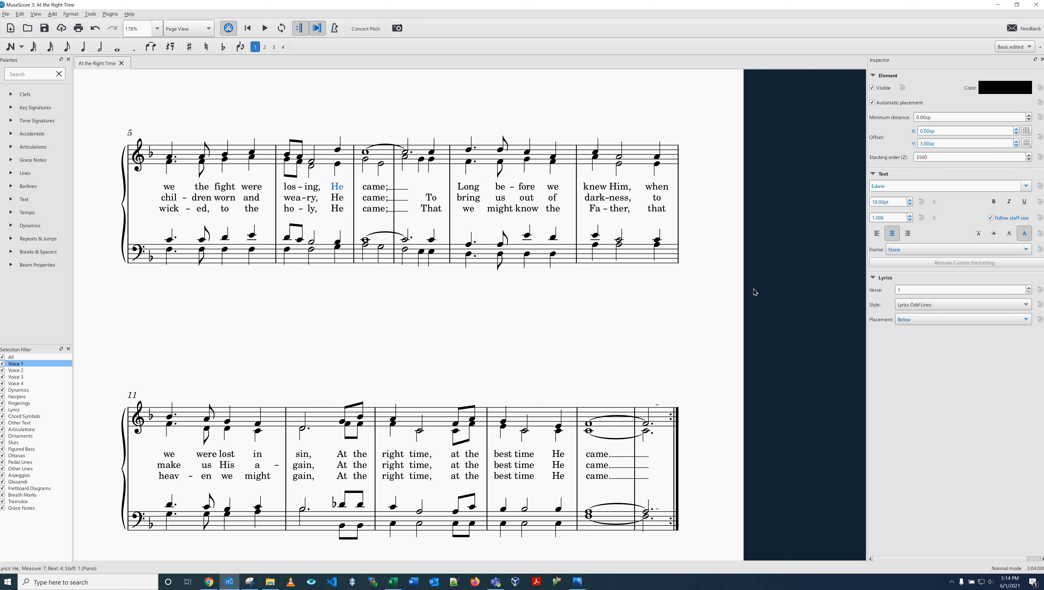
pyautogui.press('Escape')
pyautogui.press('F8')
# Step: Select the tempo marking above the first measure of the score
pyautogui.scroll(3, 444, 325)
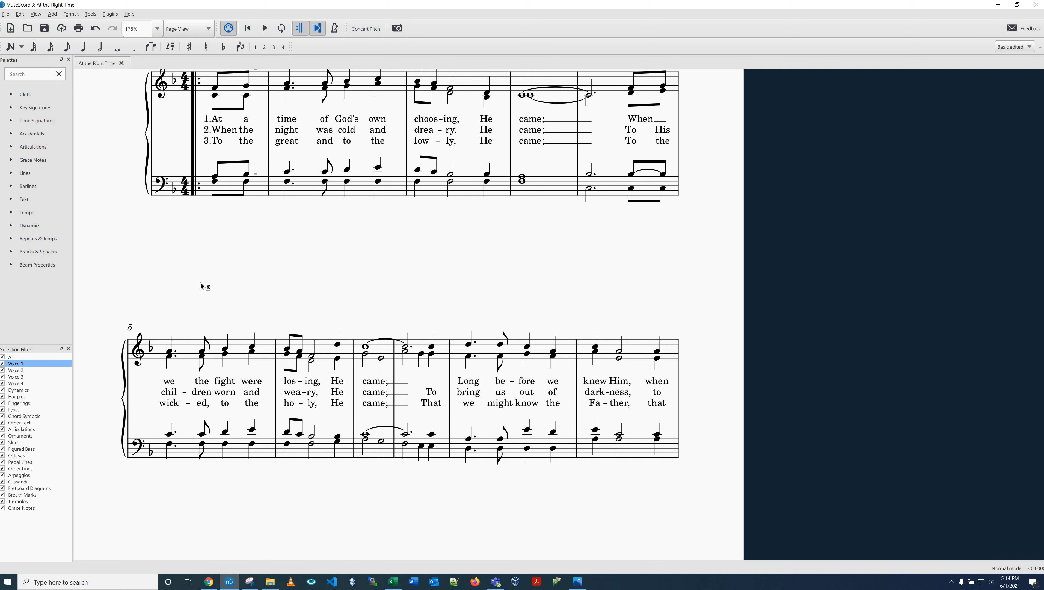
pyautogui.scroll(3, 203, 286)
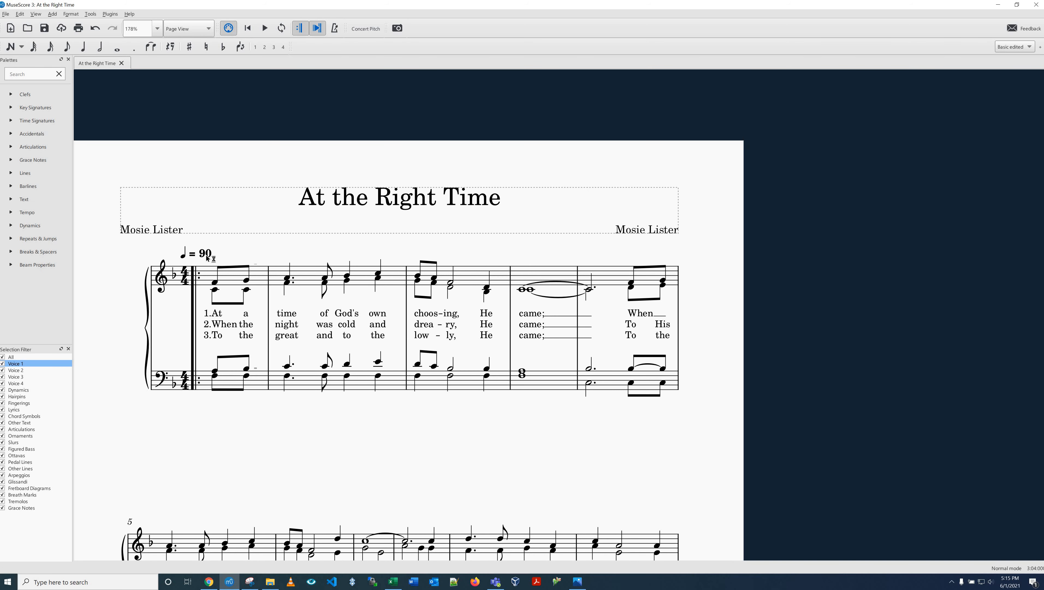
pyautogui.click(208, 257)
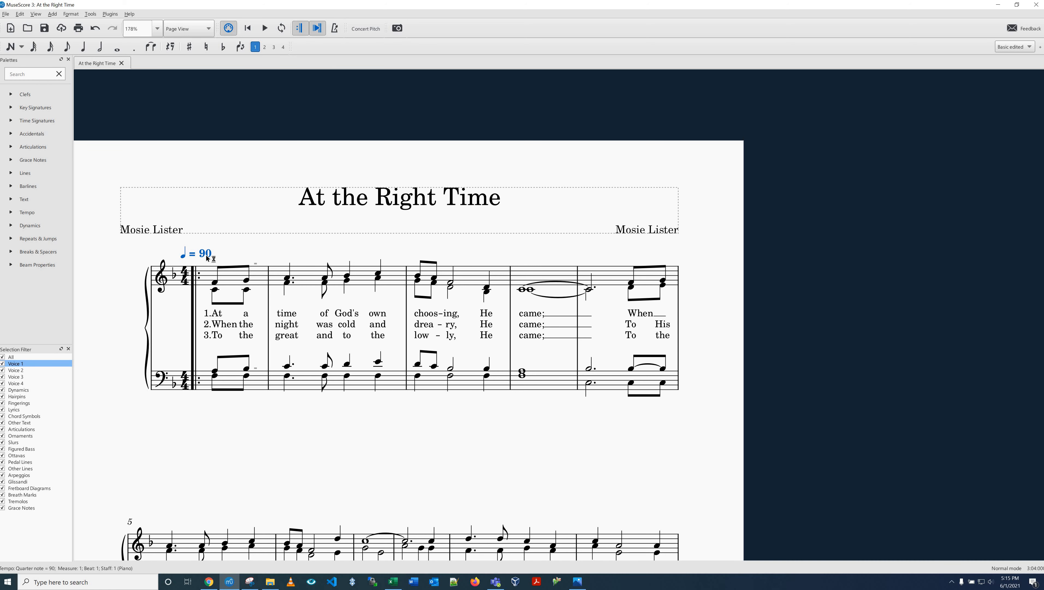
# Step: Review the play count in the final measure's Measure Properties, close them without changes, and clear the selection
pyautogui.scroll(-5, 459, 373)
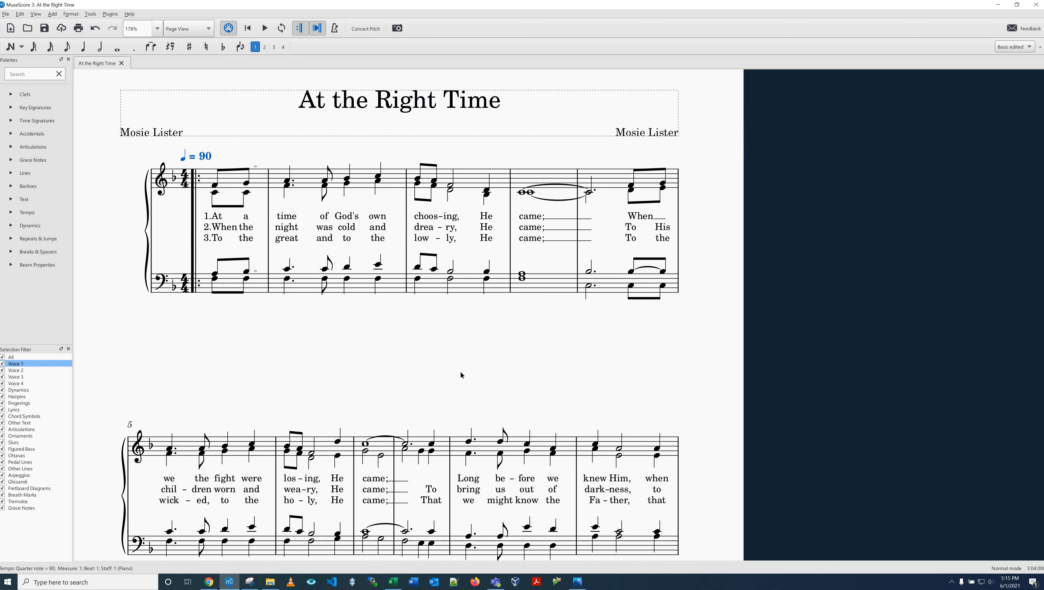
pyautogui.scroll(-3, 649, 371)
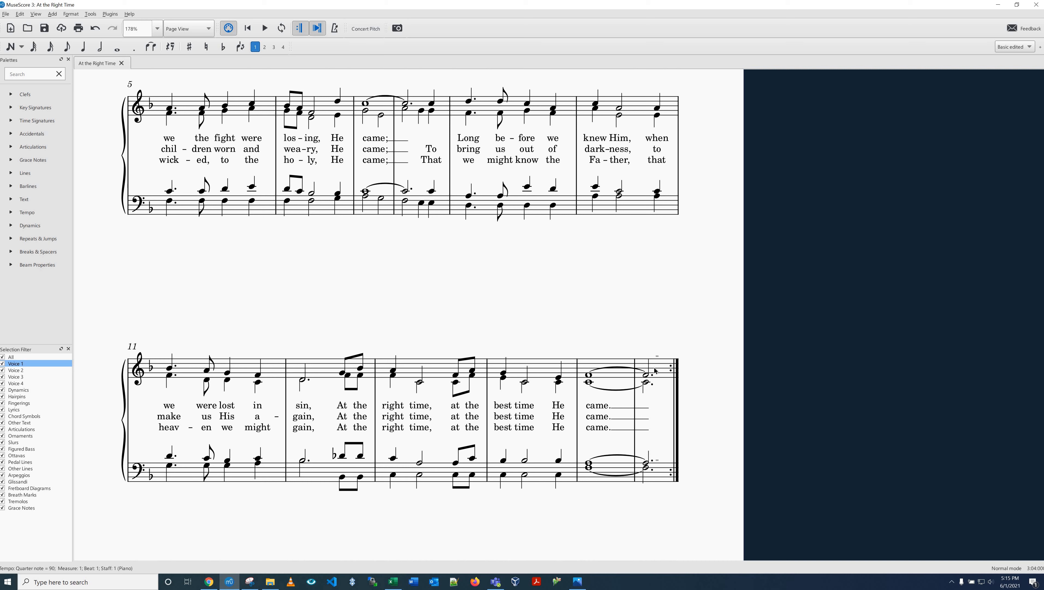
pyautogui.click(657, 372)
pyautogui.rightClick(657, 368)
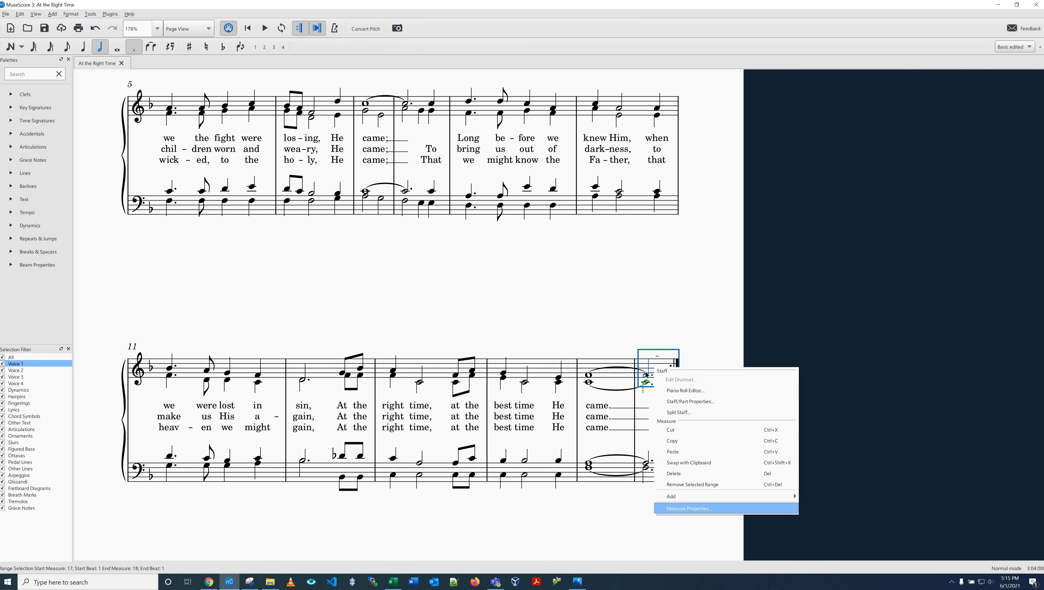
pyautogui.click(685, 508)
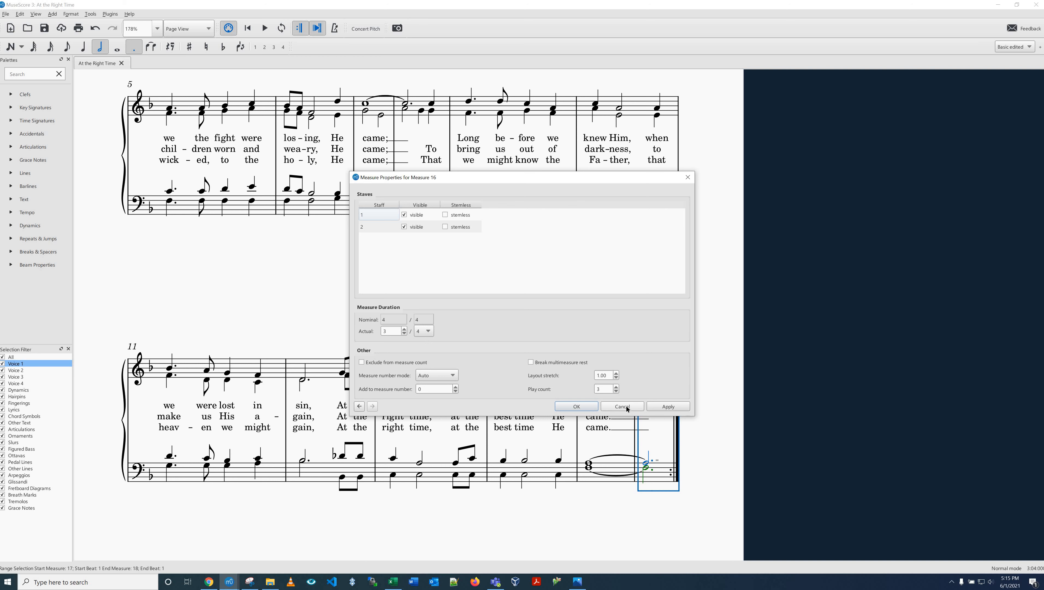
pyautogui.press('Escape')
pyautogui.click(463, 306)
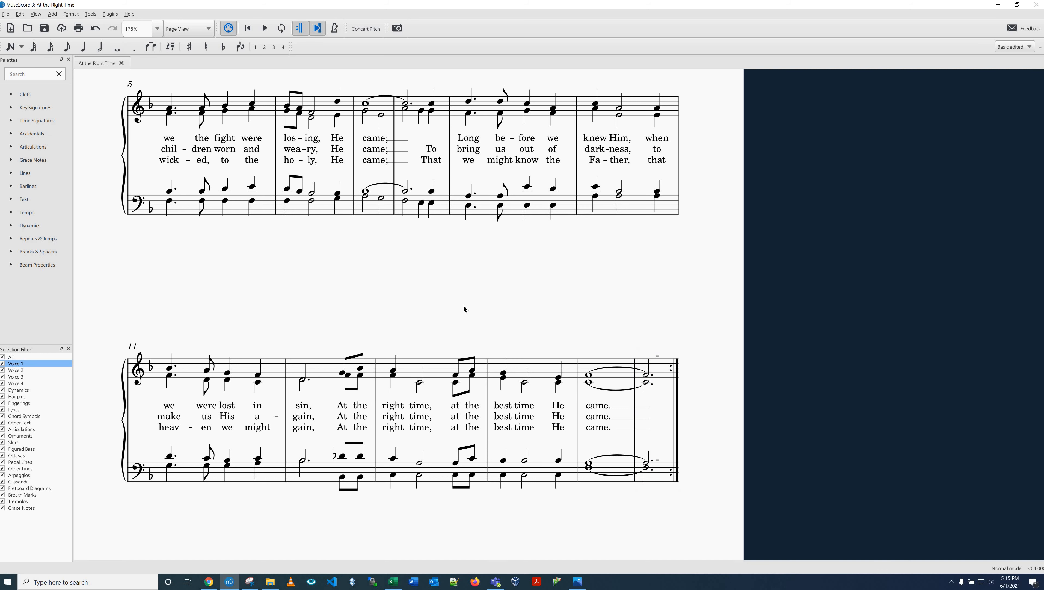